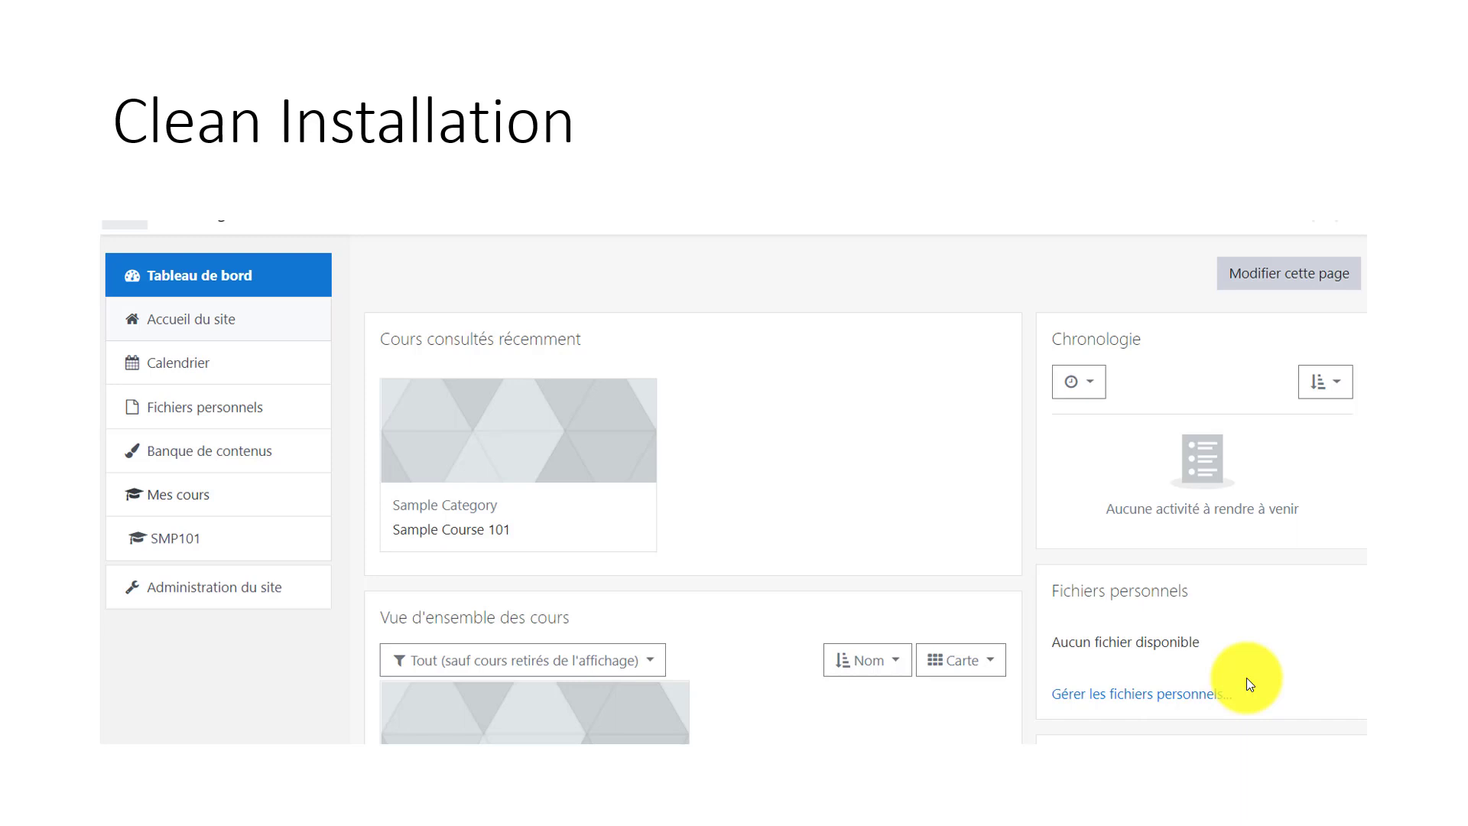
pyautogui.click(929, 470)
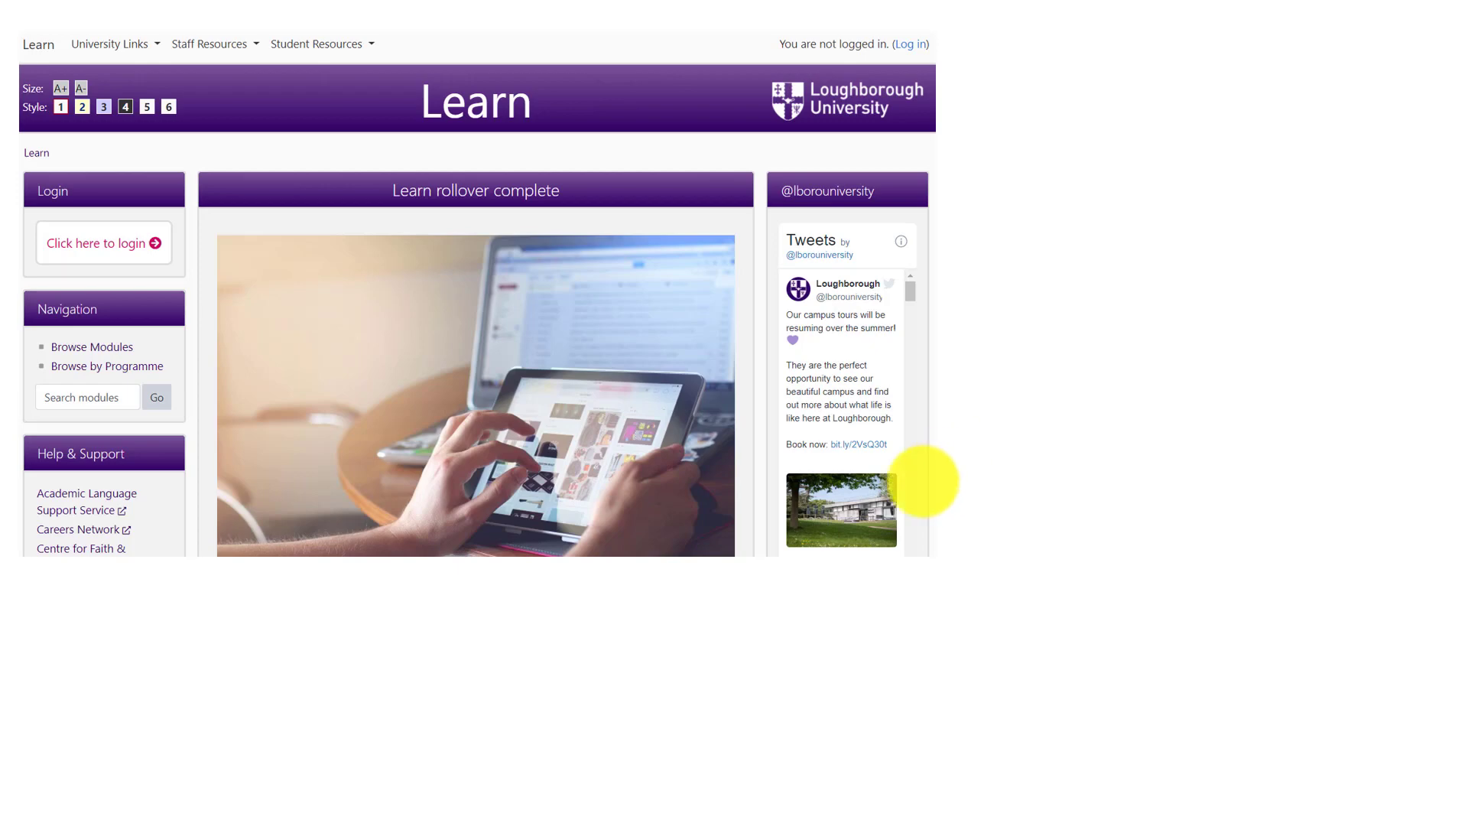
pyautogui.click(933, 434)
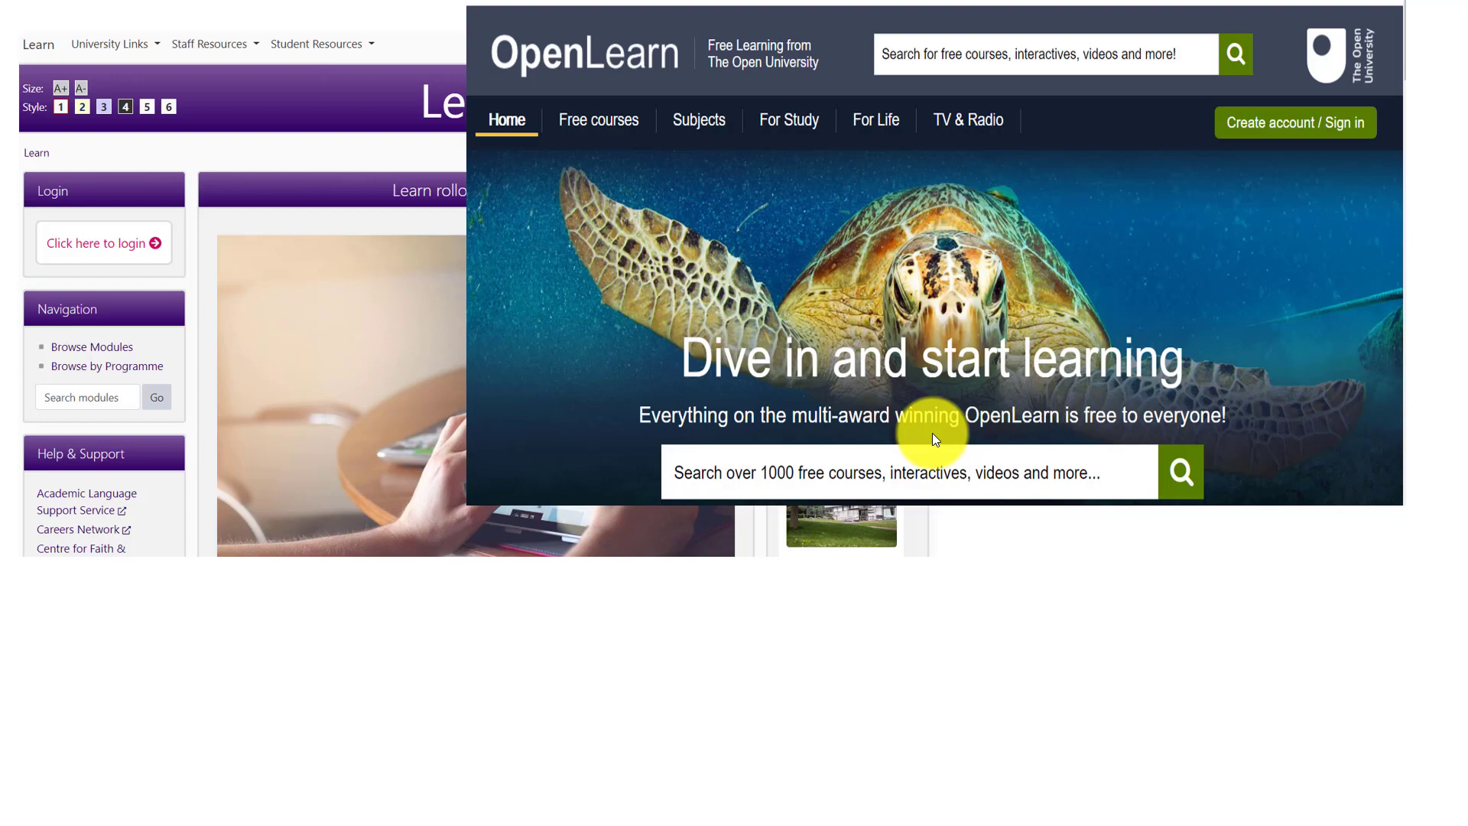
pyautogui.click(907, 318)
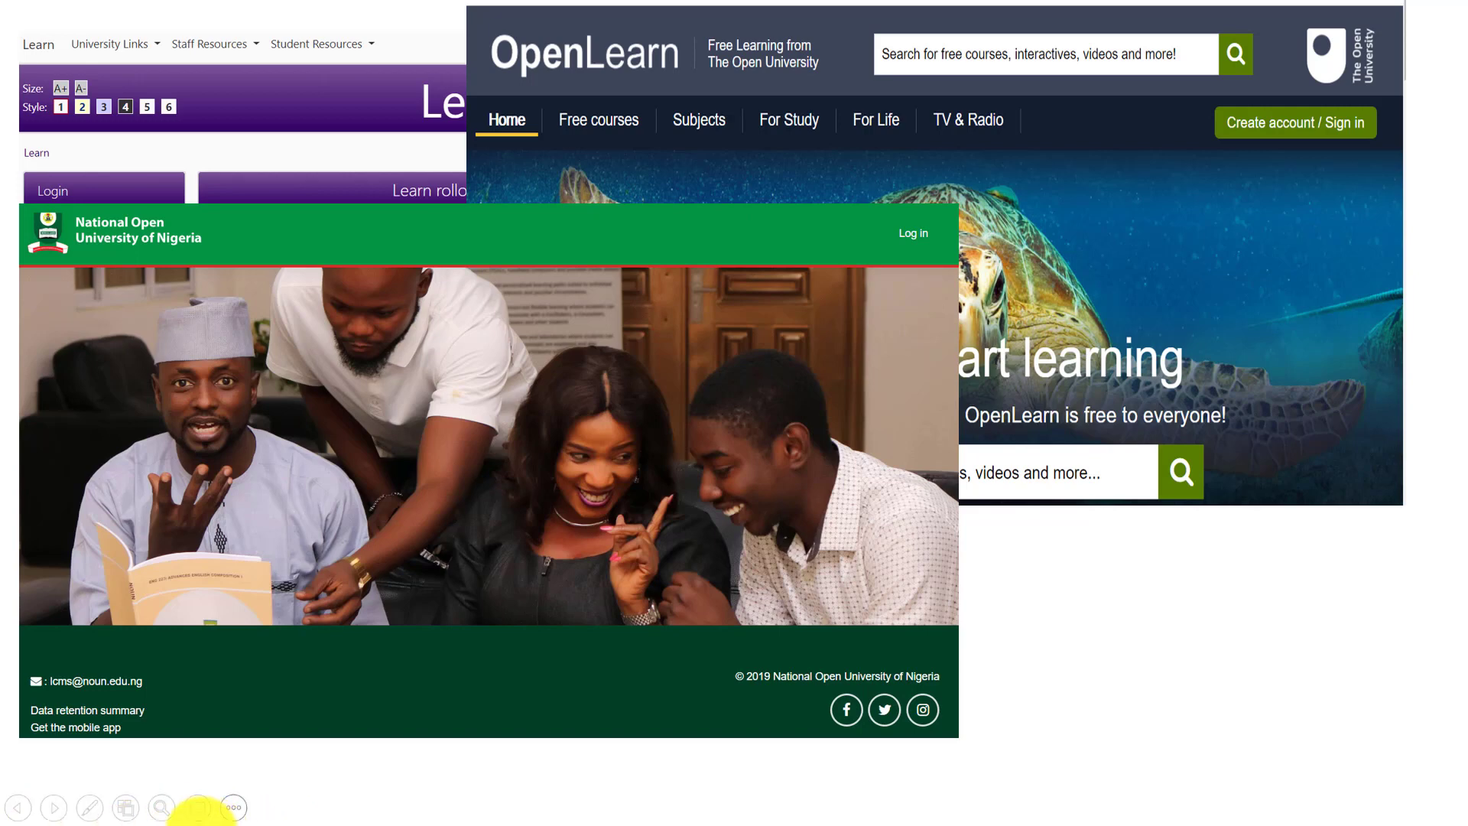
pyautogui.click(145, 571)
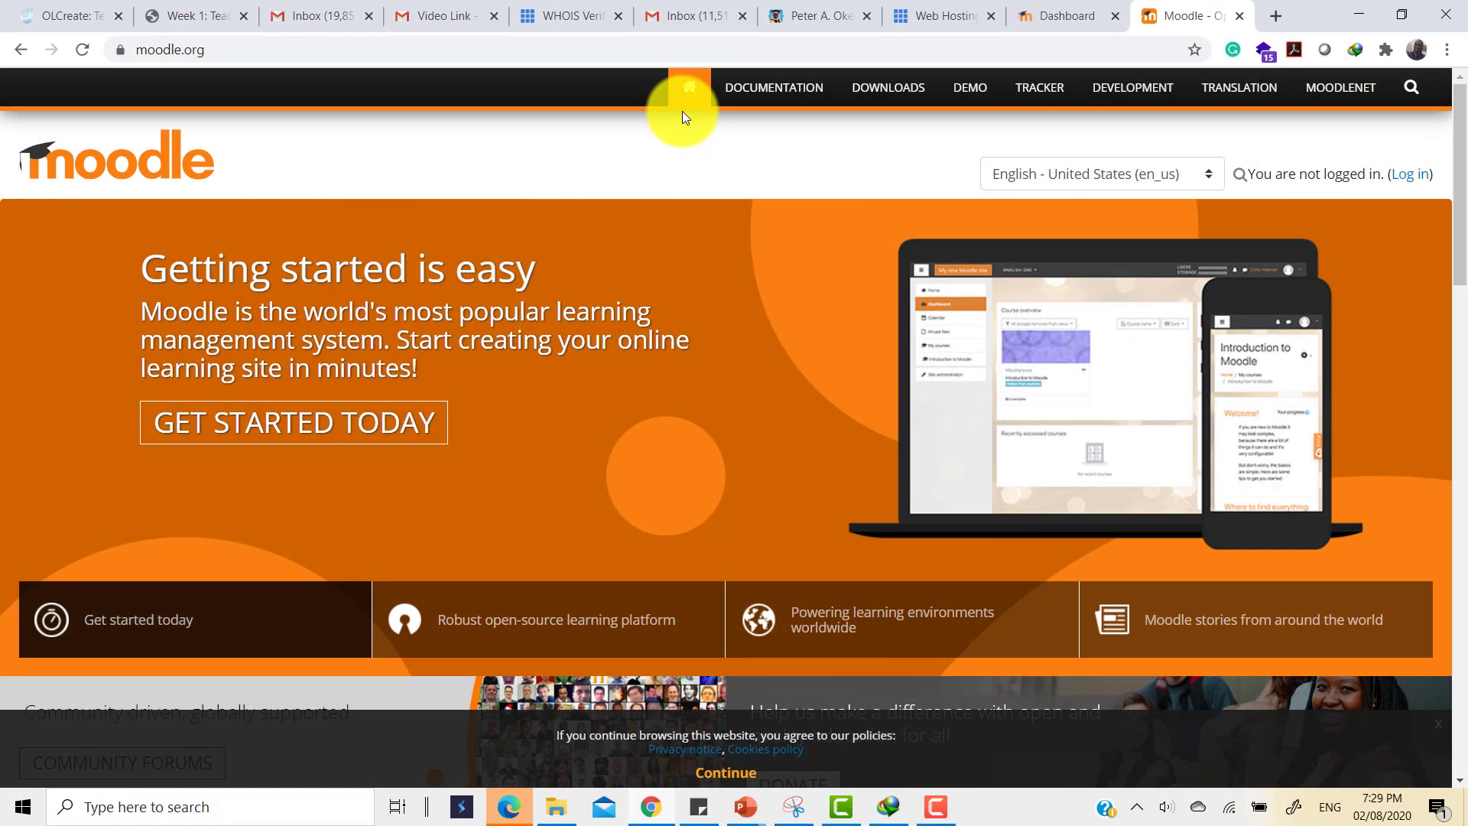
# - Open the Themes category of the Moodle plugins directory from the Moodle downloads page
pyautogui.click(895, 92)
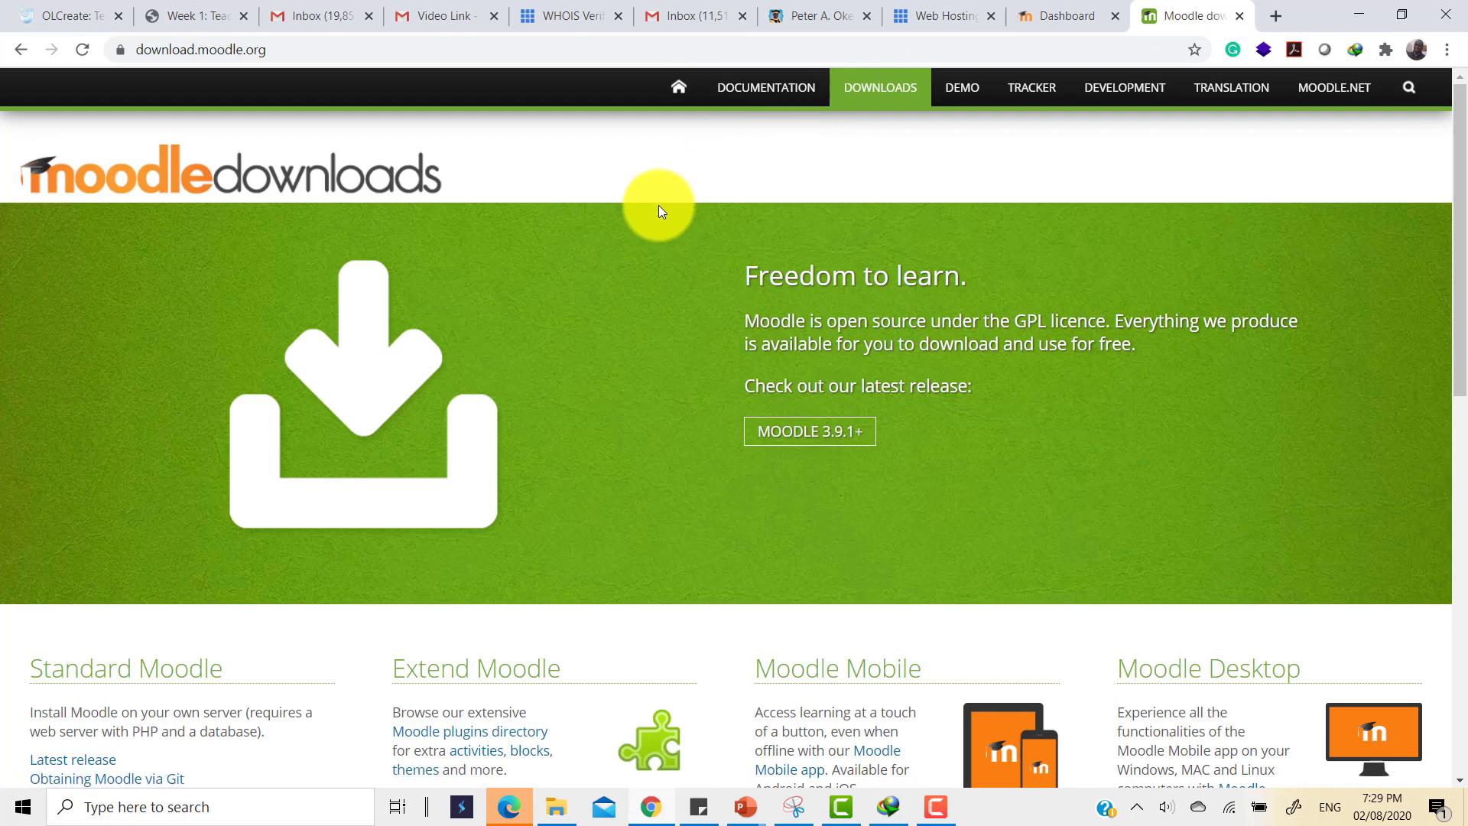
pyautogui.scroll(-1, 653, 230)
pyautogui.scroll(-3, 654, 237)
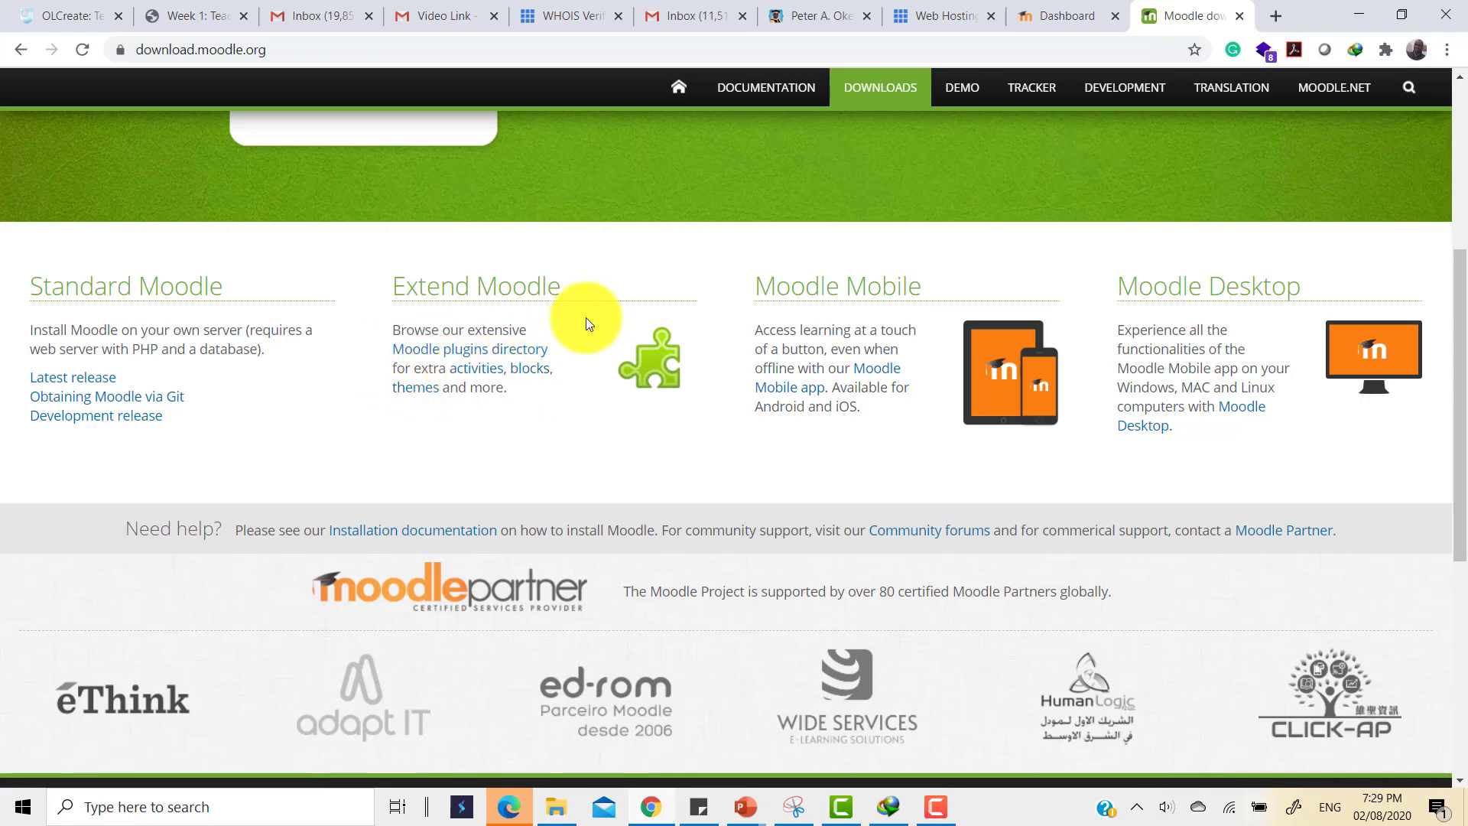
pyautogui.click(417, 392)
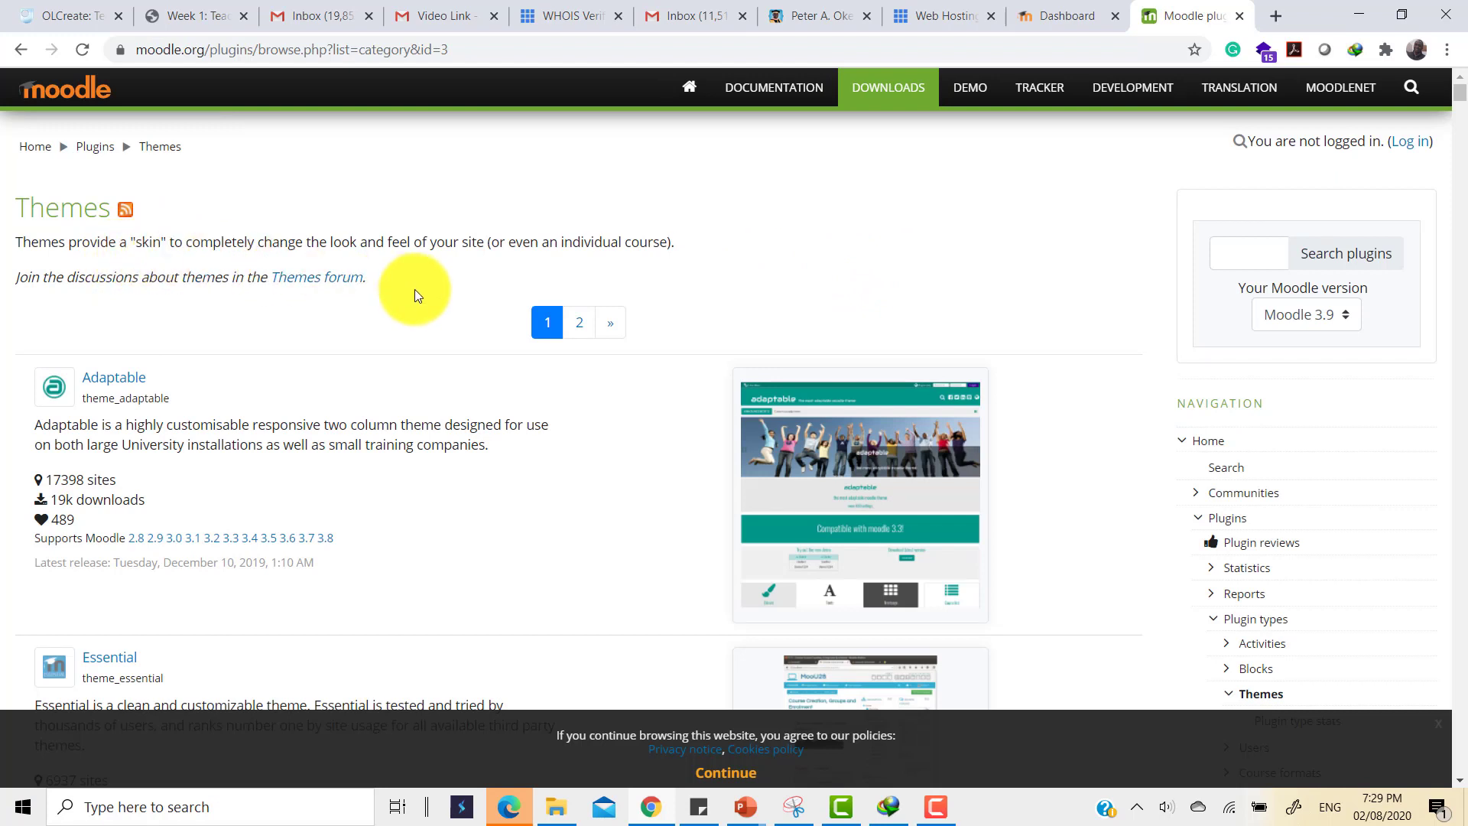
# - Browse the themes list, examining each theme's site count, downloads, favourites and supported Moodle versions
pyautogui.scroll(-10, 443, 263)
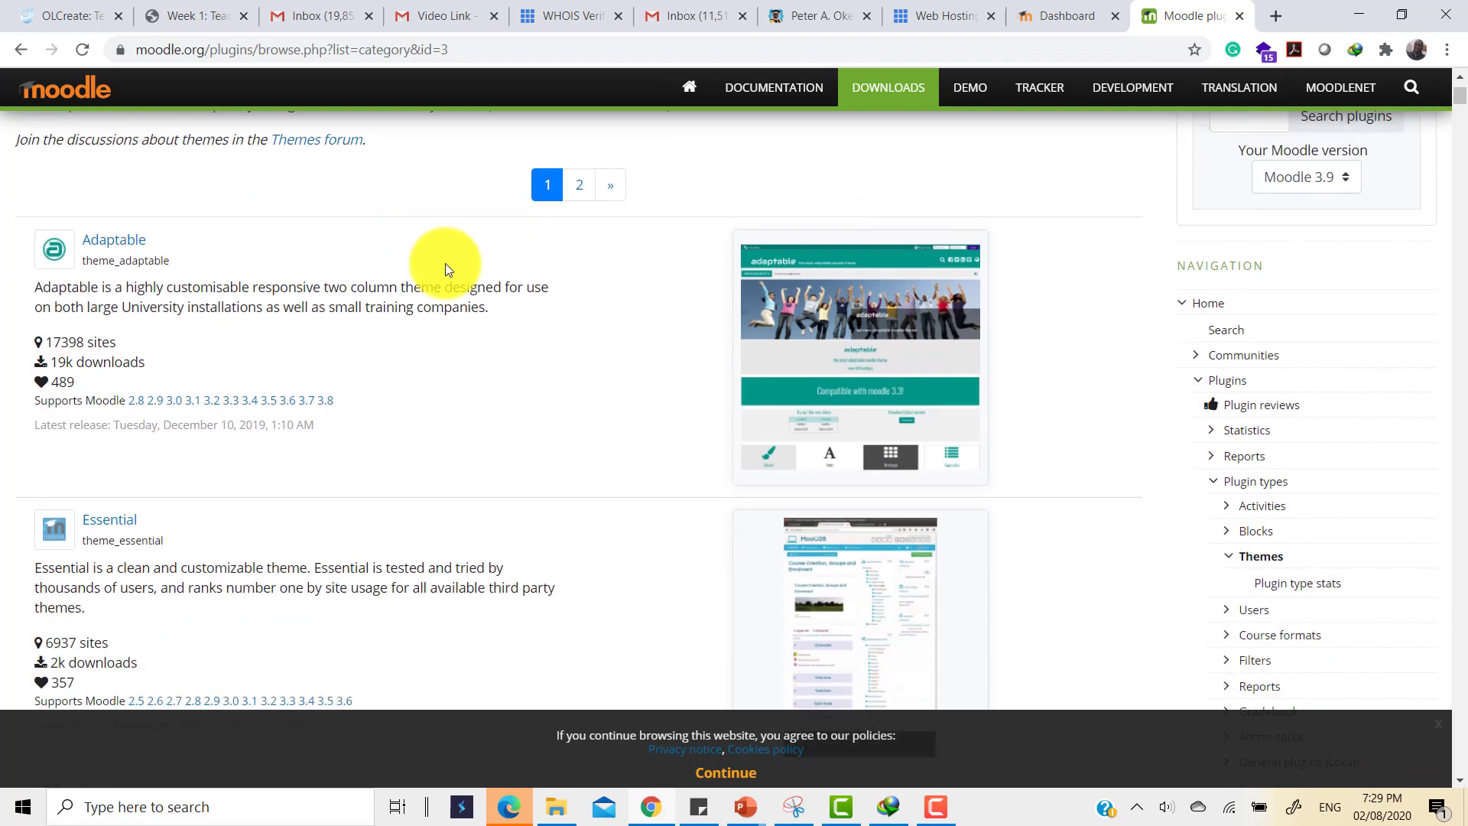
pyautogui.scroll(-15, 452, 270)
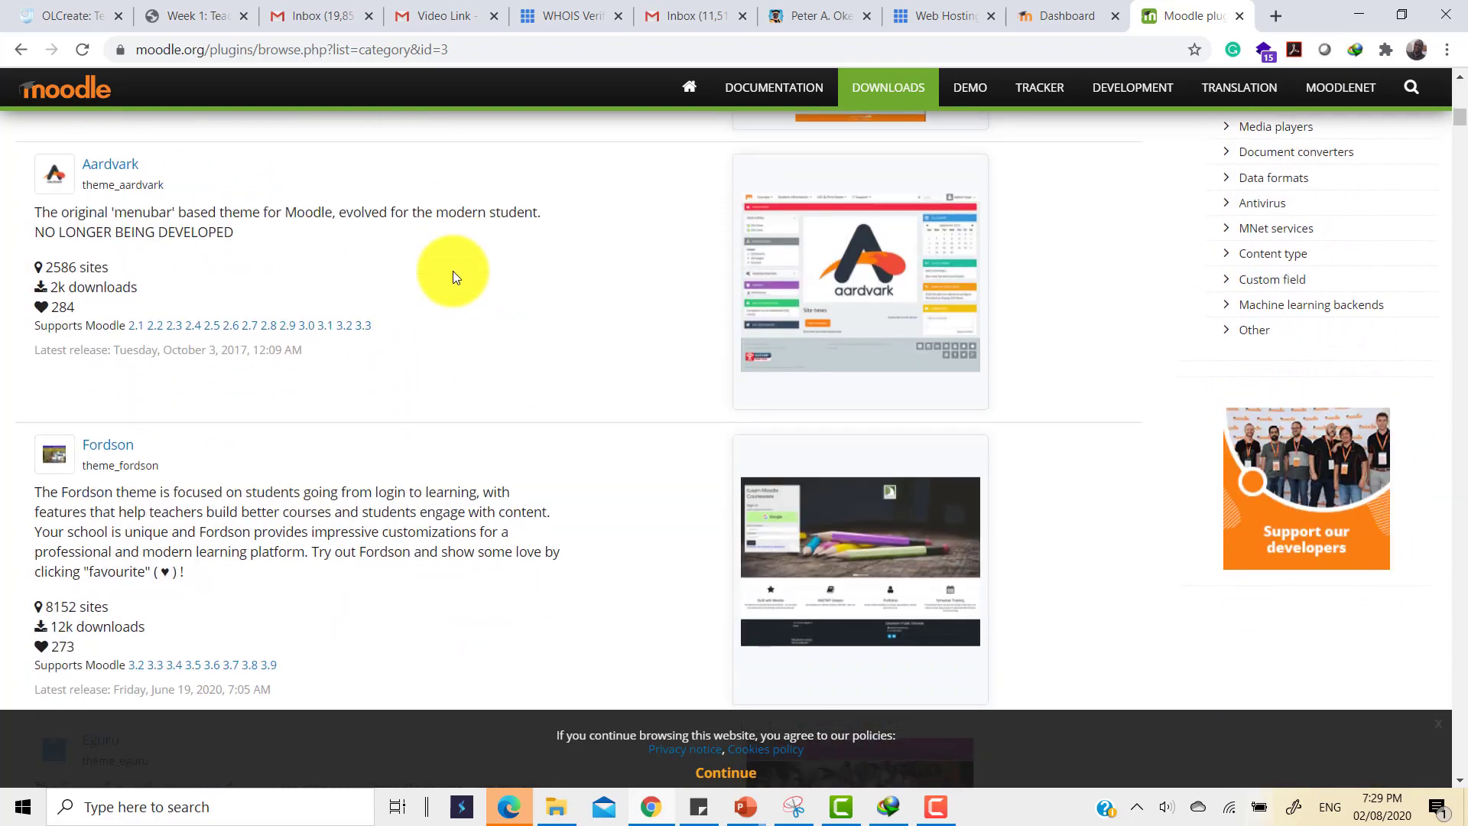
pyautogui.scroll(-15, 452, 273)
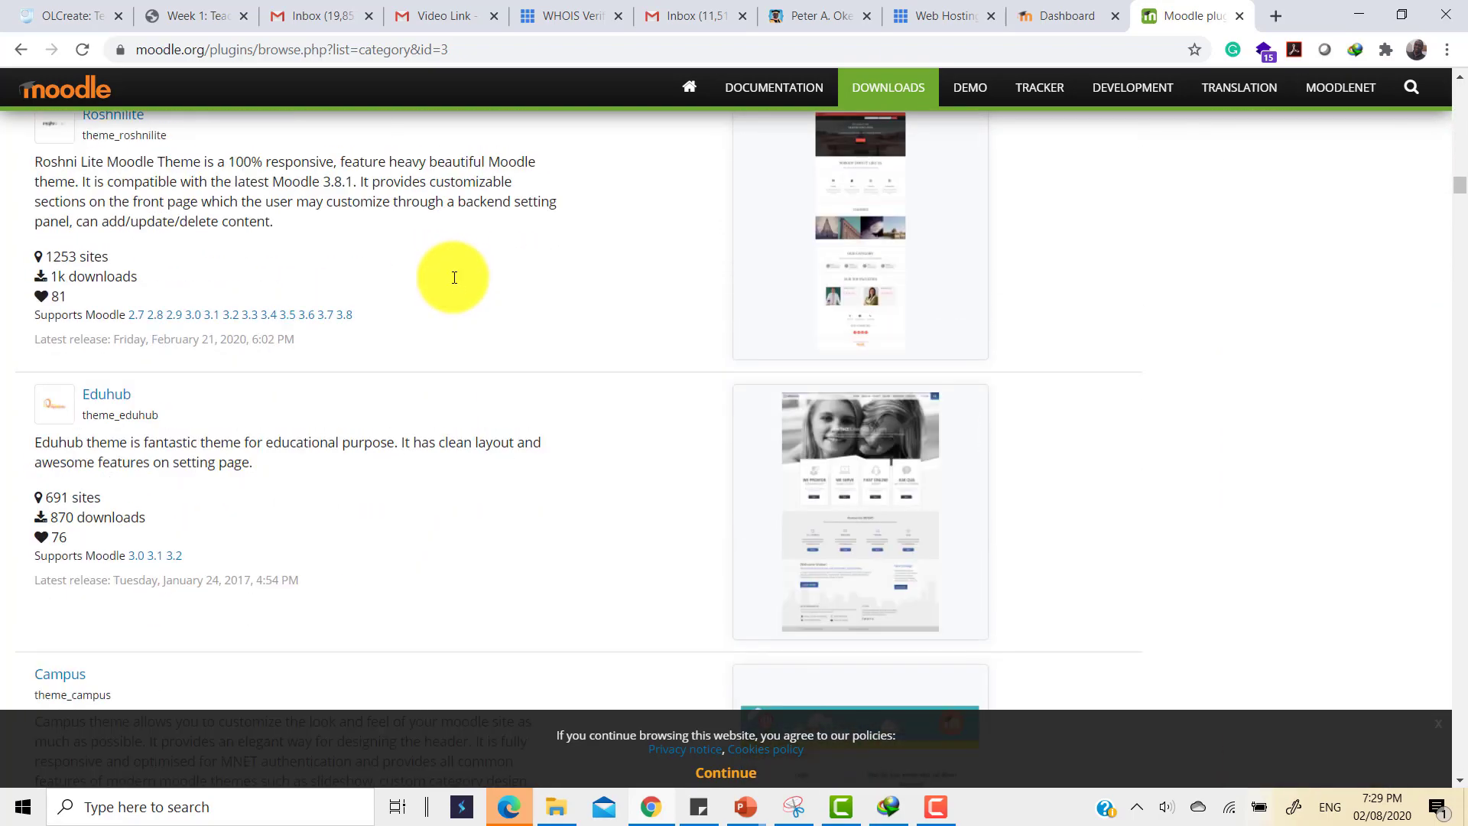
pyautogui.scroll(6, 453, 277)
pyautogui.scroll(18, 453, 283)
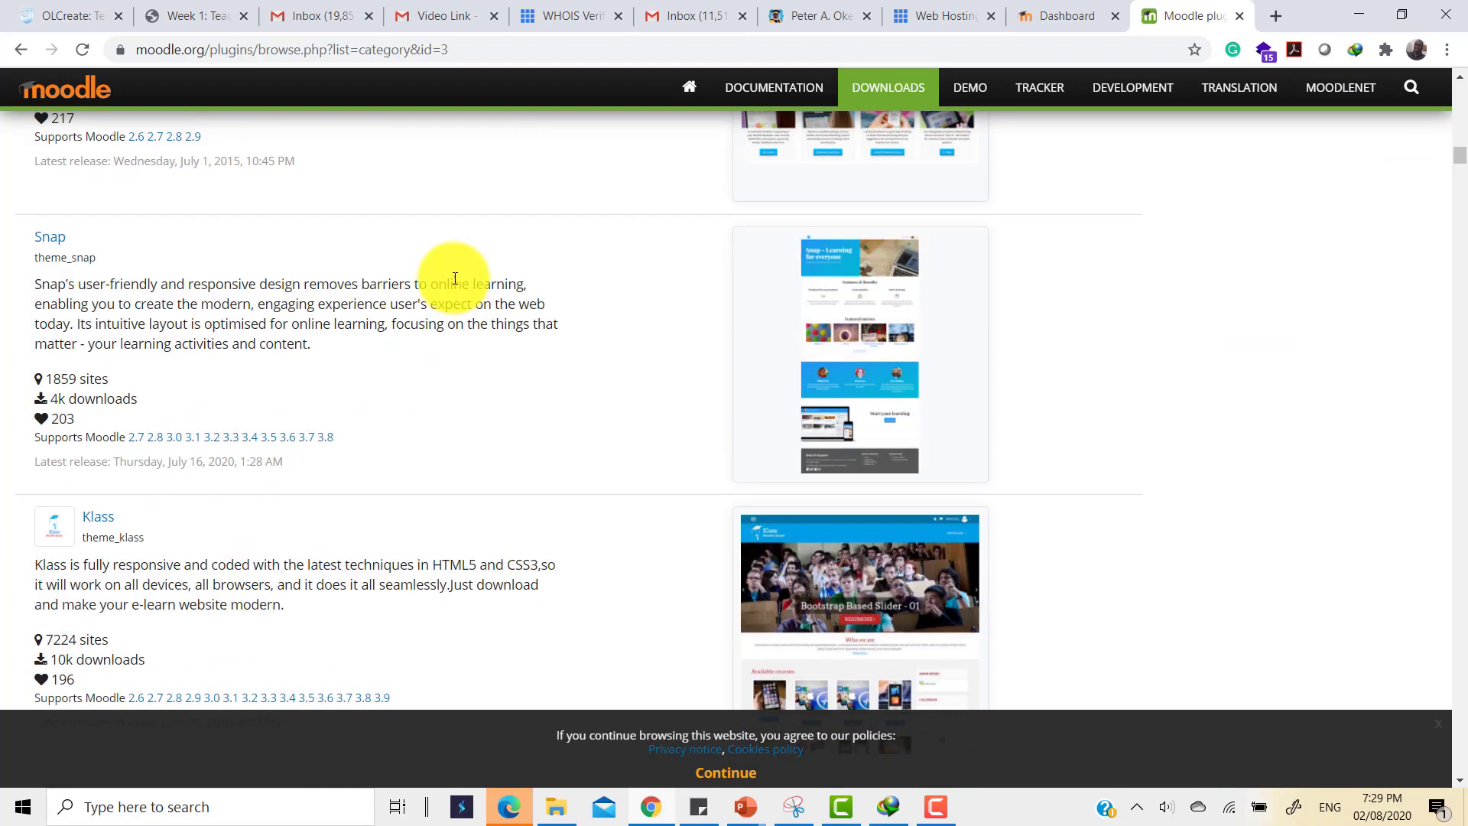
pyautogui.scroll(10, 454, 280)
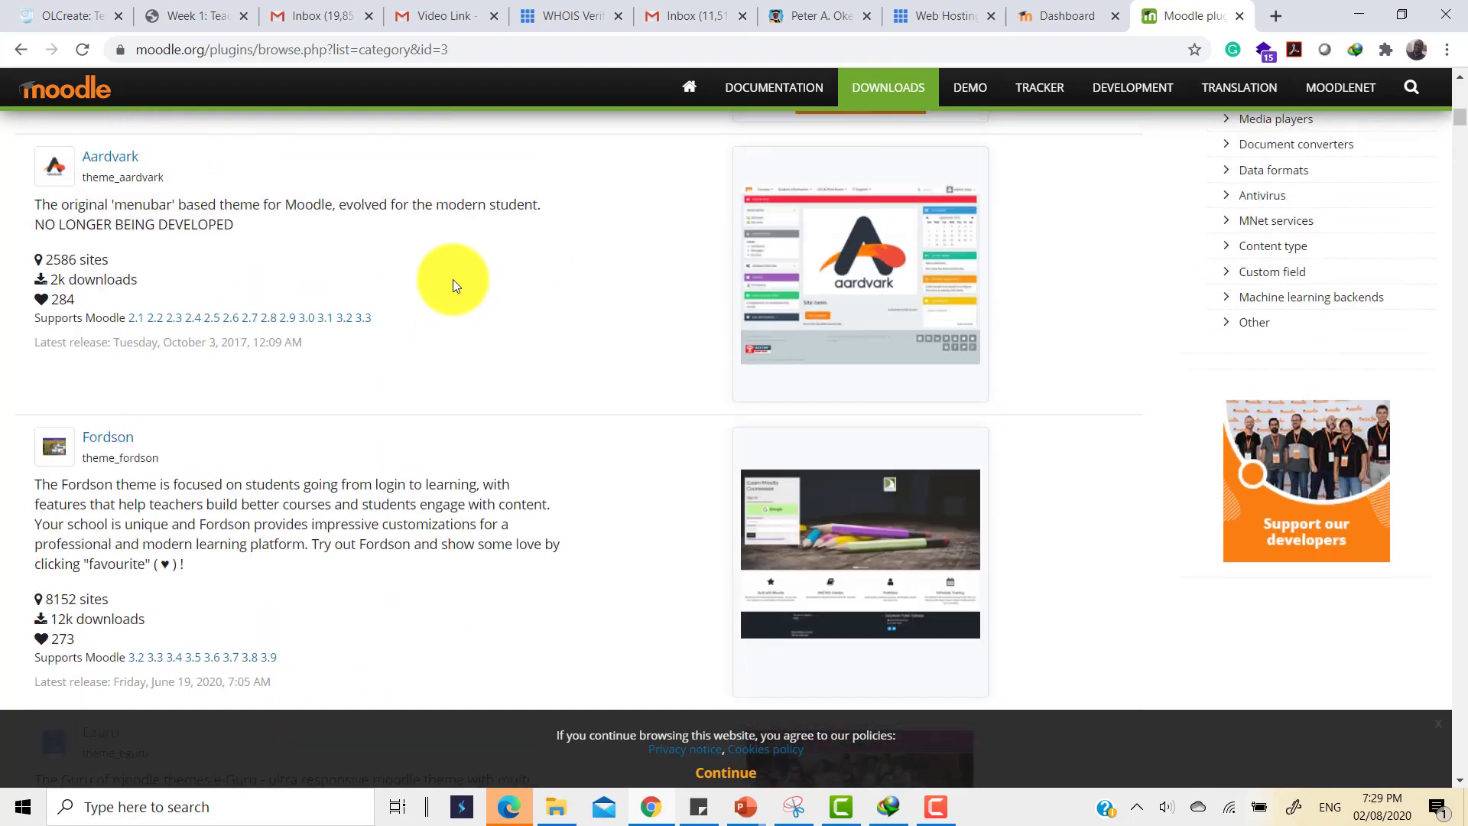
pyautogui.scroll(10, 452, 278)
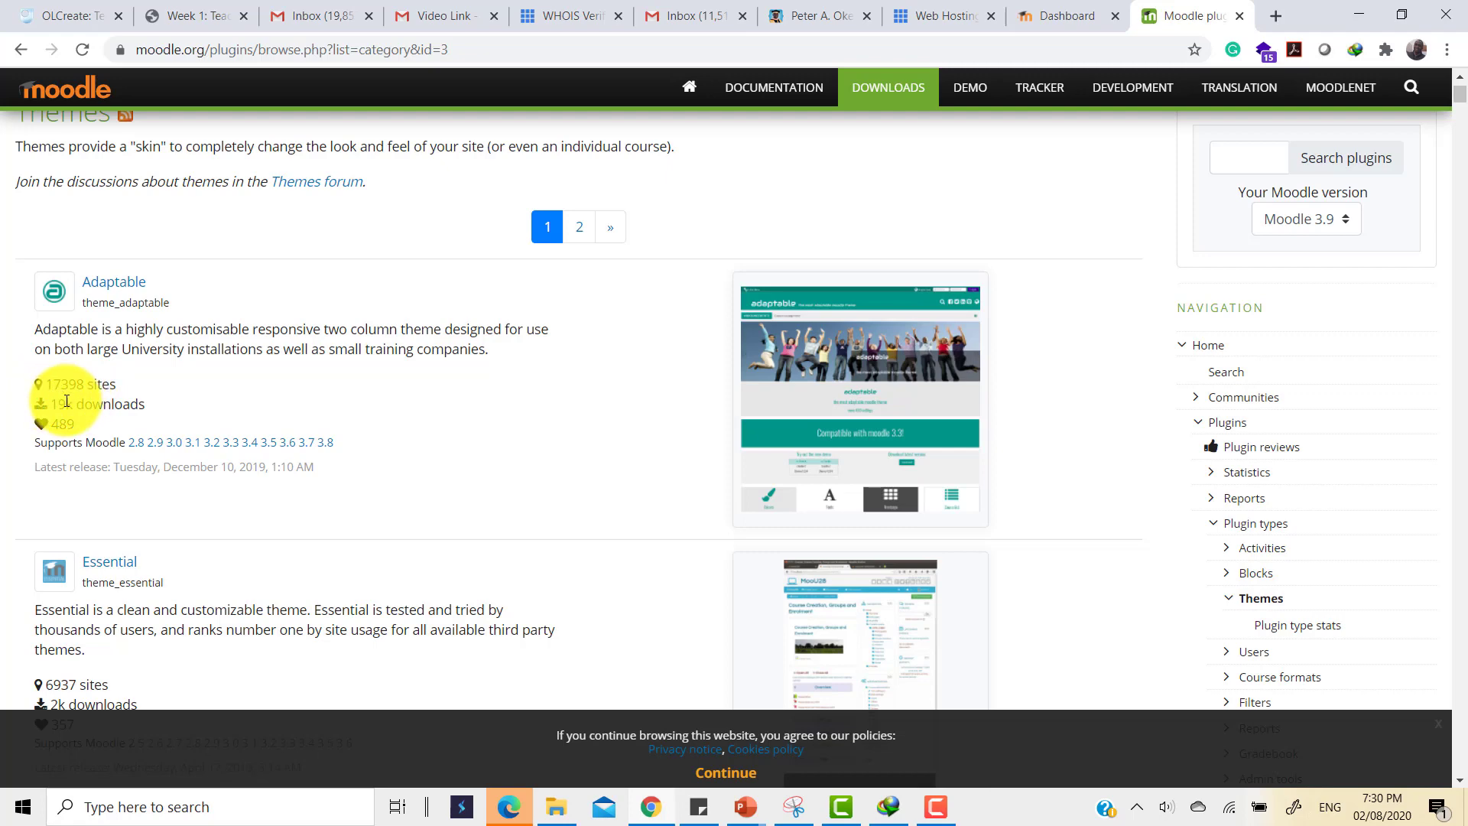
pyautogui.moveTo(67, 401)
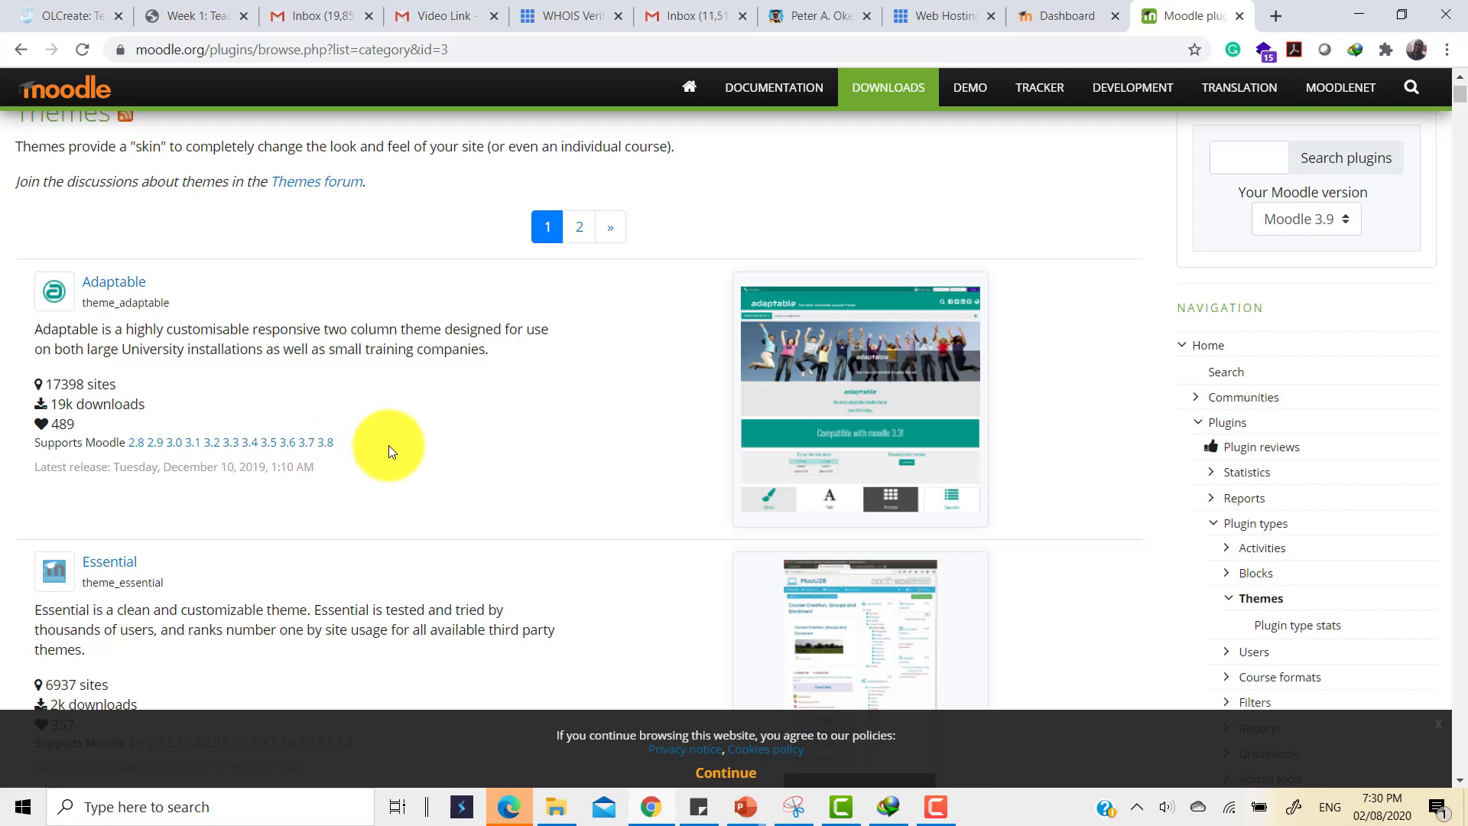
pyautogui.scroll(-3, 389, 445)
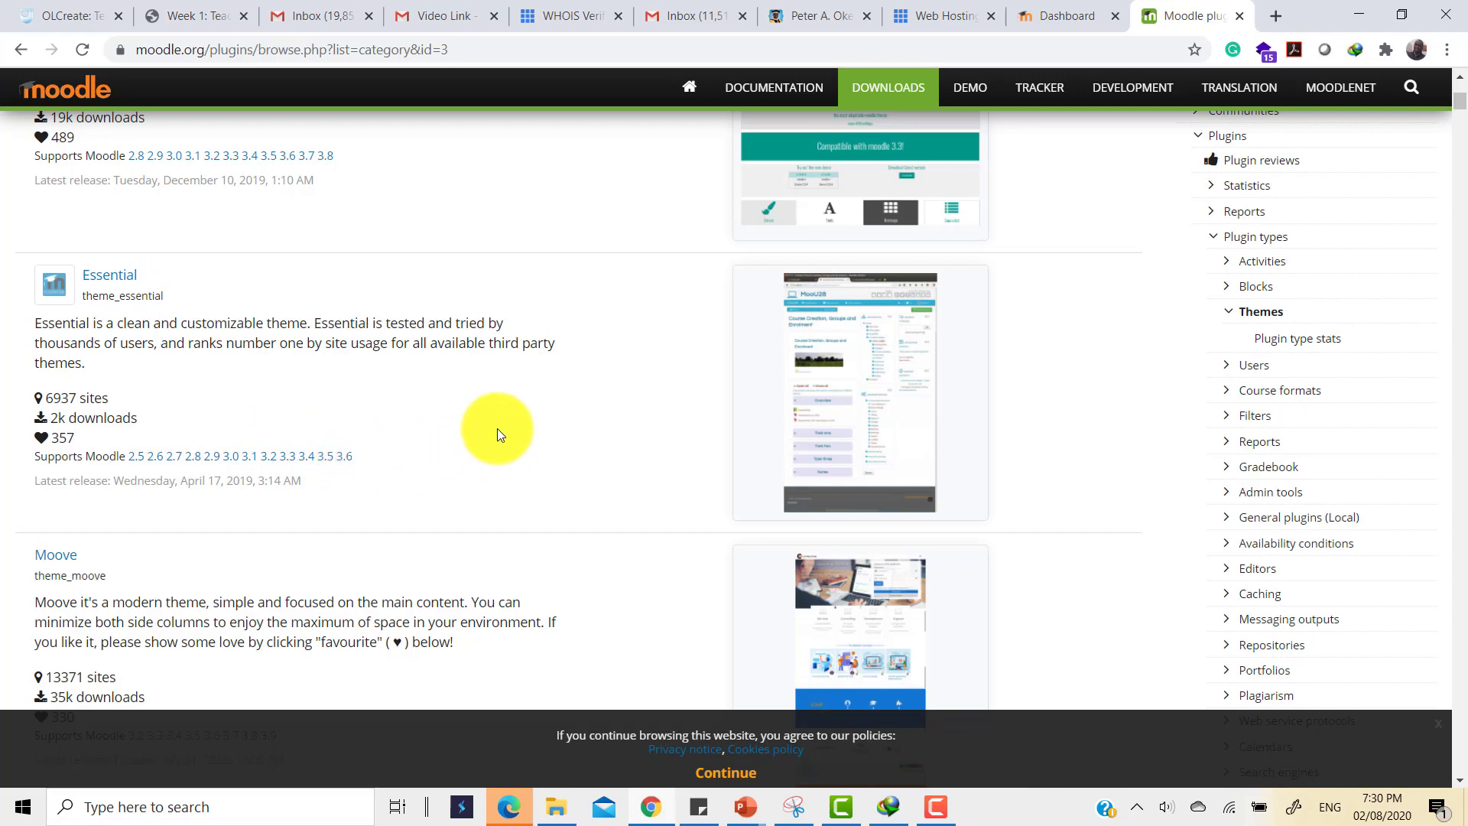
pyautogui.scroll(-3, 497, 435)
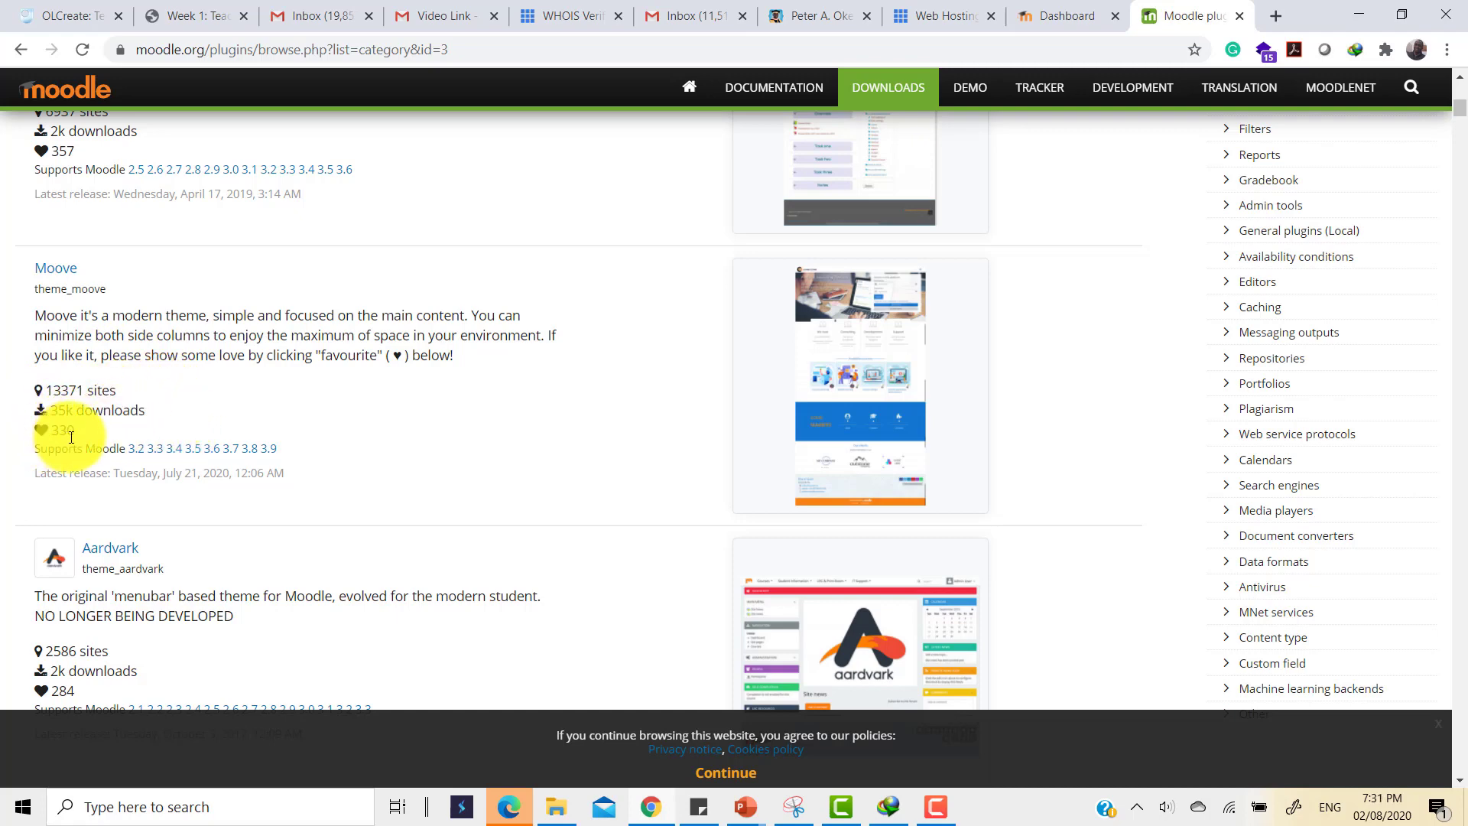
# - Open the Moove theme's page and download release 3.9.05 for Moodle 3.9
pyautogui.moveTo(71, 436)
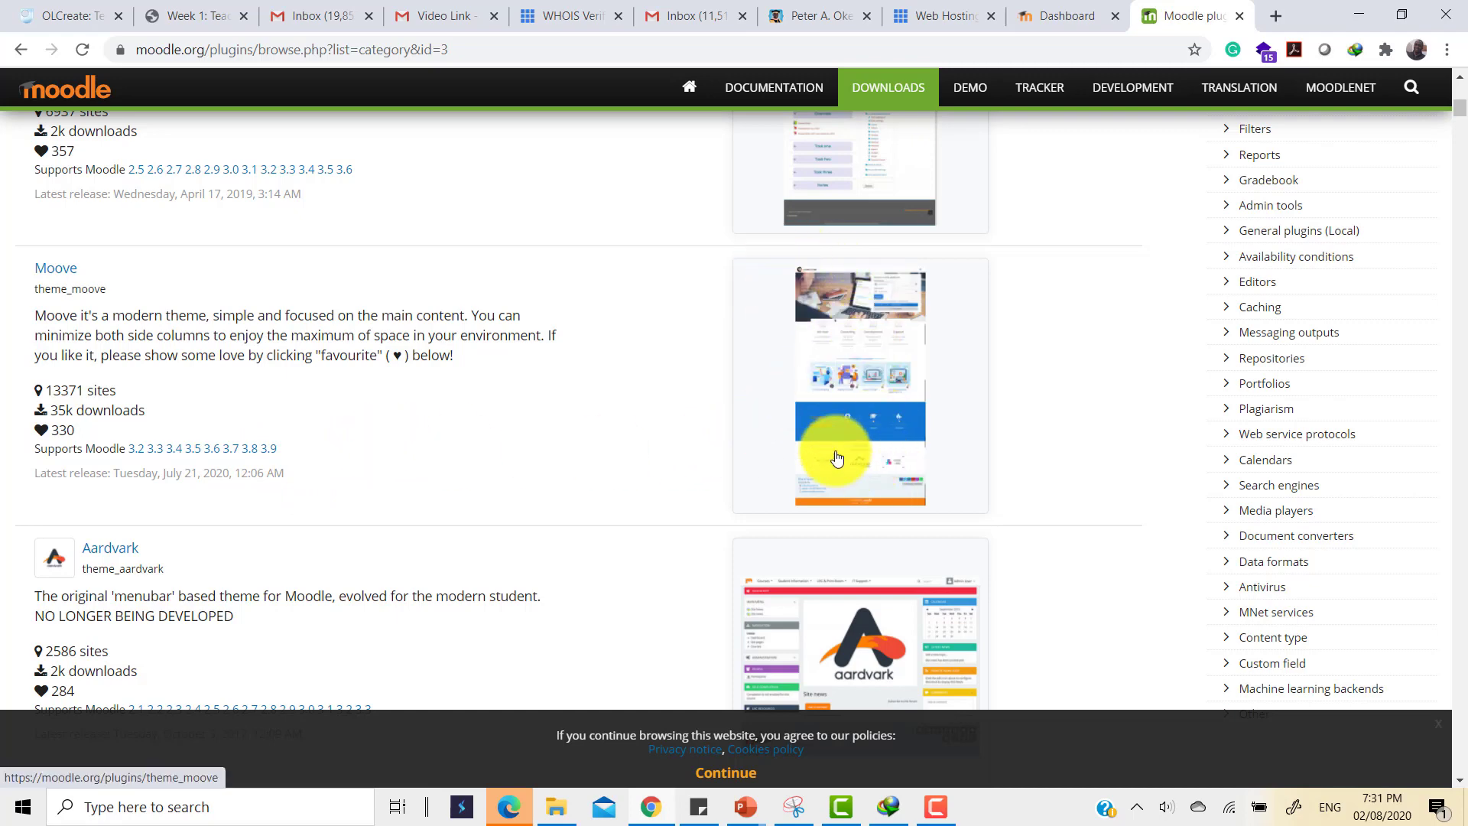
pyautogui.click(52, 271)
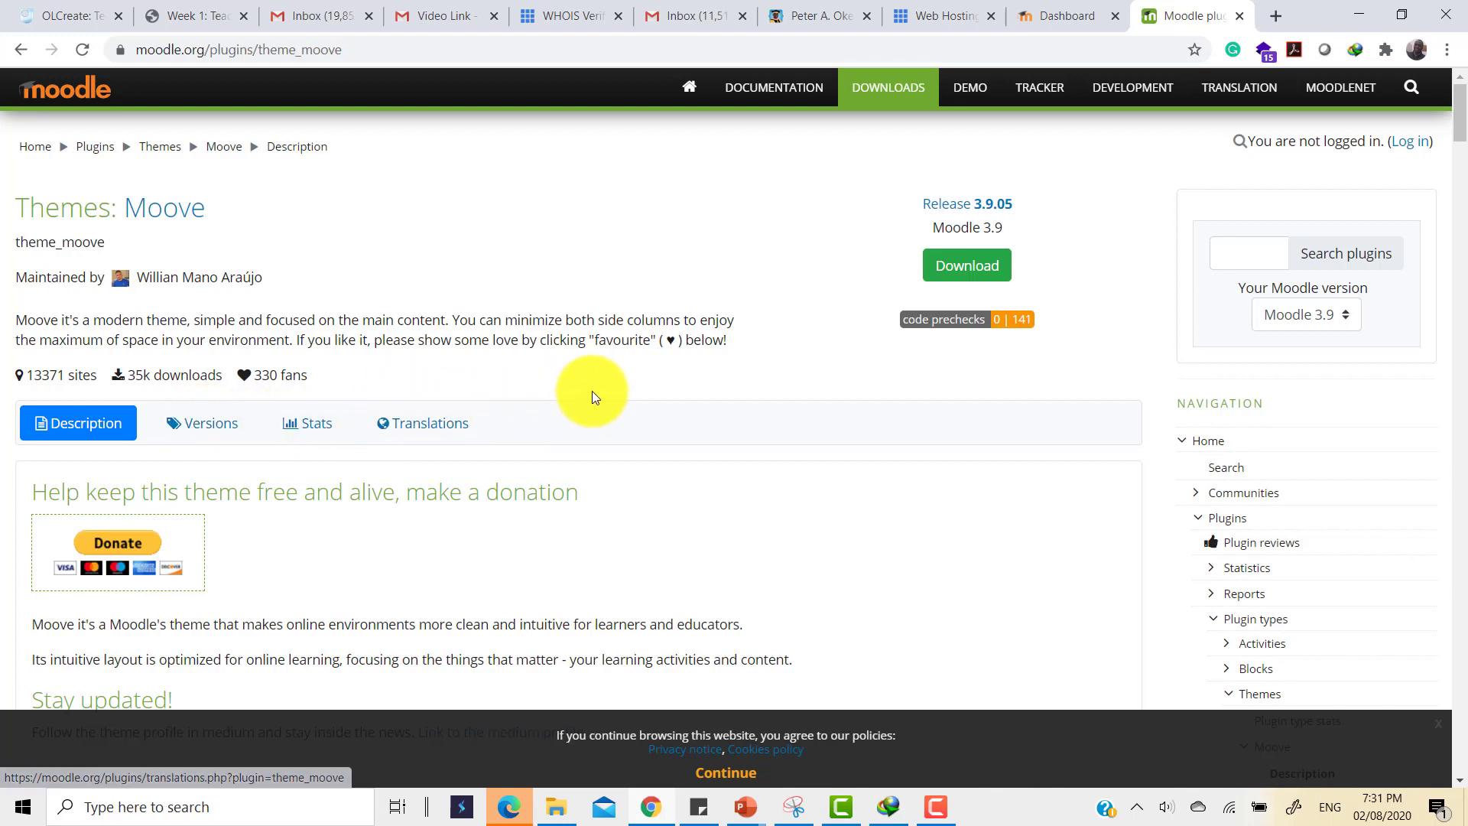
pyautogui.click(970, 271)
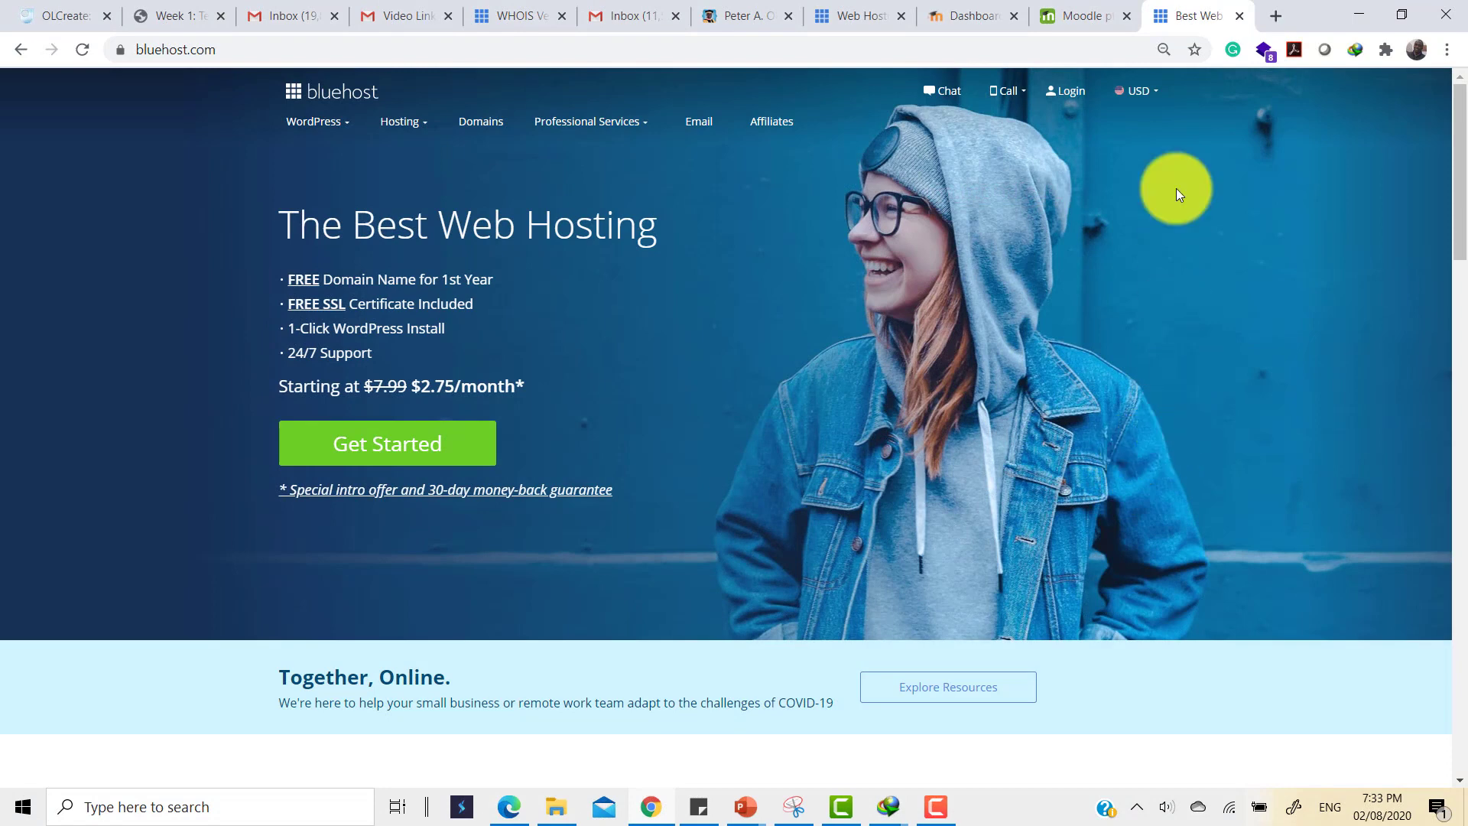
# - Log in to the Bluehost hosting account using the saved domain name and account password
pyautogui.click(1069, 92)
pyautogui.click(813, 389)
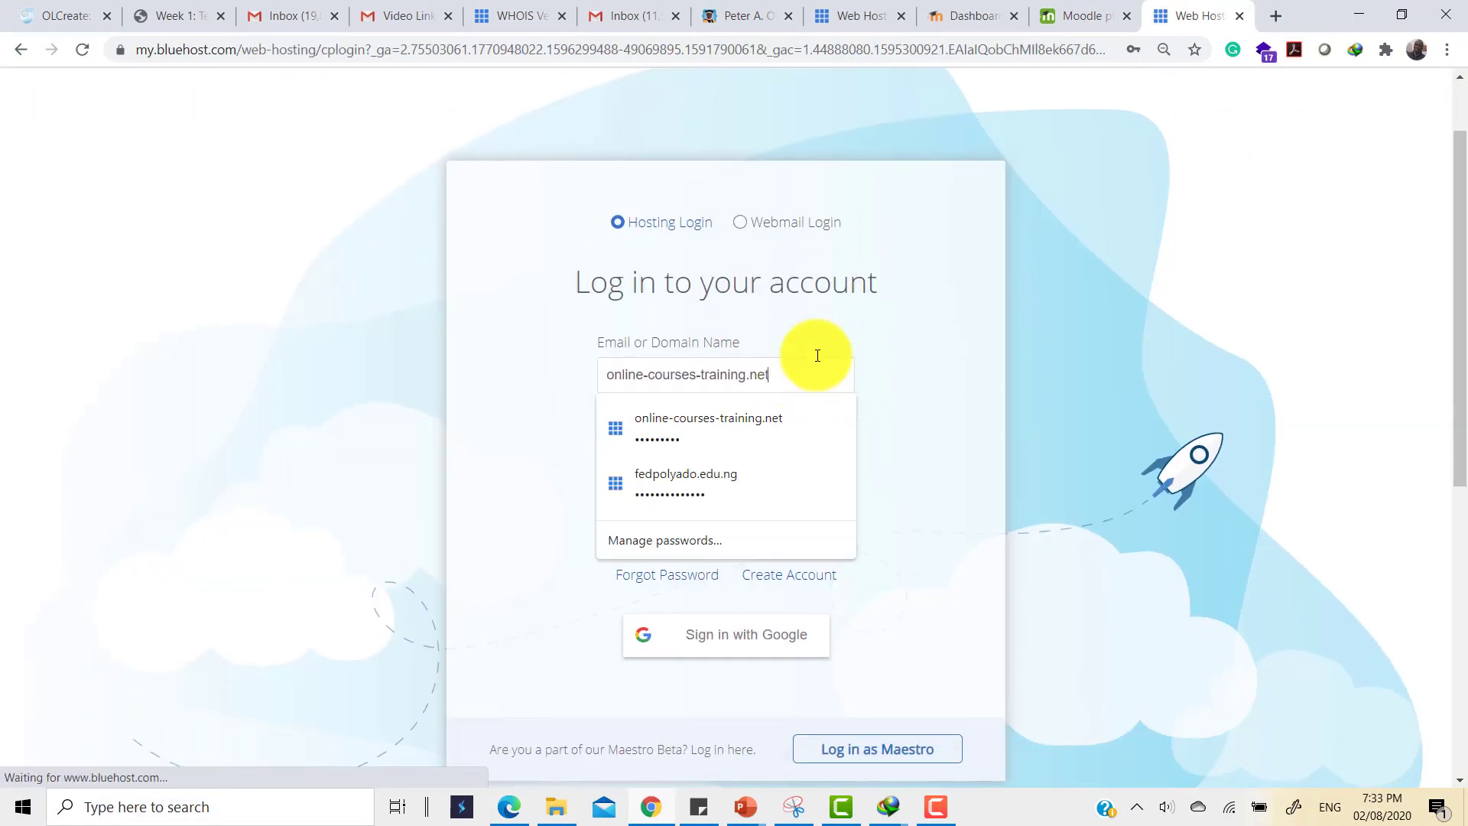
pyautogui.click(974, 314)
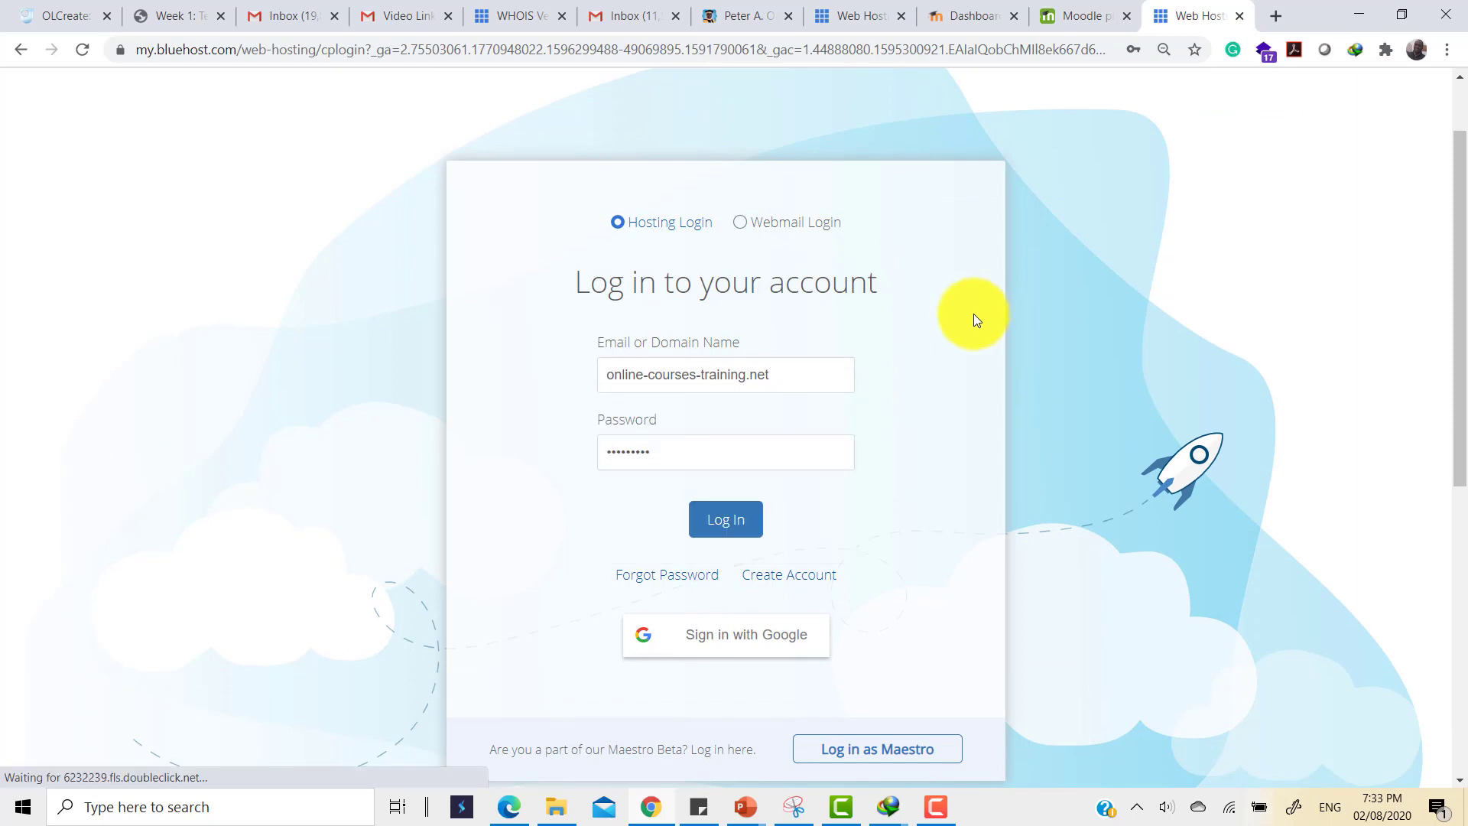
pyautogui.click(721, 522)
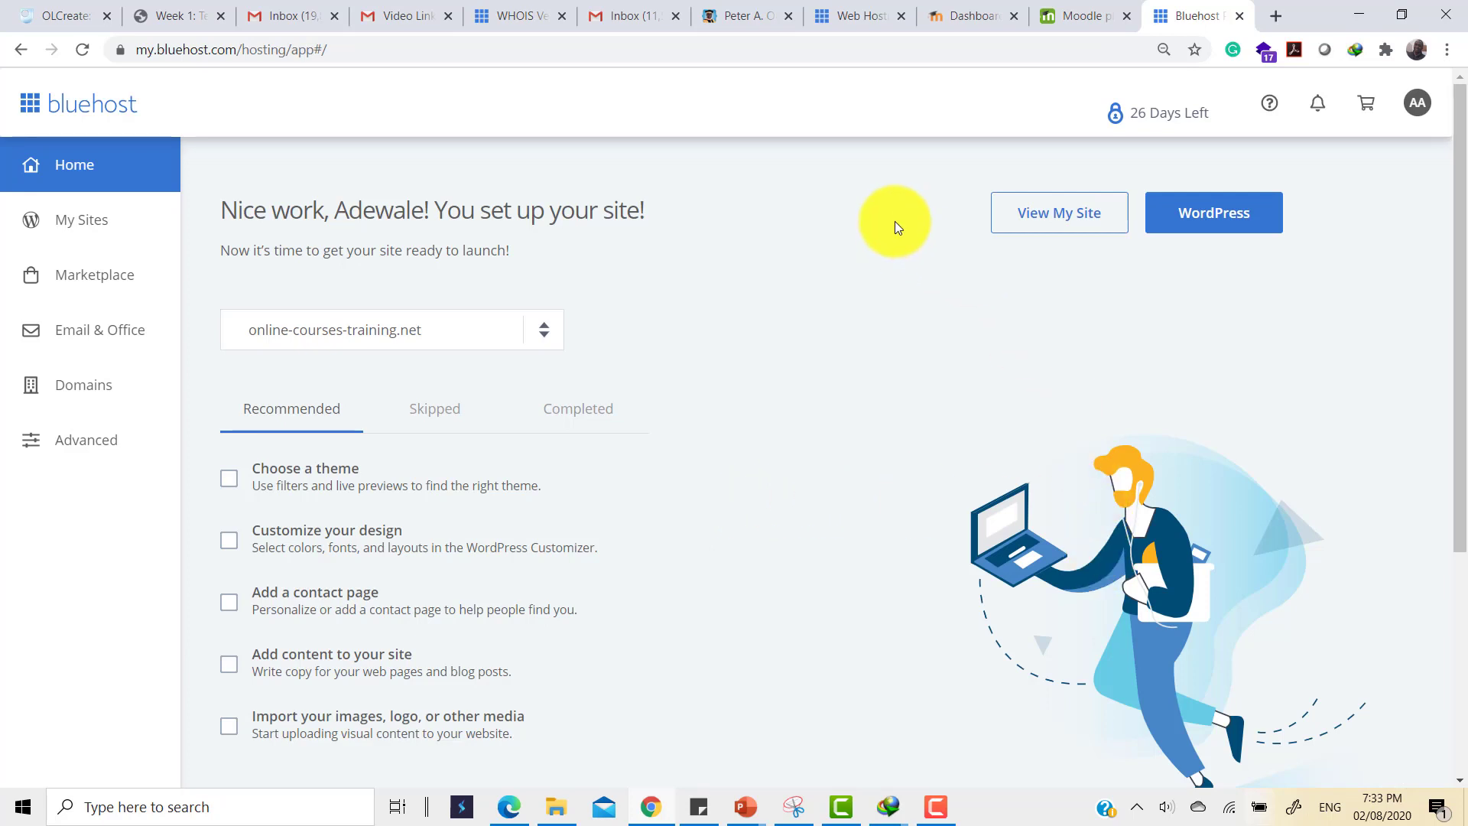
# - Open the File Manager from the advanced hosting tools and enter the public_html folder
pyautogui.click(84, 449)
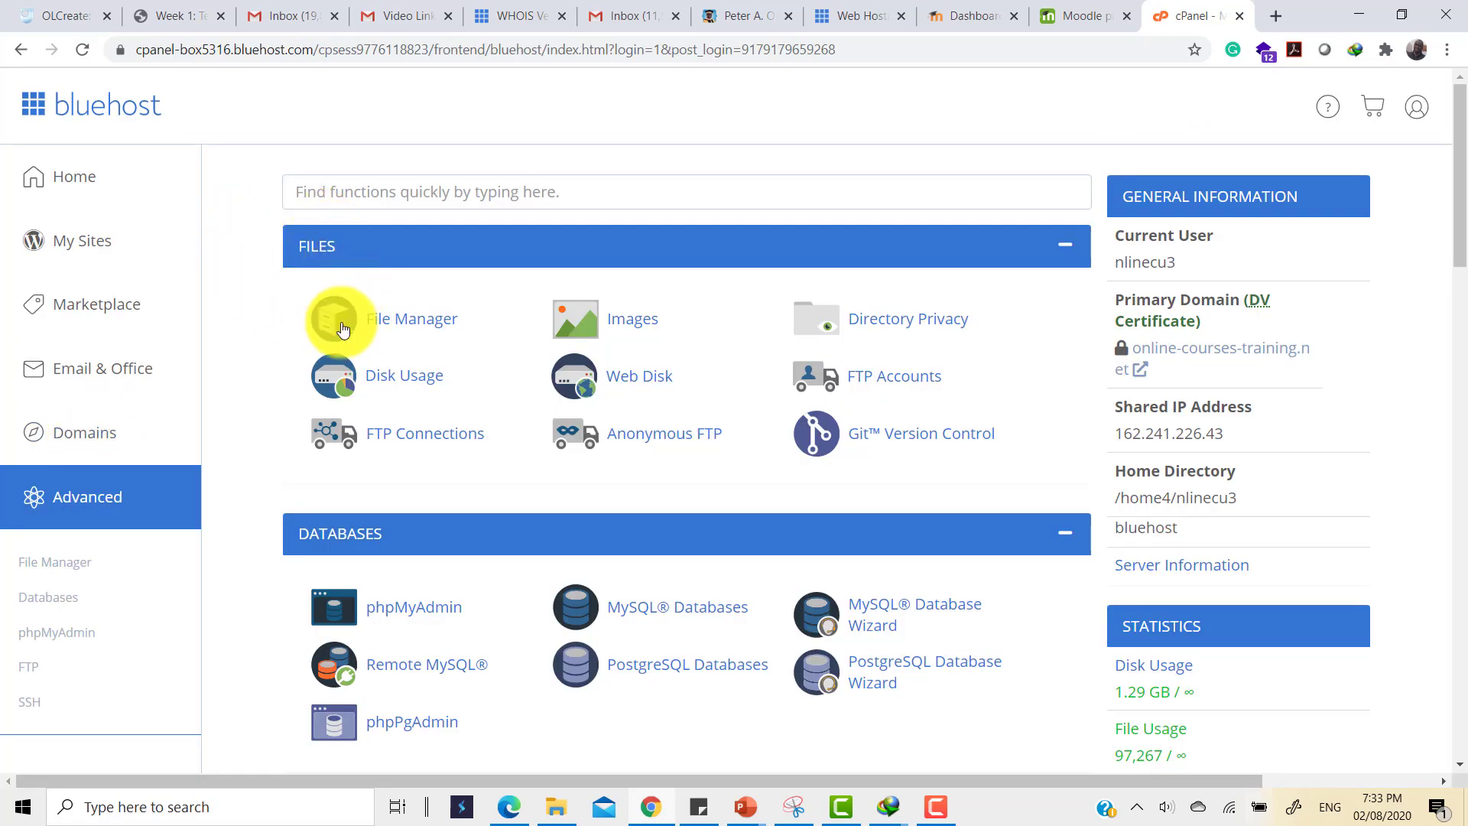
pyautogui.click(411, 320)
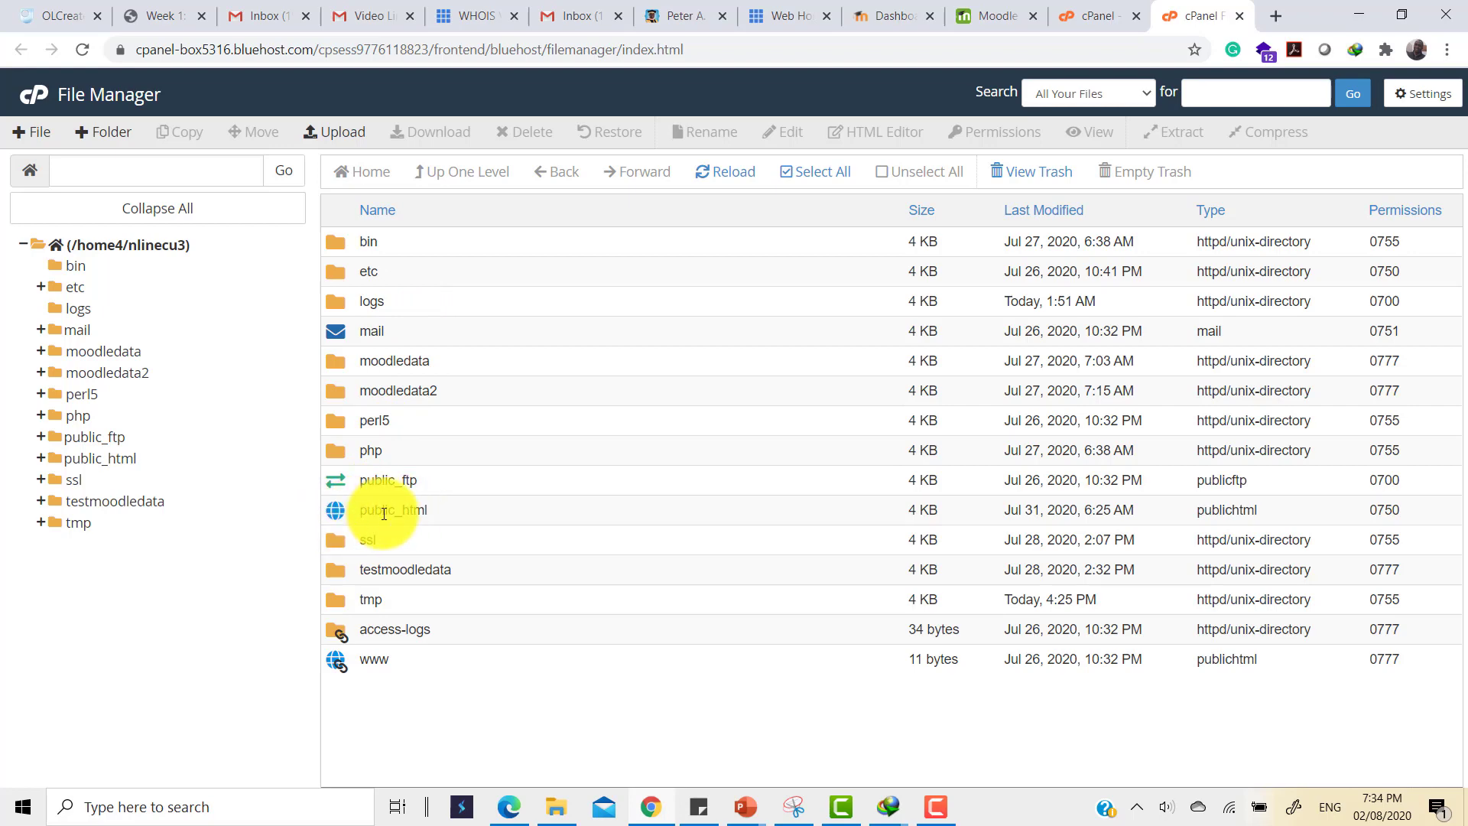
pyautogui.click(337, 518)
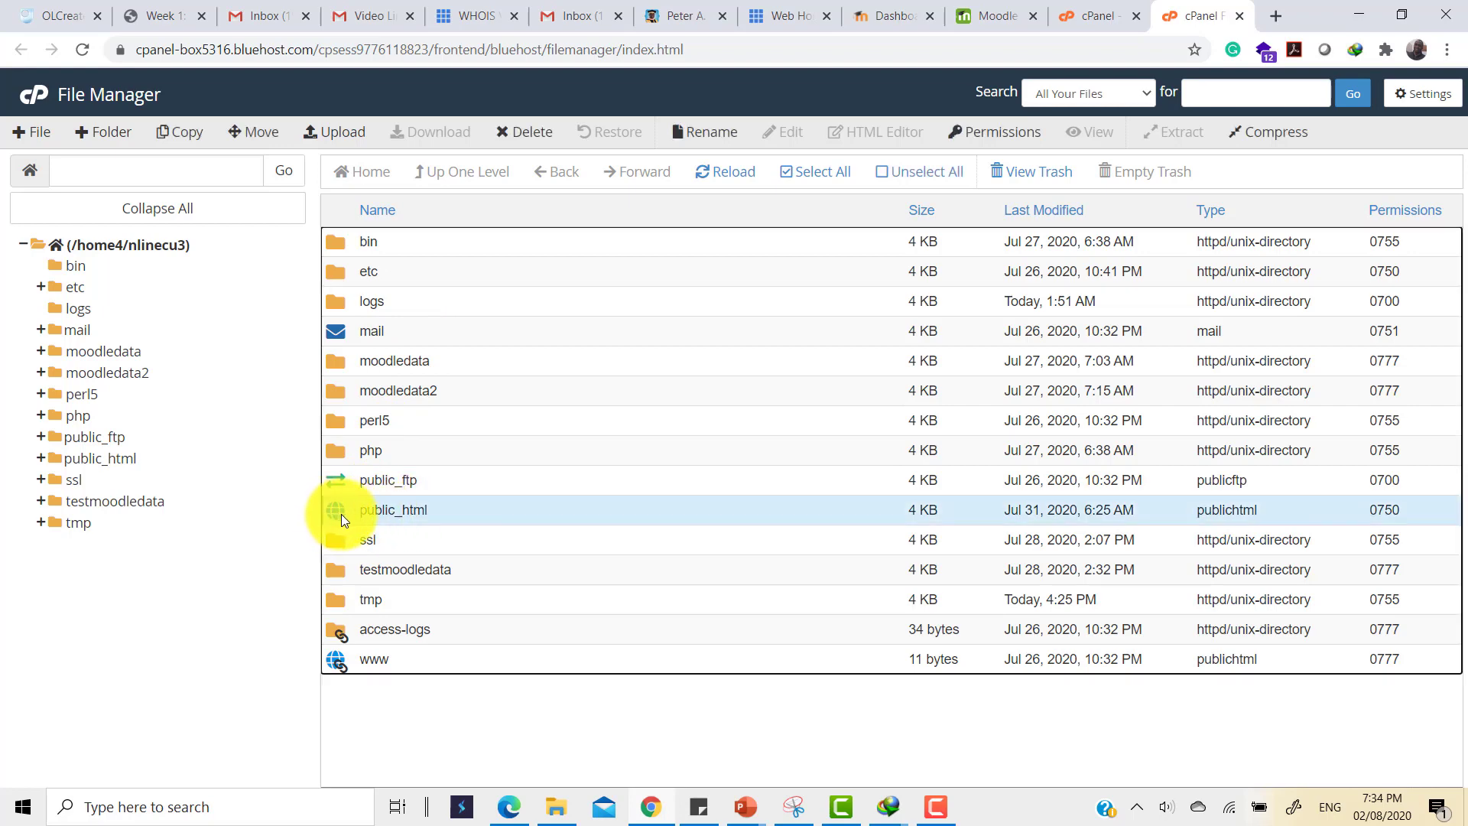
pyautogui.doubleClick(341, 514)
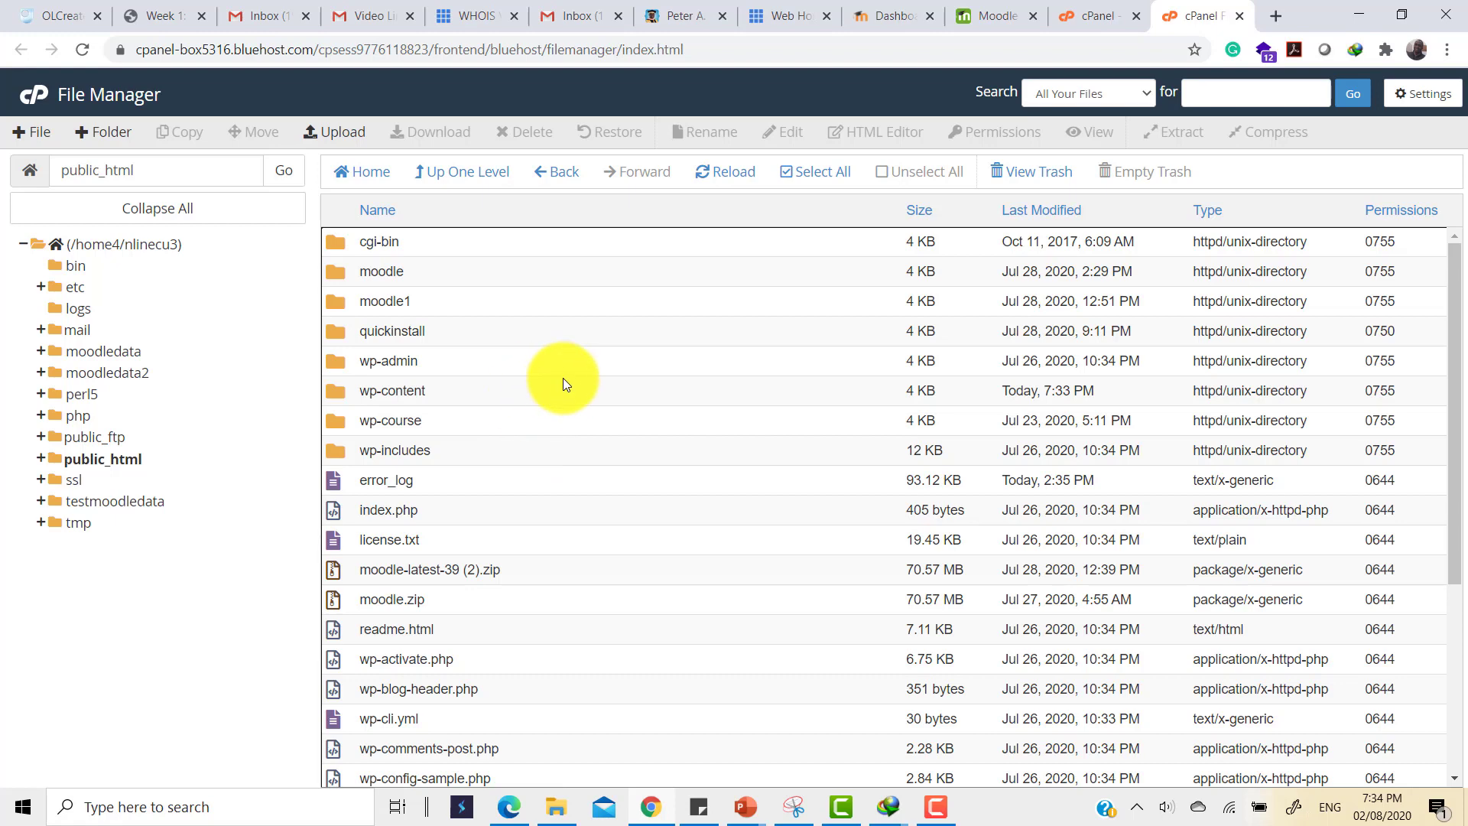
# - Open the theme folder inside the moodle folder of public_html
pyautogui.click(341, 271)
pyautogui.doubleClick(341, 271)
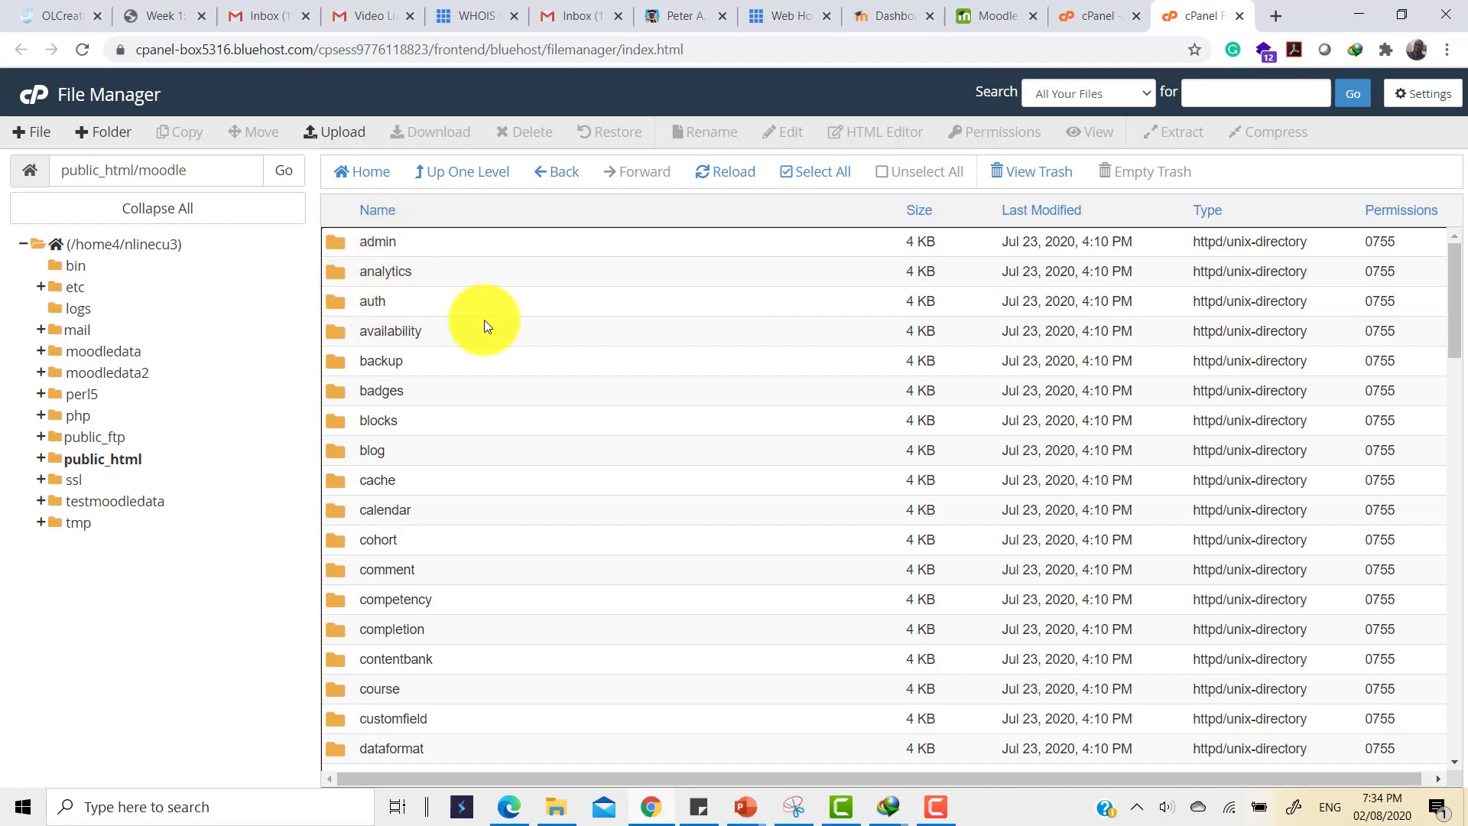
pyautogui.scroll(-5, 524, 452)
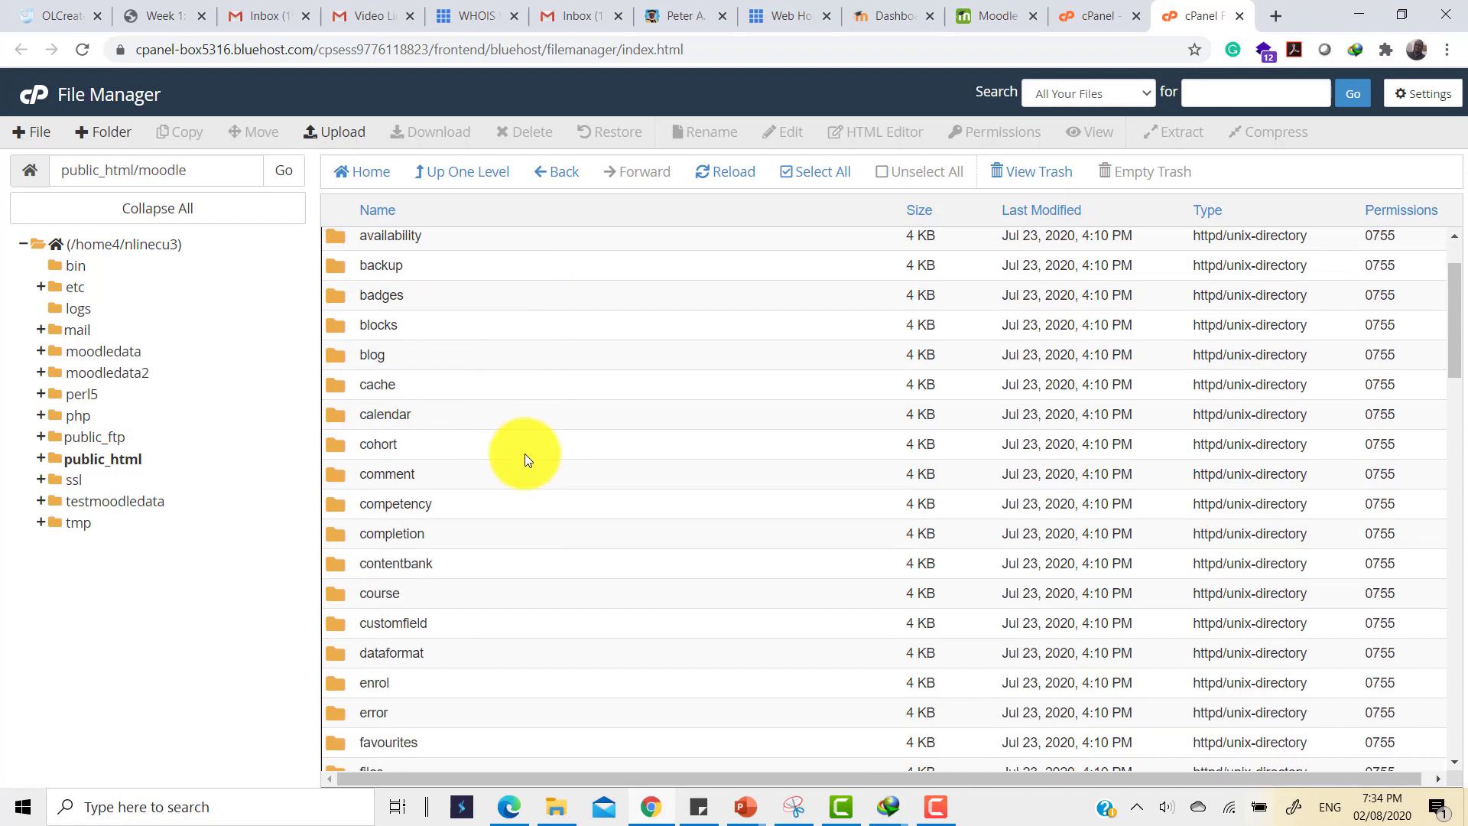
pyautogui.scroll(-7, 526, 468)
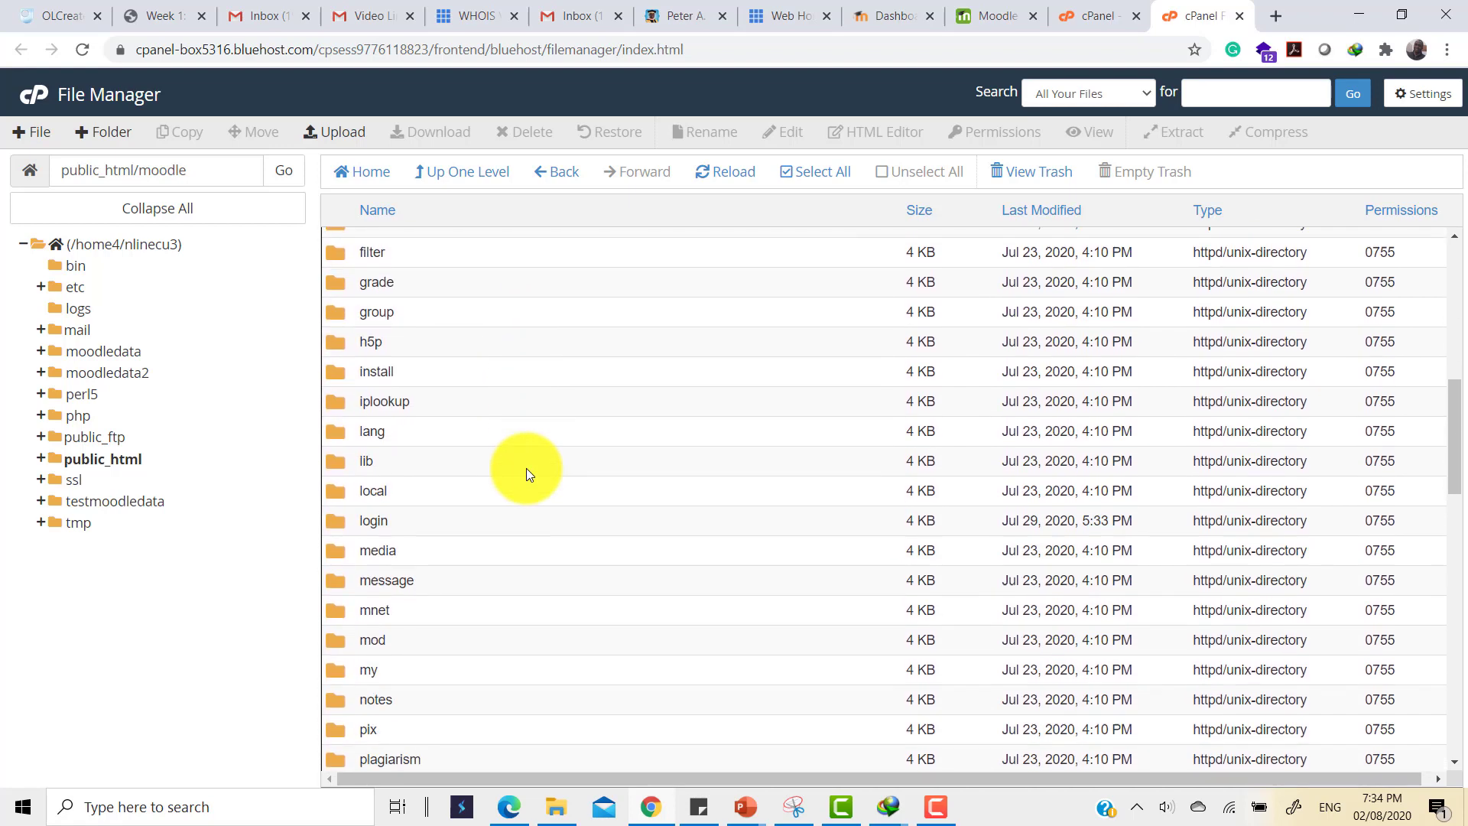
pyautogui.scroll(-6, 527, 468)
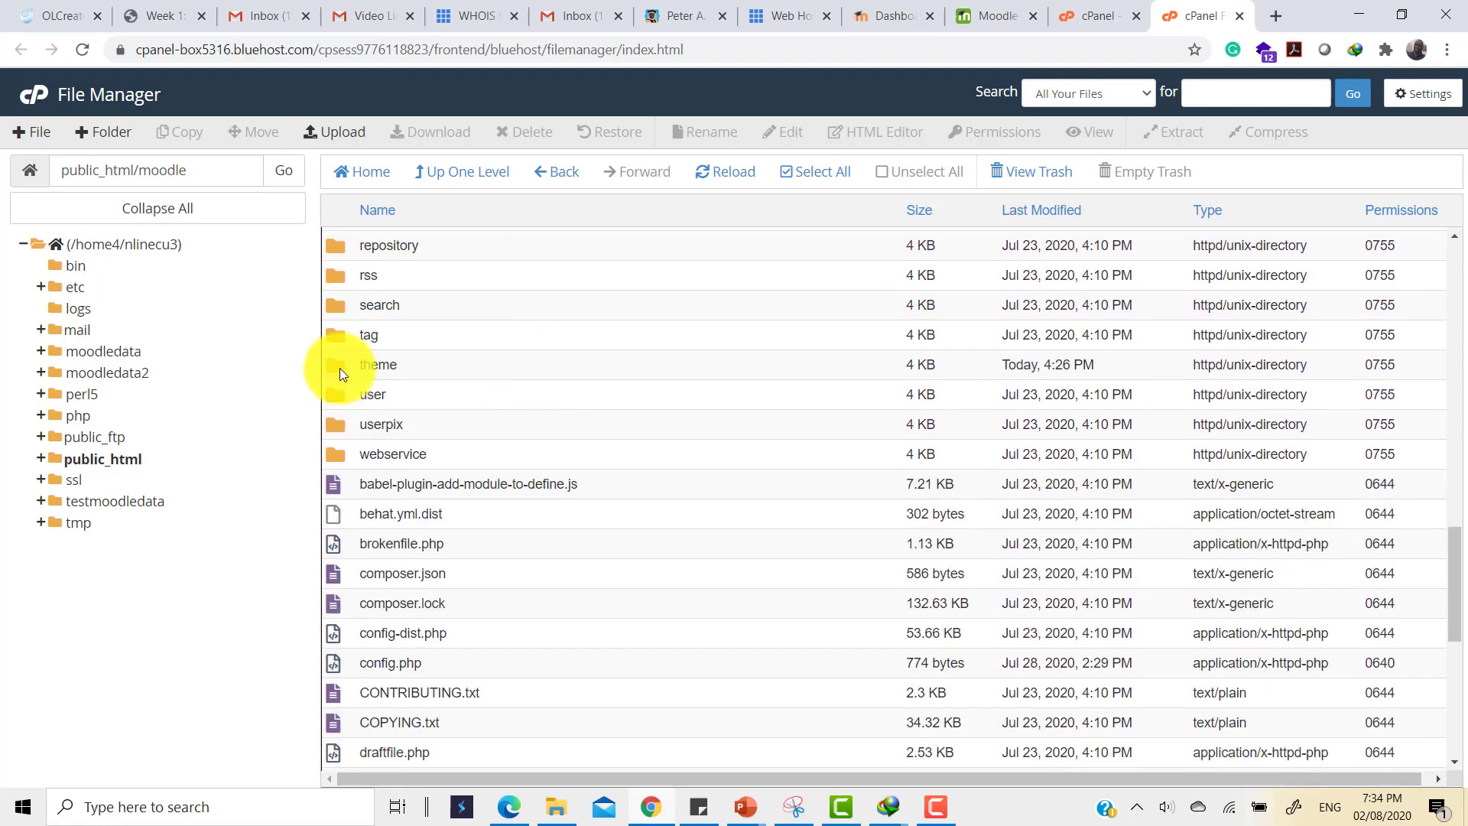
pyautogui.doubleClick(339, 369)
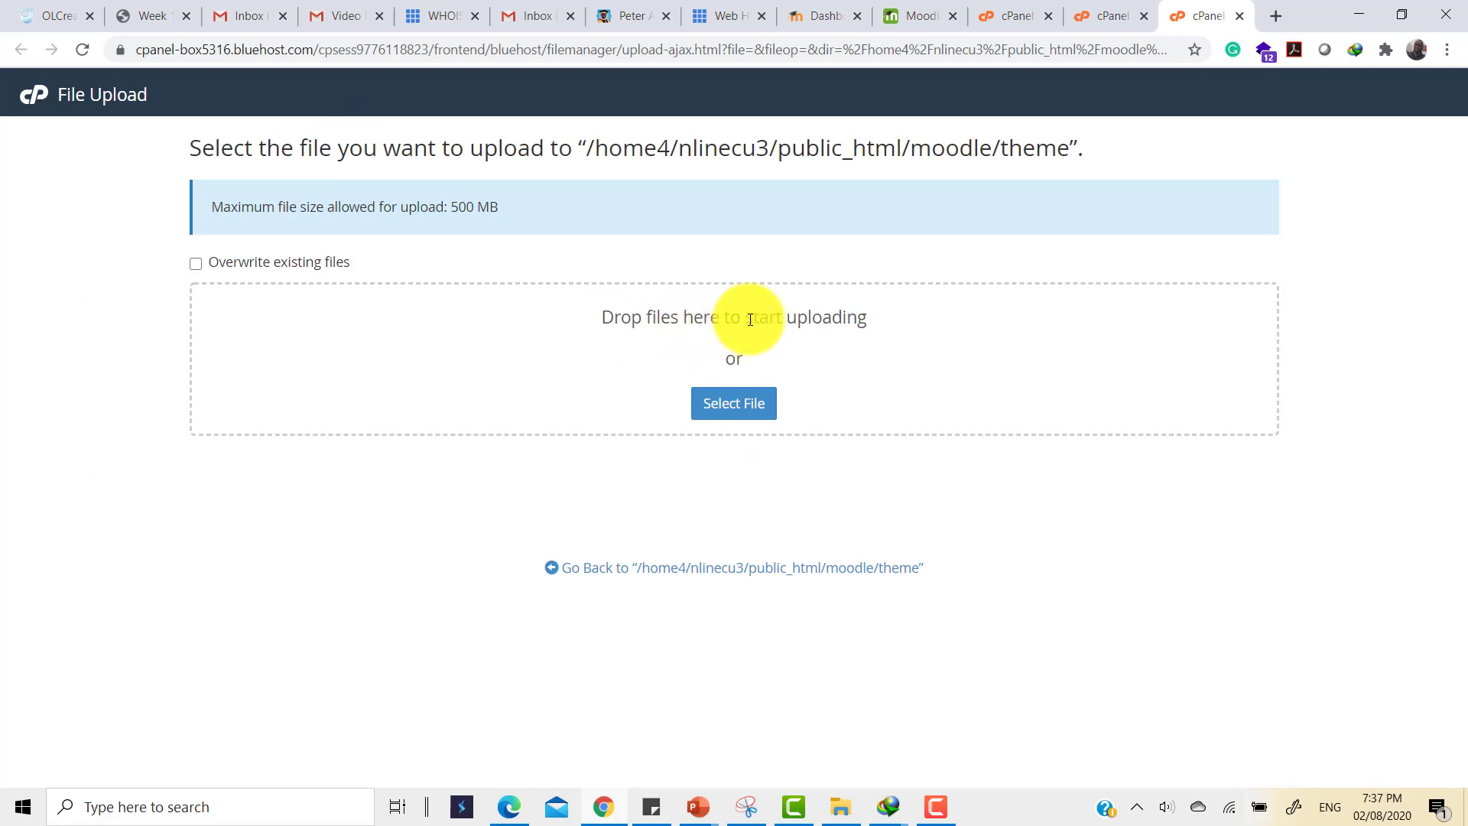
# - Upload theme_moove_moodle39_2020071600.zip from the Compressed downloads folder to public_html/moodle/theme, and return to the File Manager
pyautogui.click(843, 803)
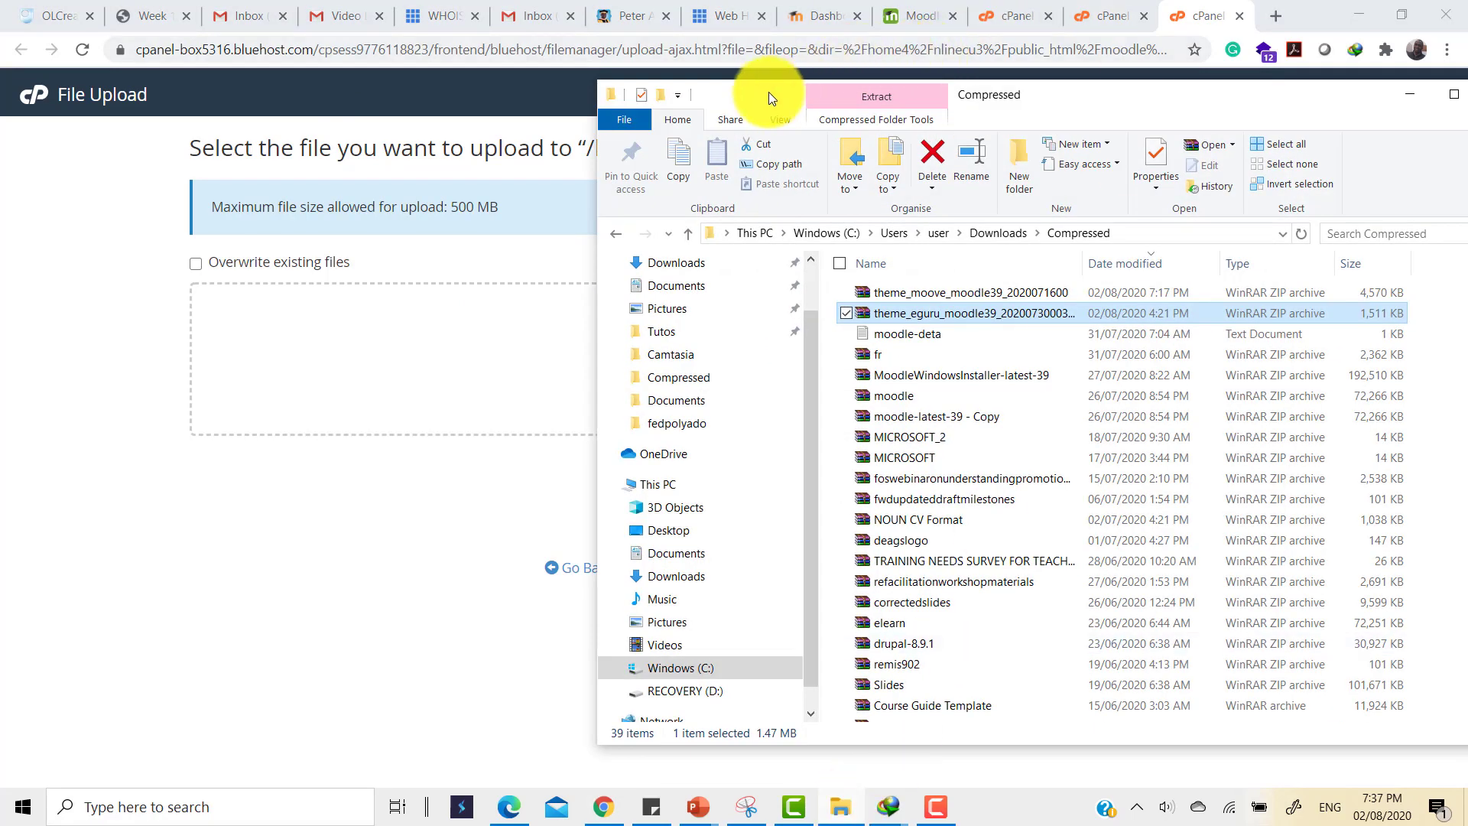
pyautogui.moveTo(774, 92); pyautogui.dragTo(1007, 206)
pyautogui.click(1159, 410)
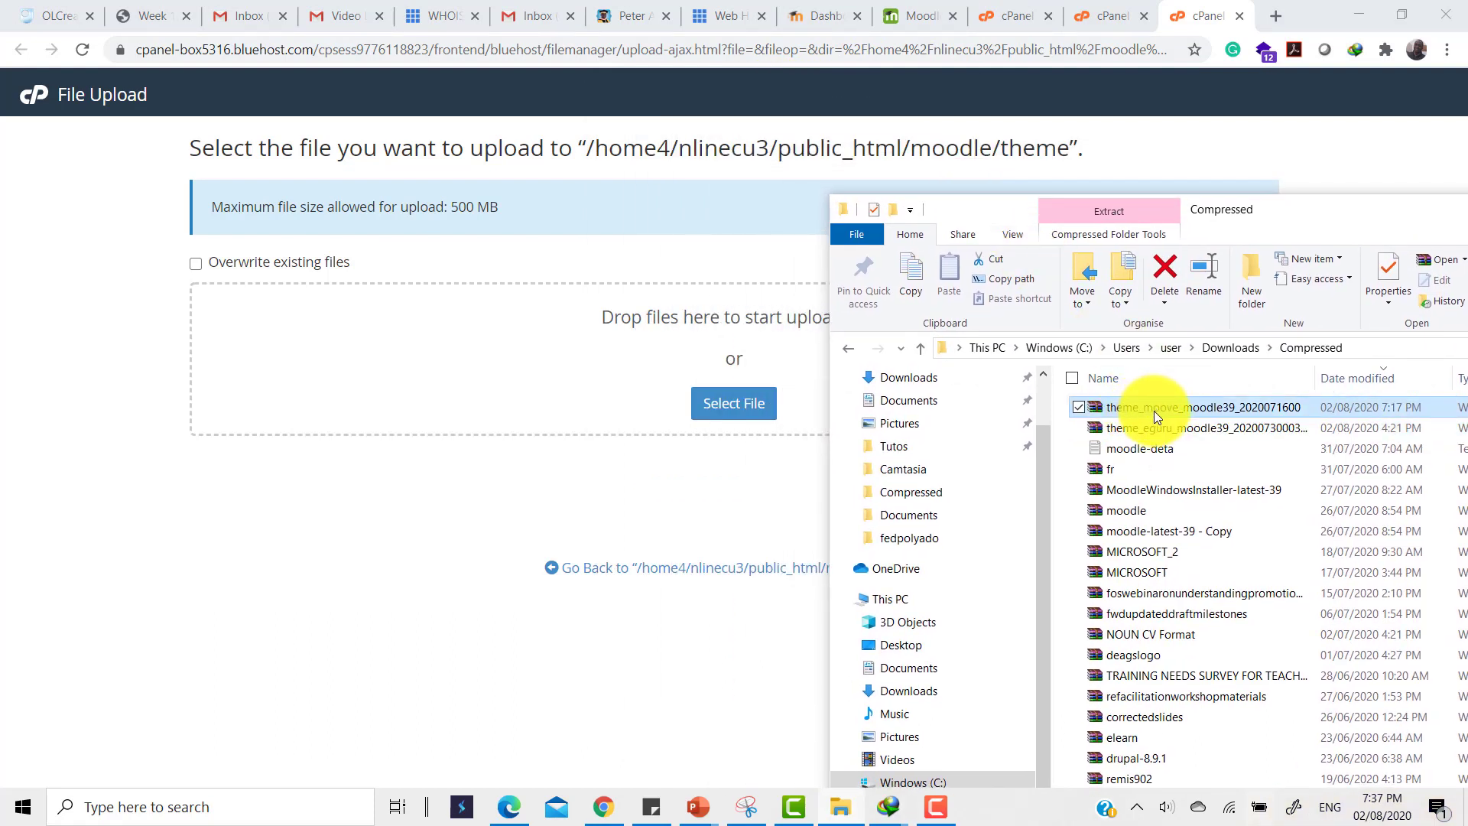
pyautogui.moveTo(1155, 411); pyautogui.dragTo(484, 370)
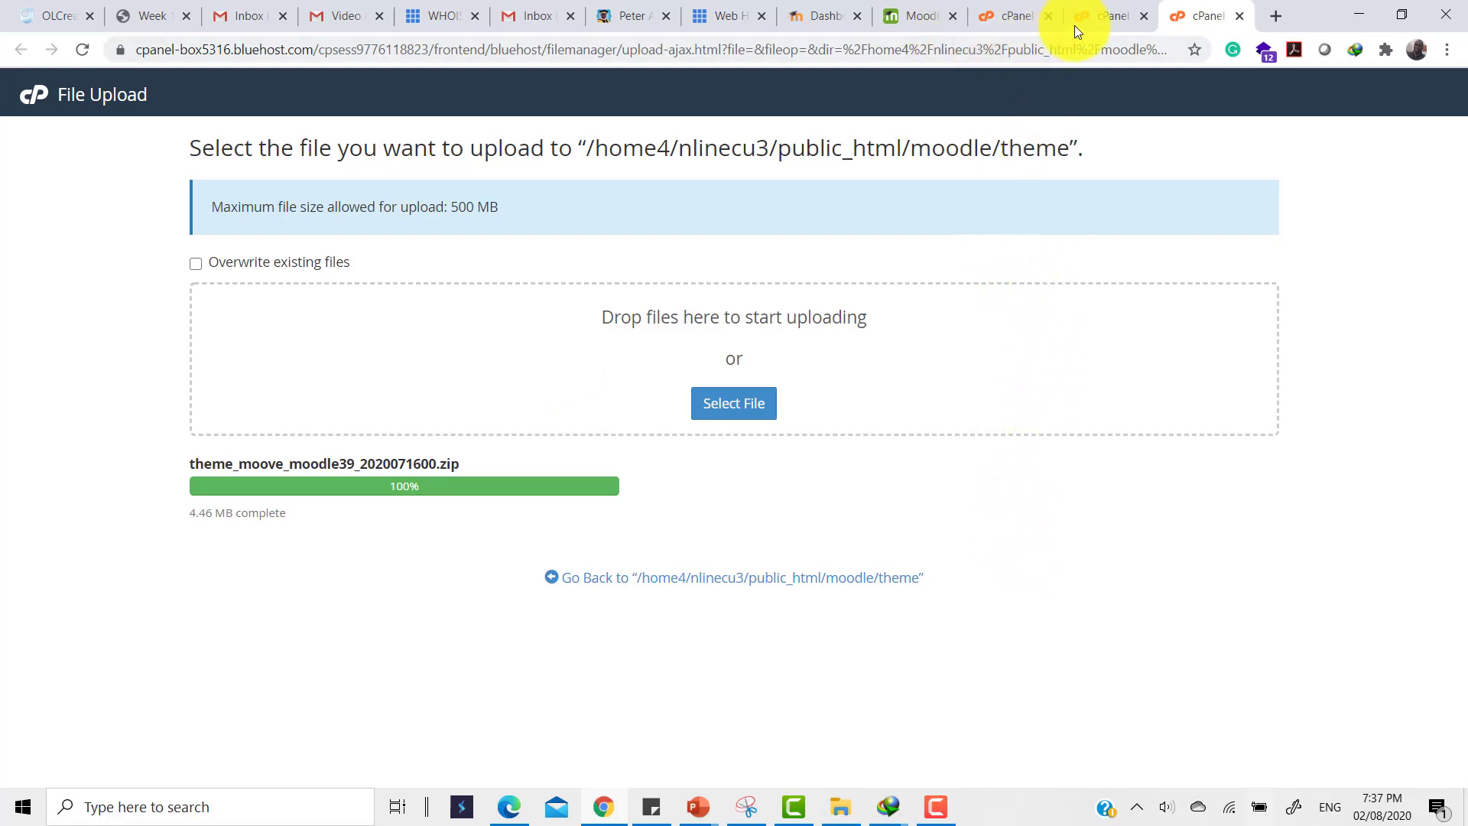
pyautogui.click(1104, 14)
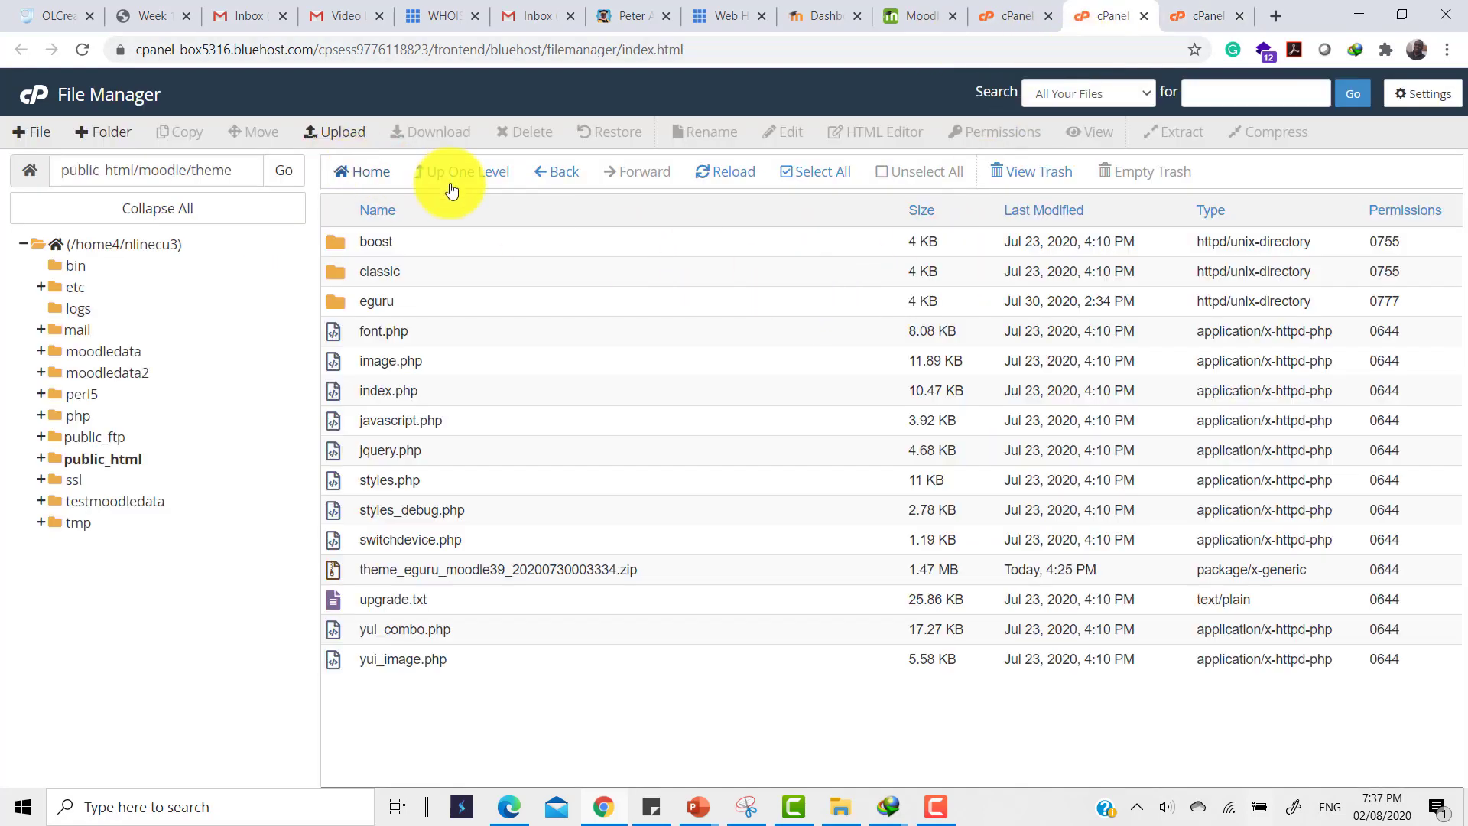
# - Reload the theme folder listing, extract theme_moove_moodle39_2020071600.zip into /public_html/moodle/theme, and refresh the listing again
pyautogui.click(733, 177)
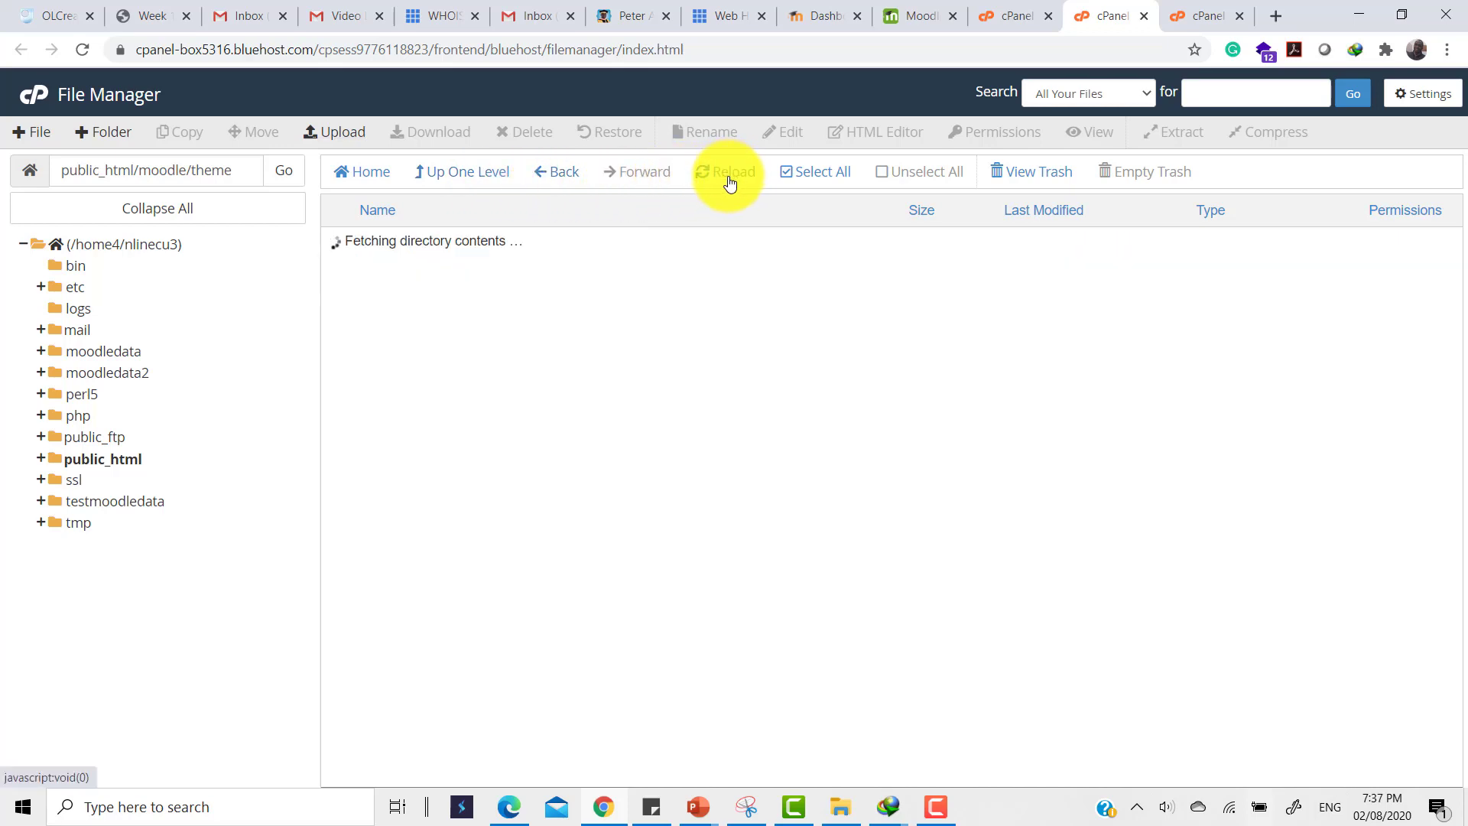
pyautogui.click(447, 598)
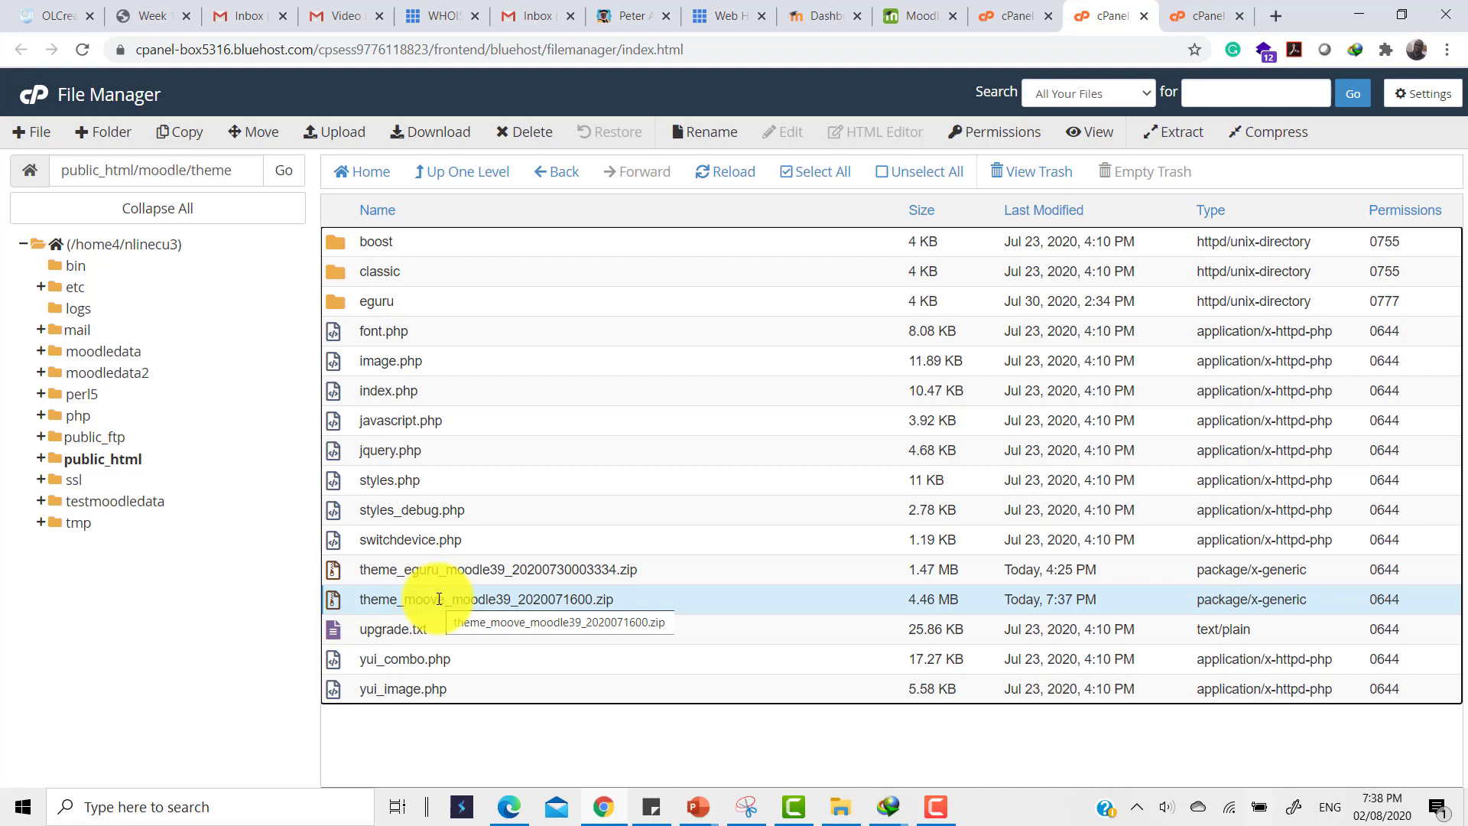
pyautogui.rightClick(369, 601)
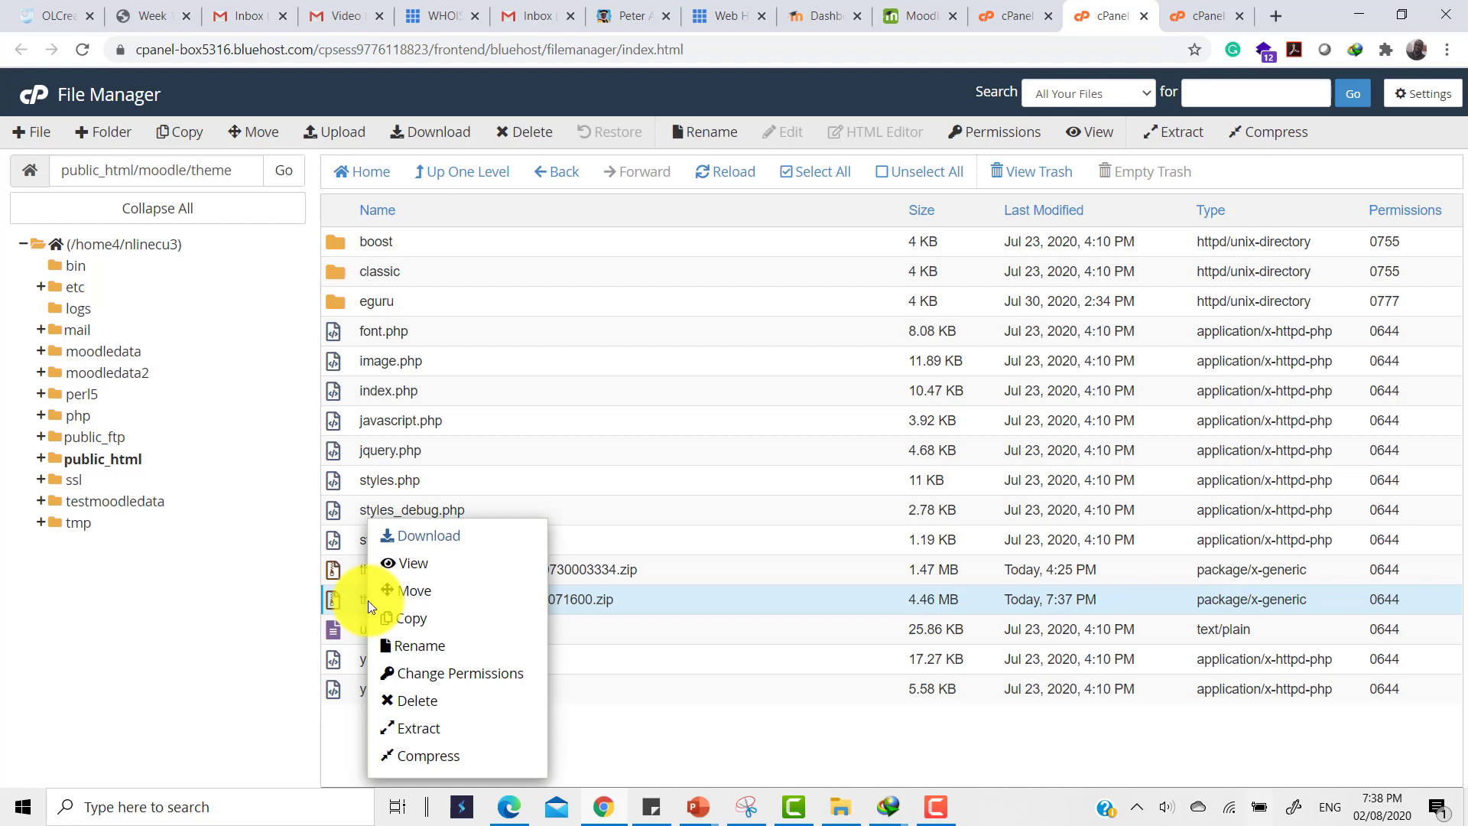
pyautogui.click(422, 730)
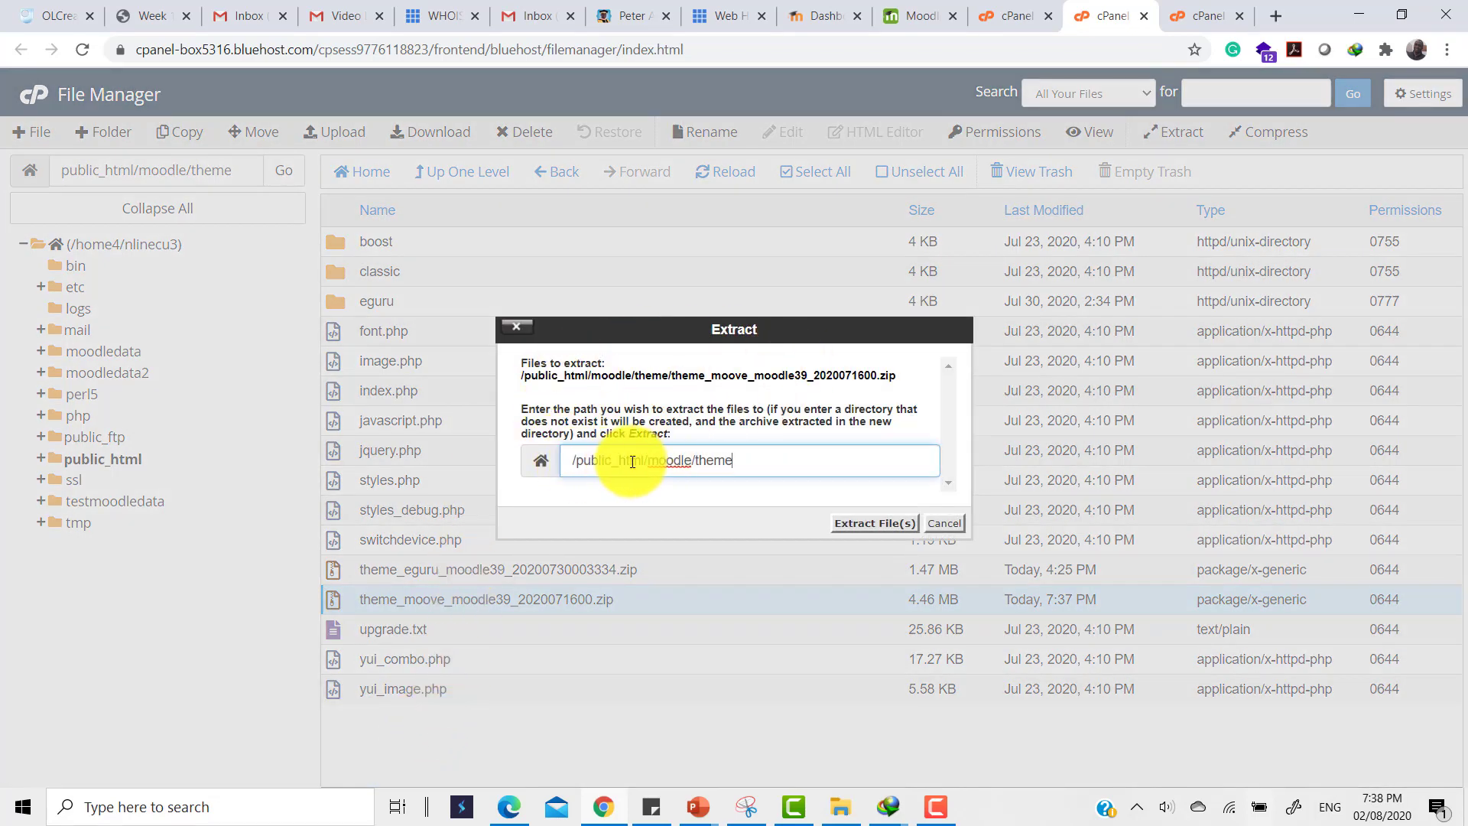
pyautogui.click(876, 525)
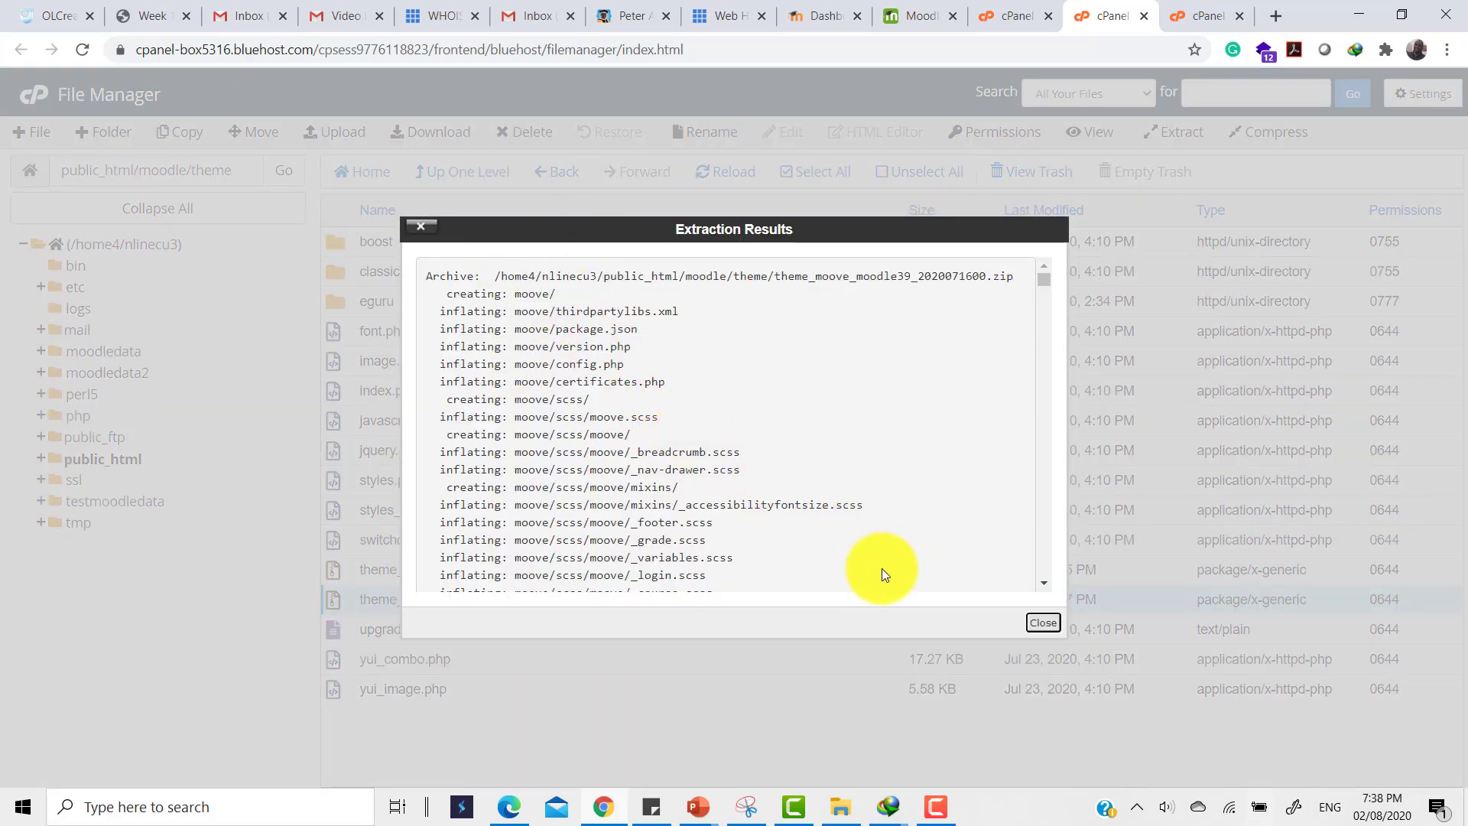
pyautogui.click(1041, 623)
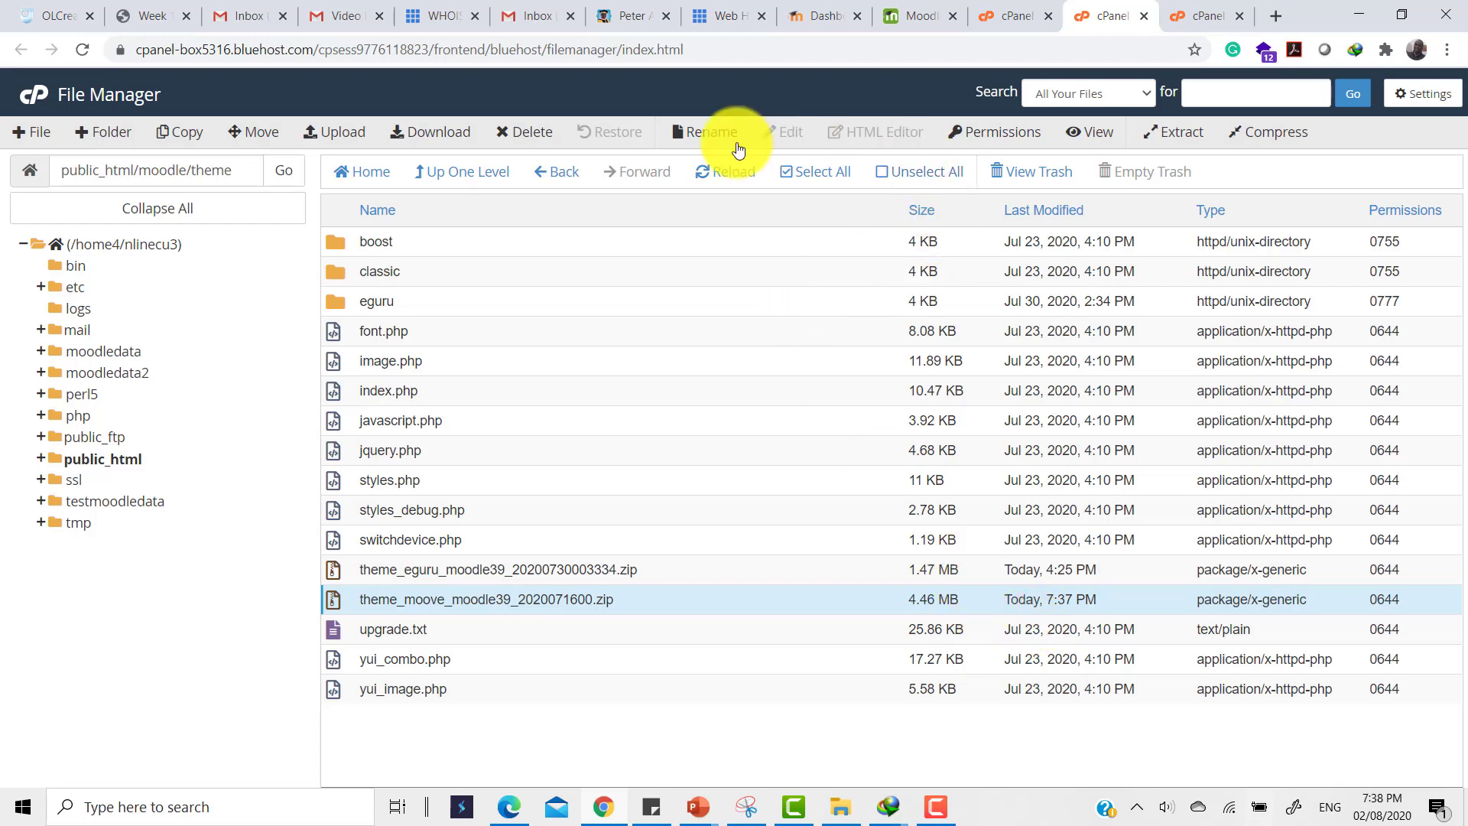
pyautogui.click(729, 181)
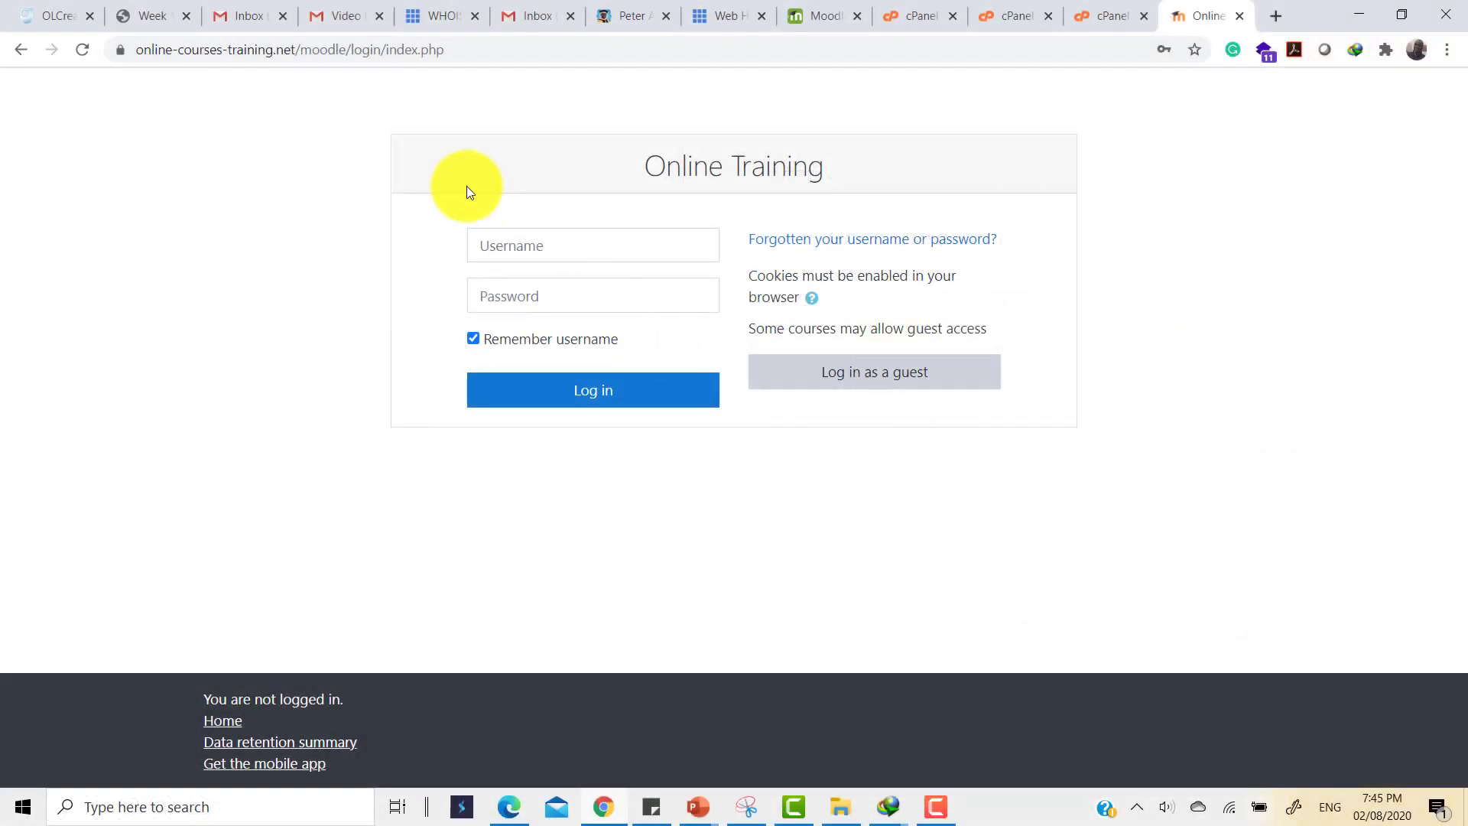
# - Log in to the Online Training Moodle site using the saved administrator username and password
pyautogui.click(526, 243)
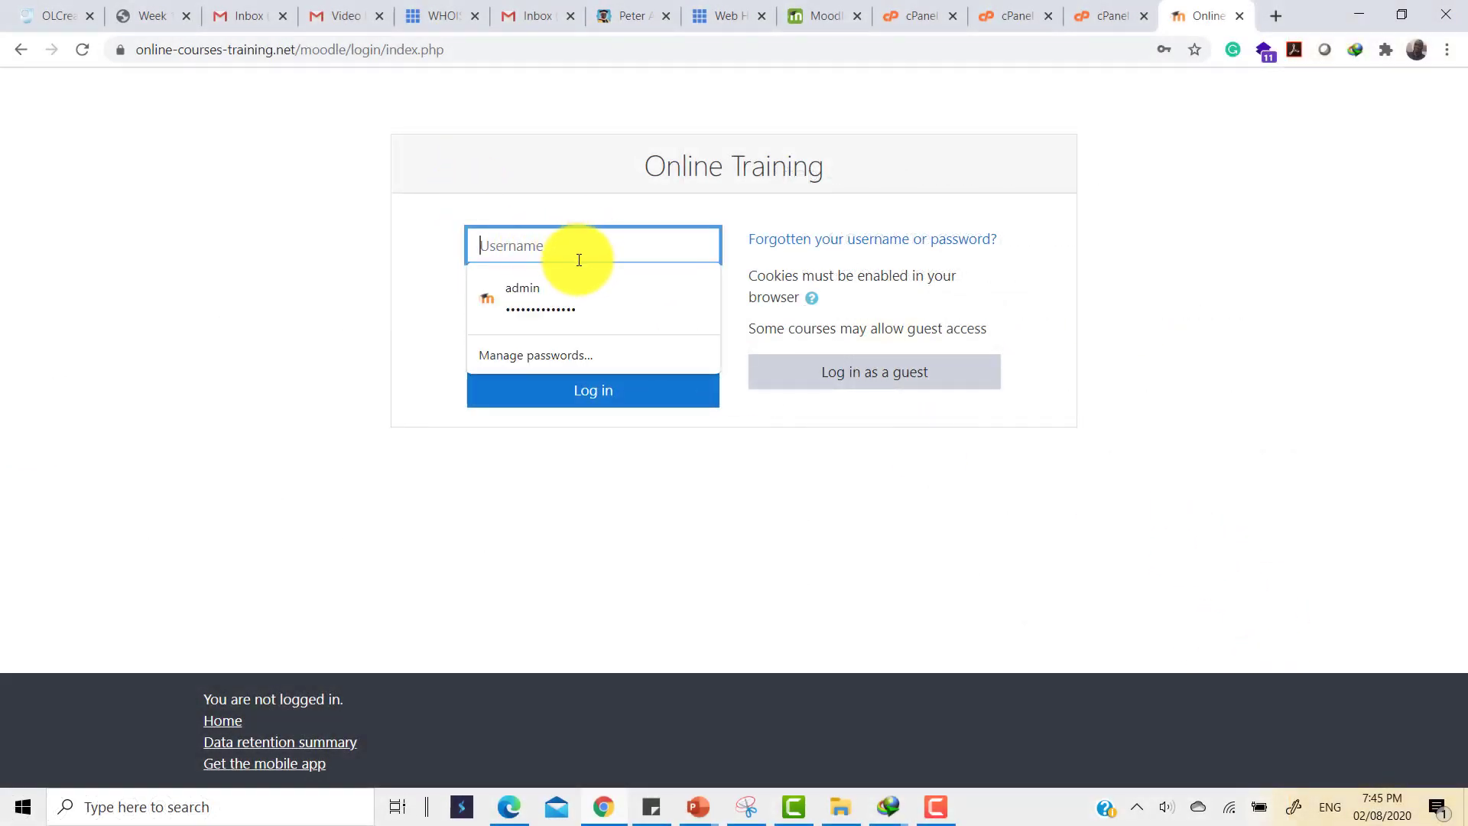
pyautogui.click(548, 298)
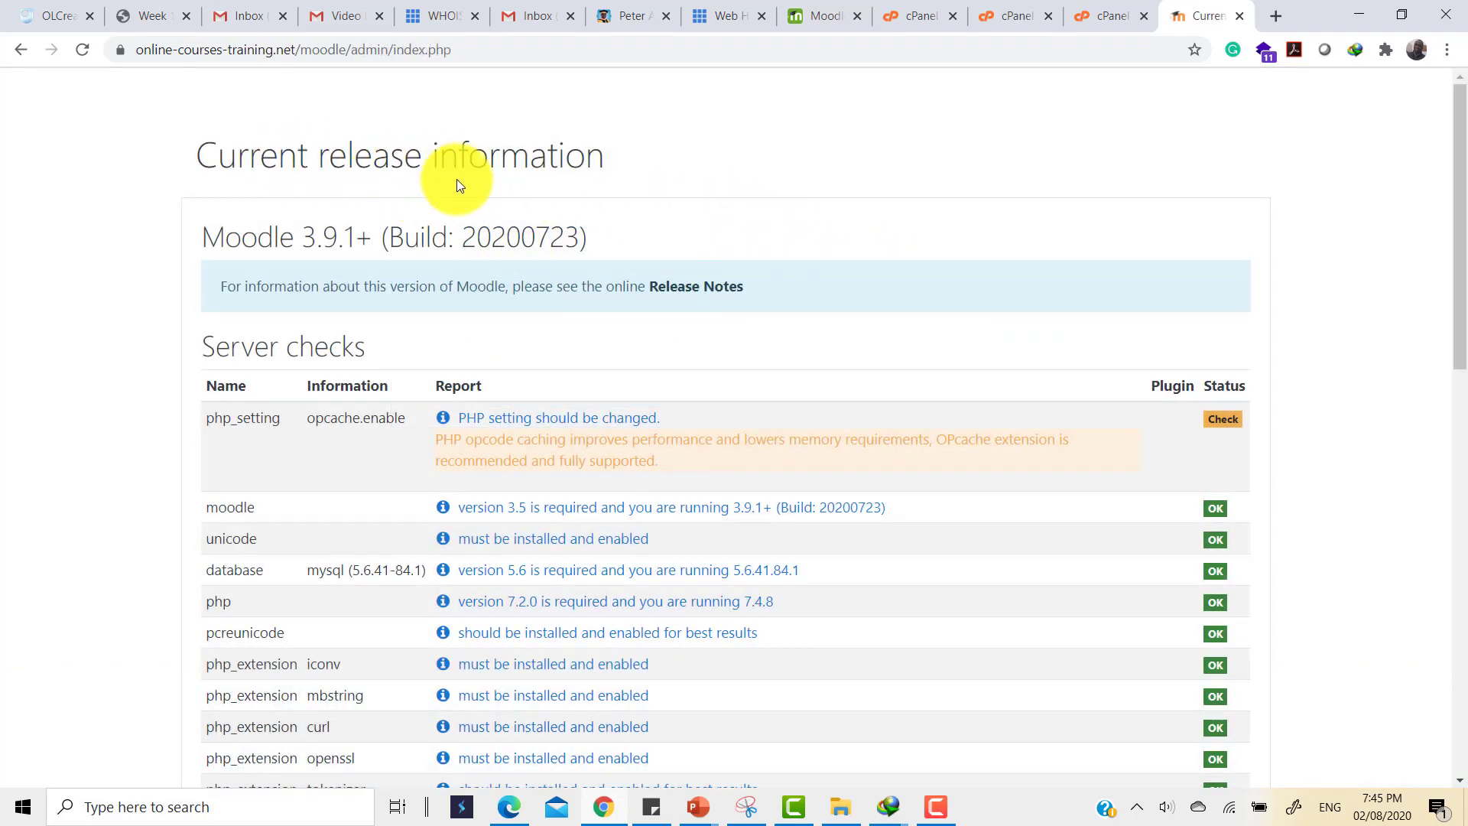
# - Review the server checks and other checks for the current Moodle release, and continue to the plugins check
pyautogui.scroll(-1, 818, 356)
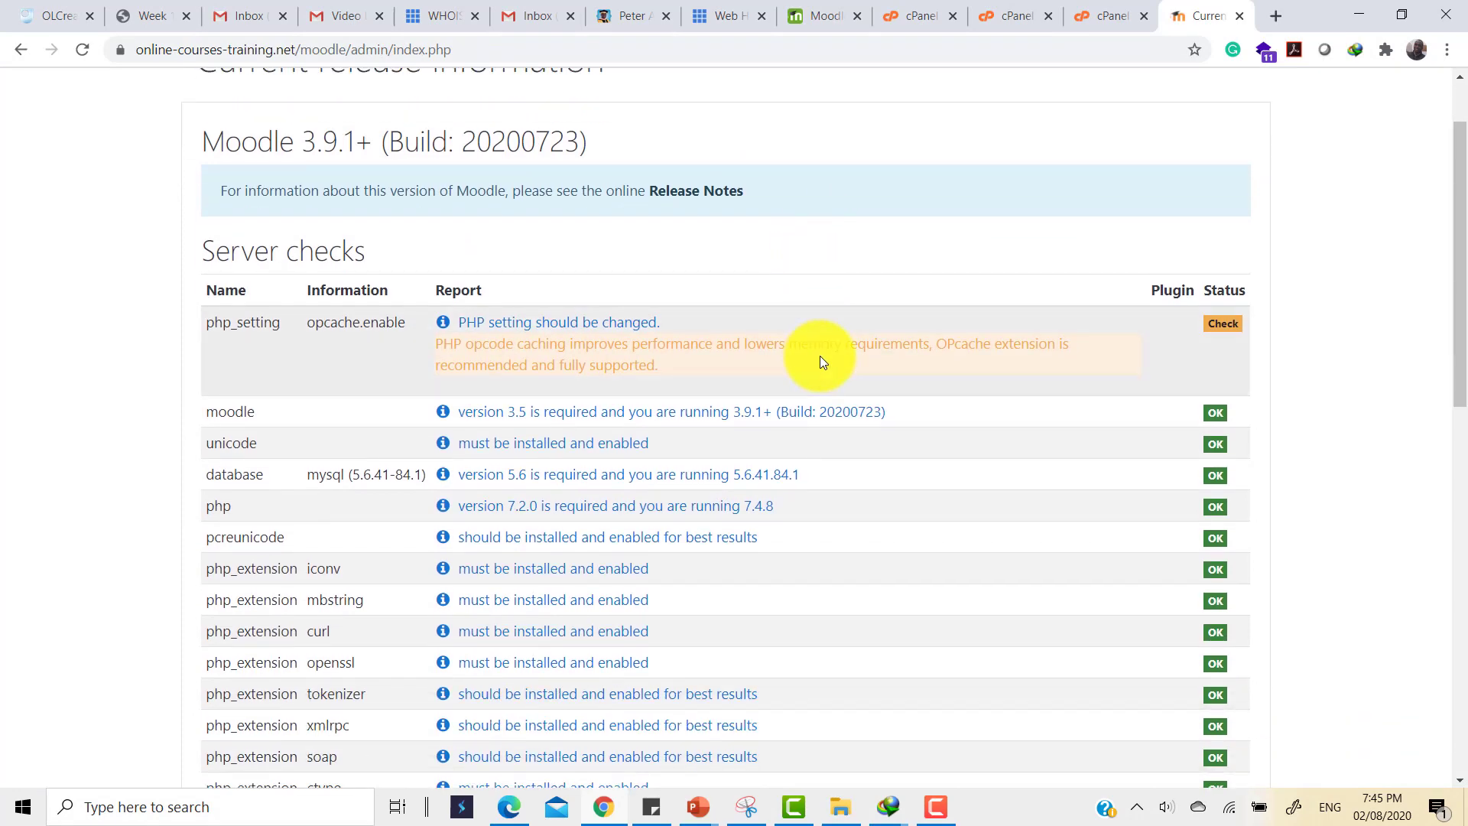
pyautogui.scroll(-7, 823, 359)
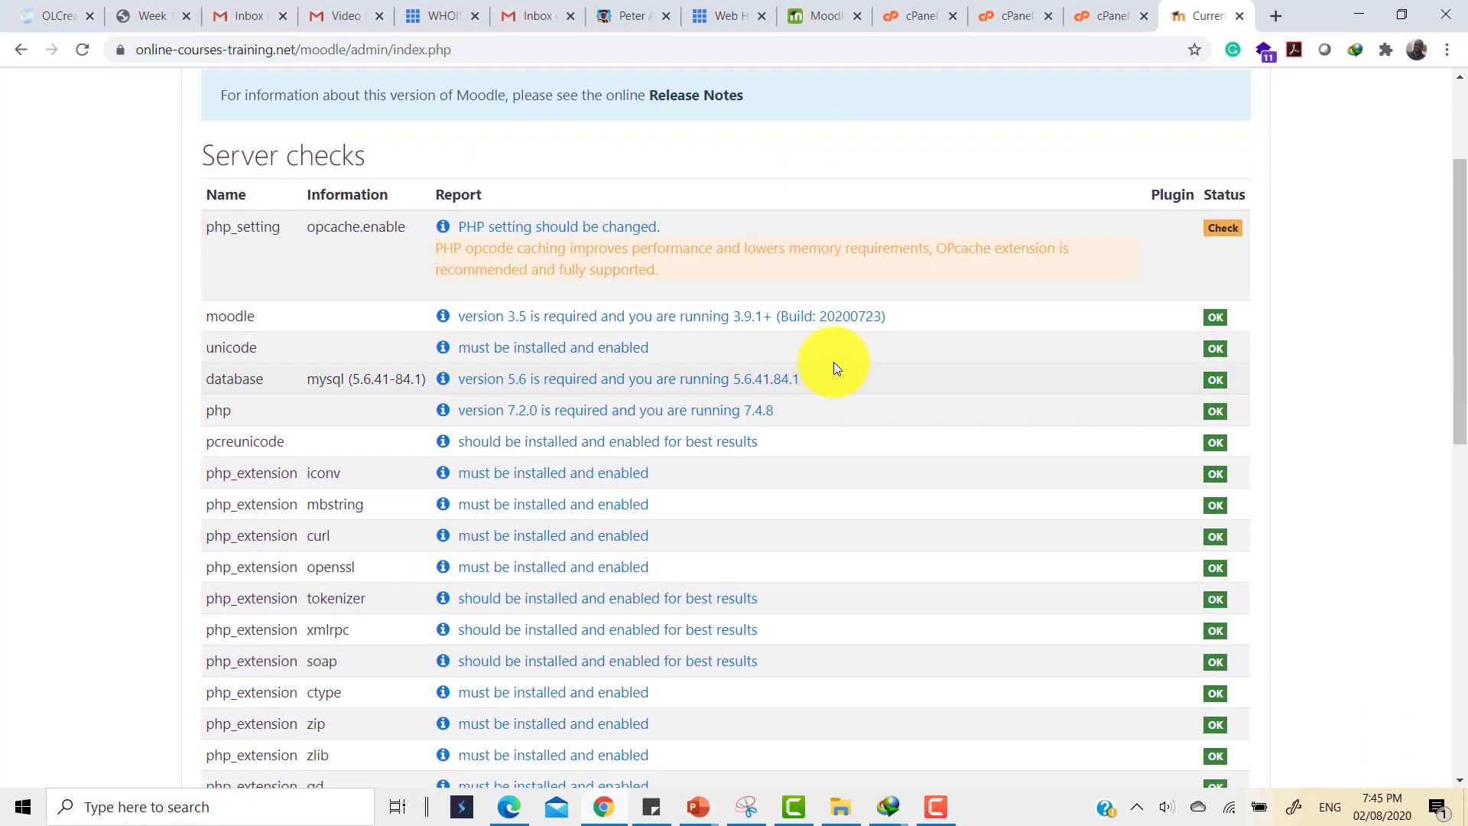
pyautogui.scroll(-3, 825, 378)
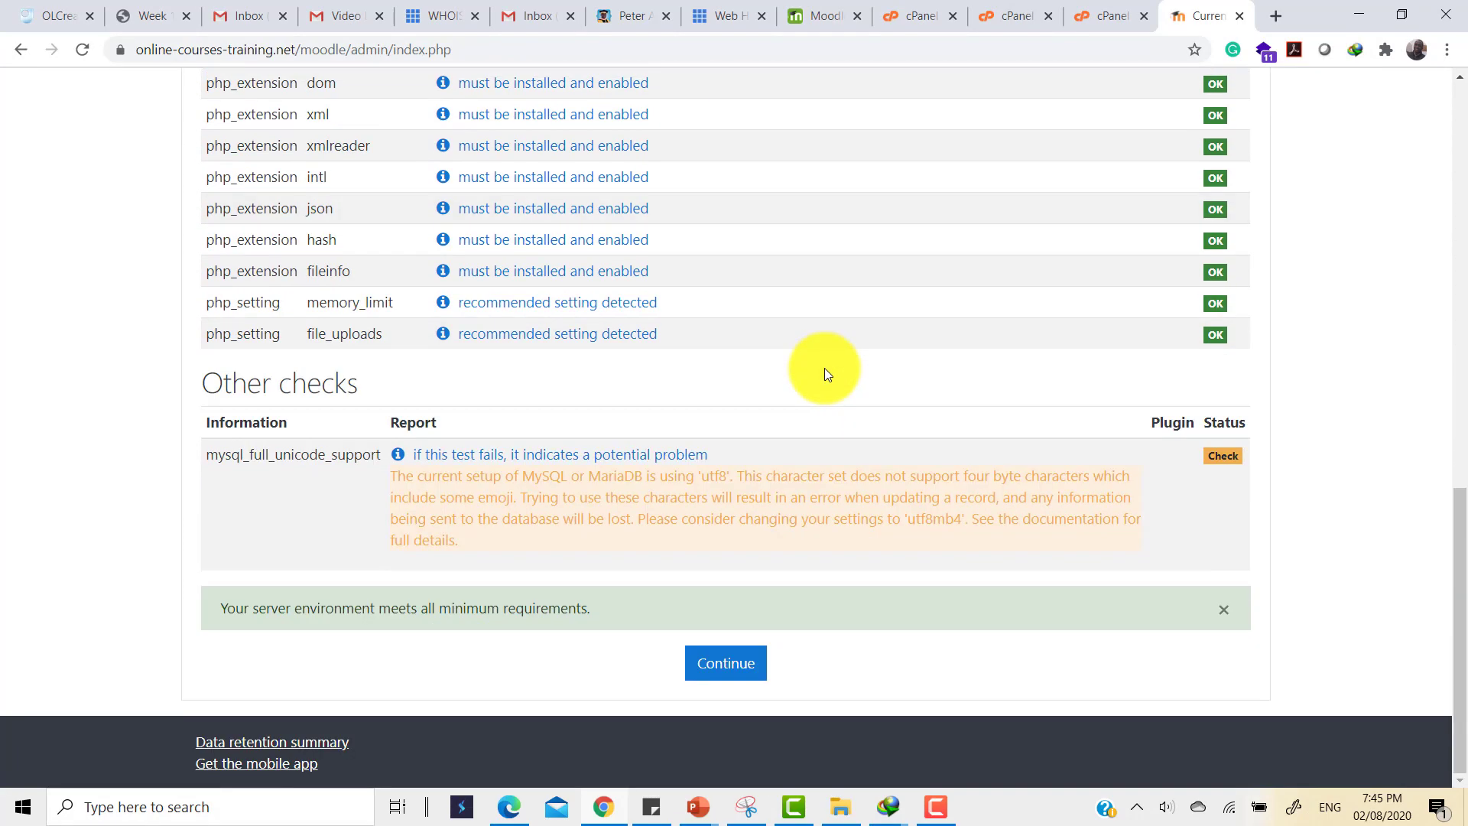
pyautogui.scroll(6, 826, 367)
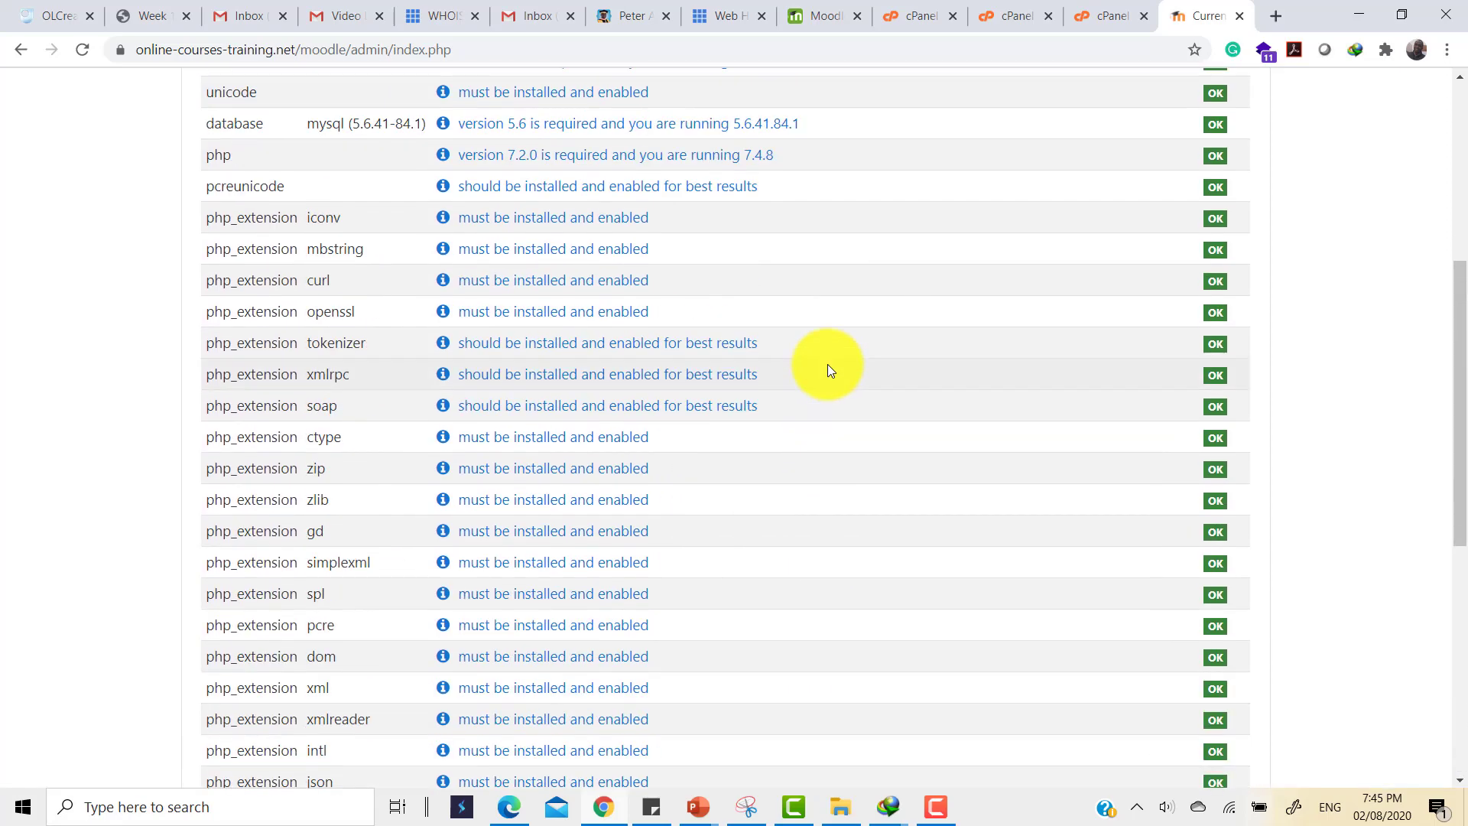
pyautogui.scroll(-1, 845, 283)
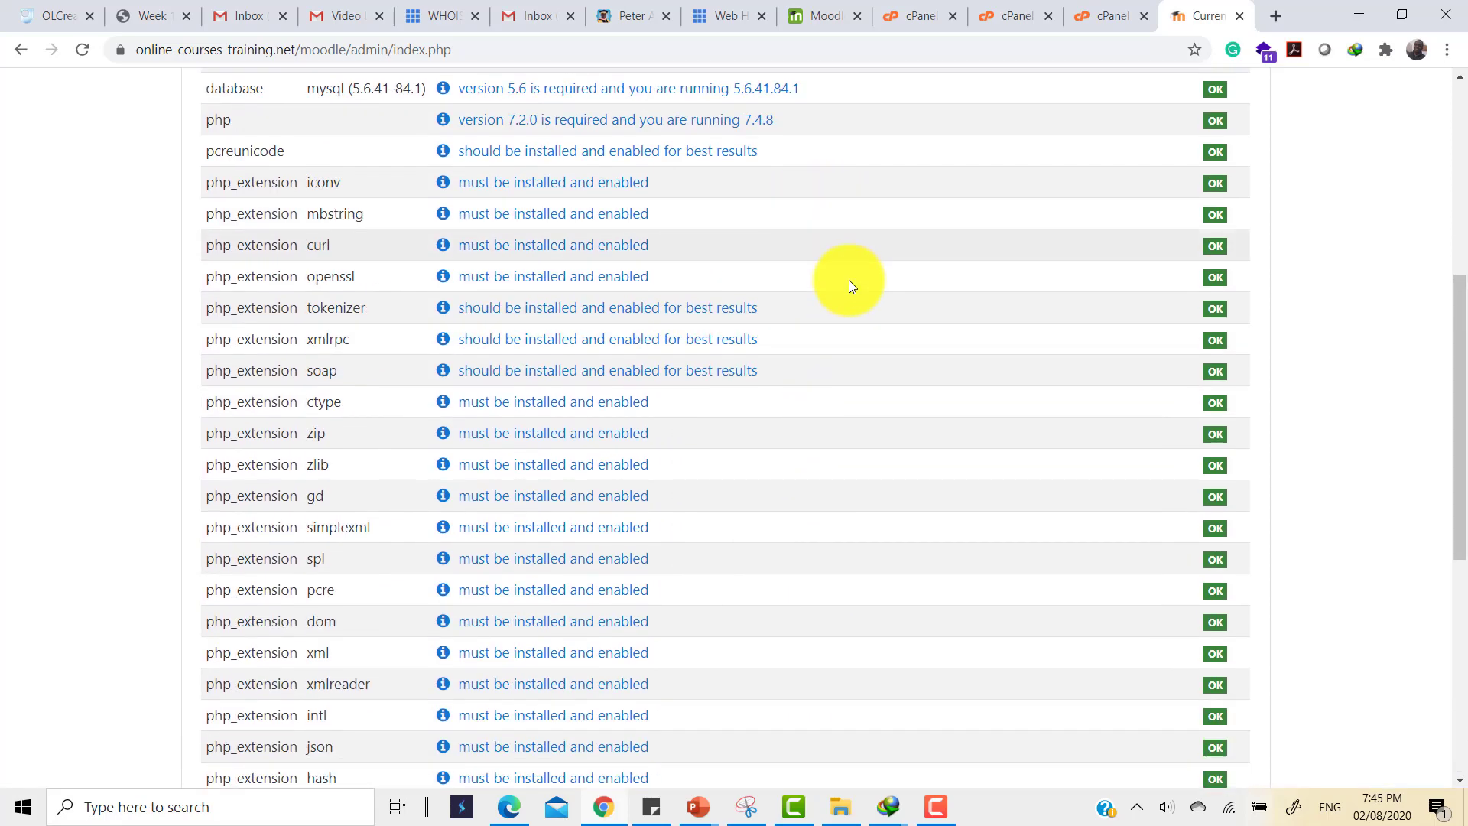
pyautogui.scroll(-5, 860, 290)
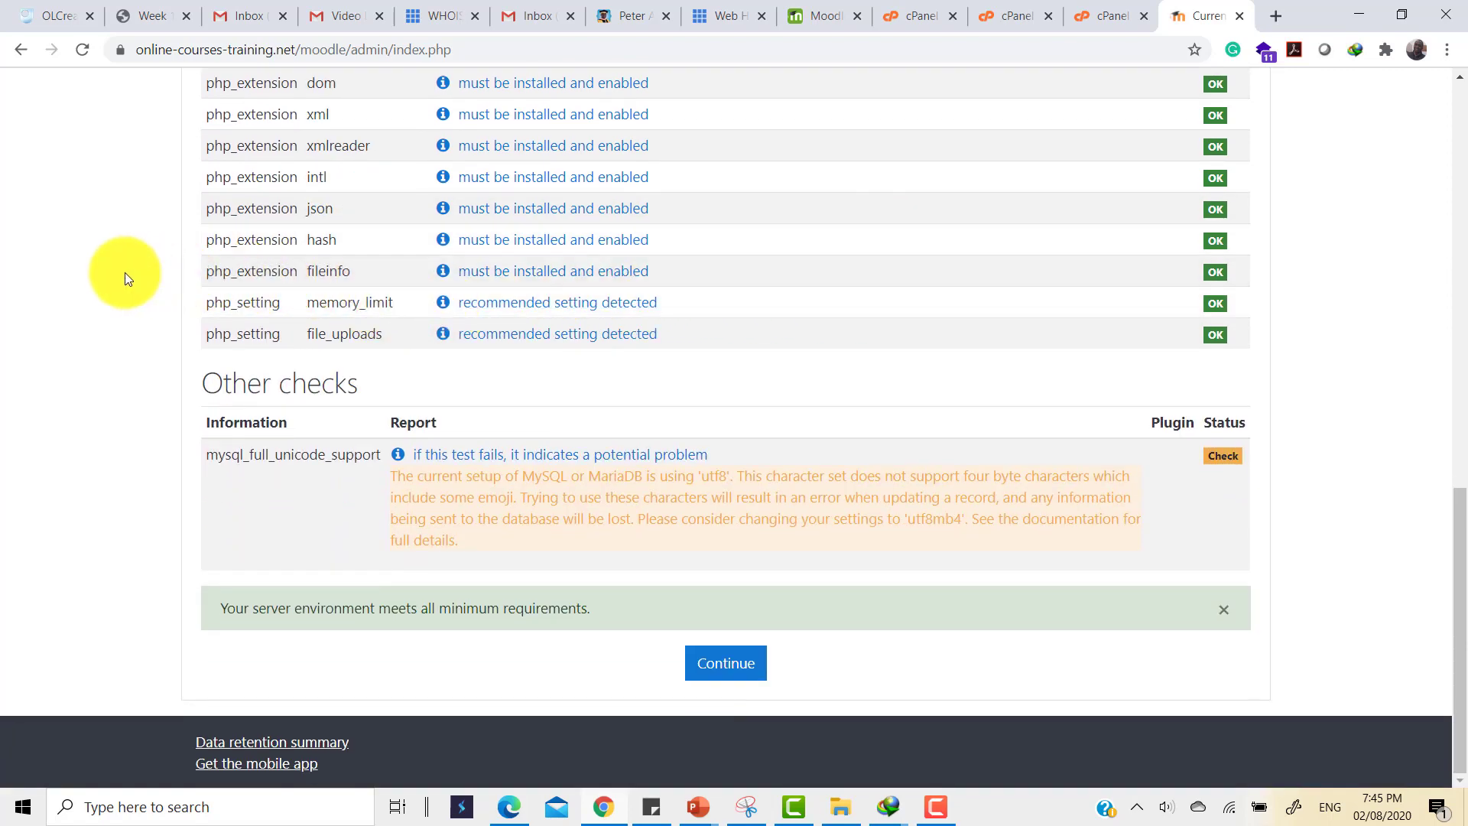
pyautogui.click(729, 679)
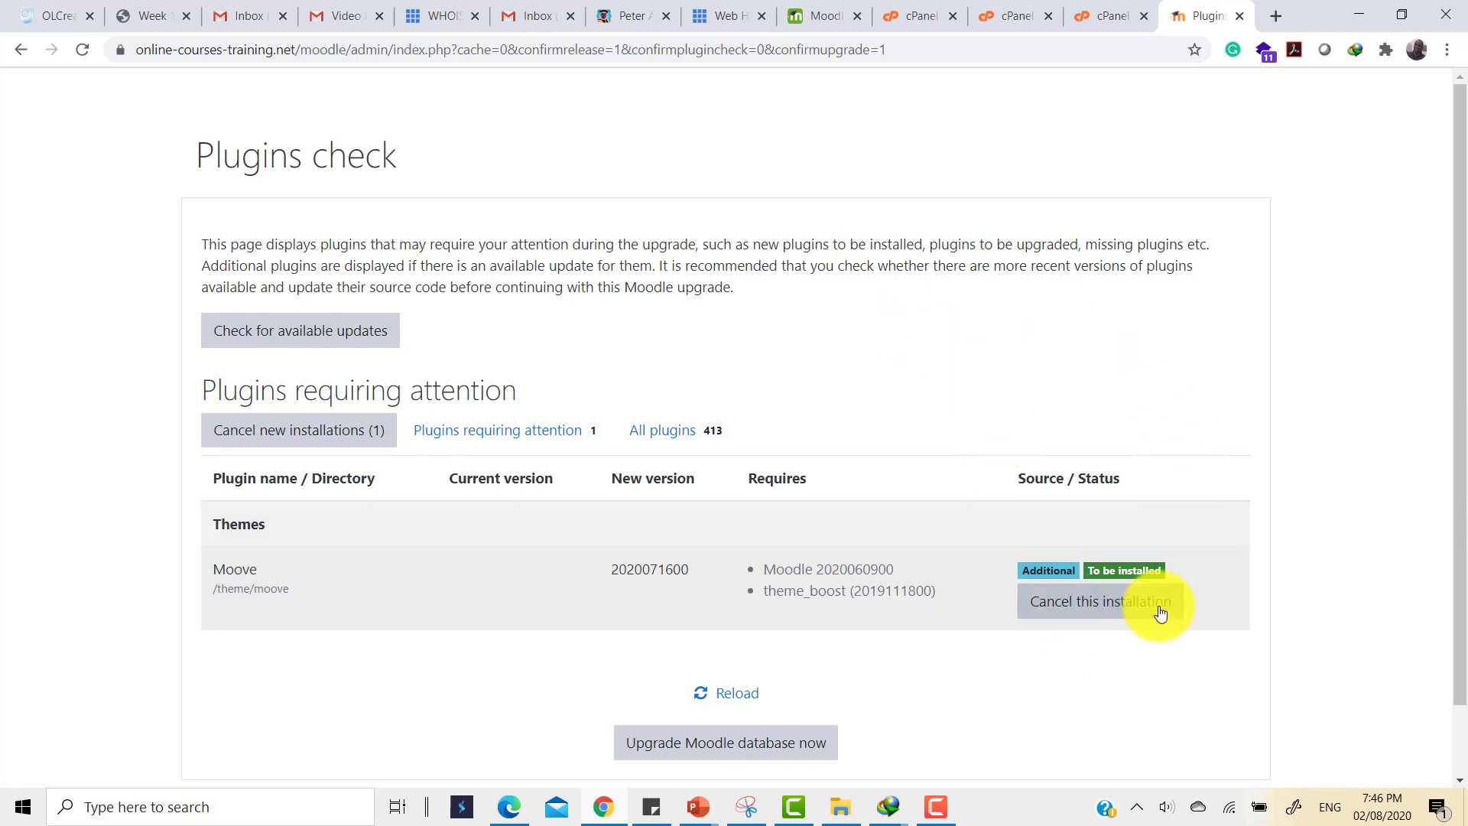
# - Upgrade the Moodle database to install the Moove theme plugin, and continue to its new settings
pyautogui.scroll(-1, 862, 348)
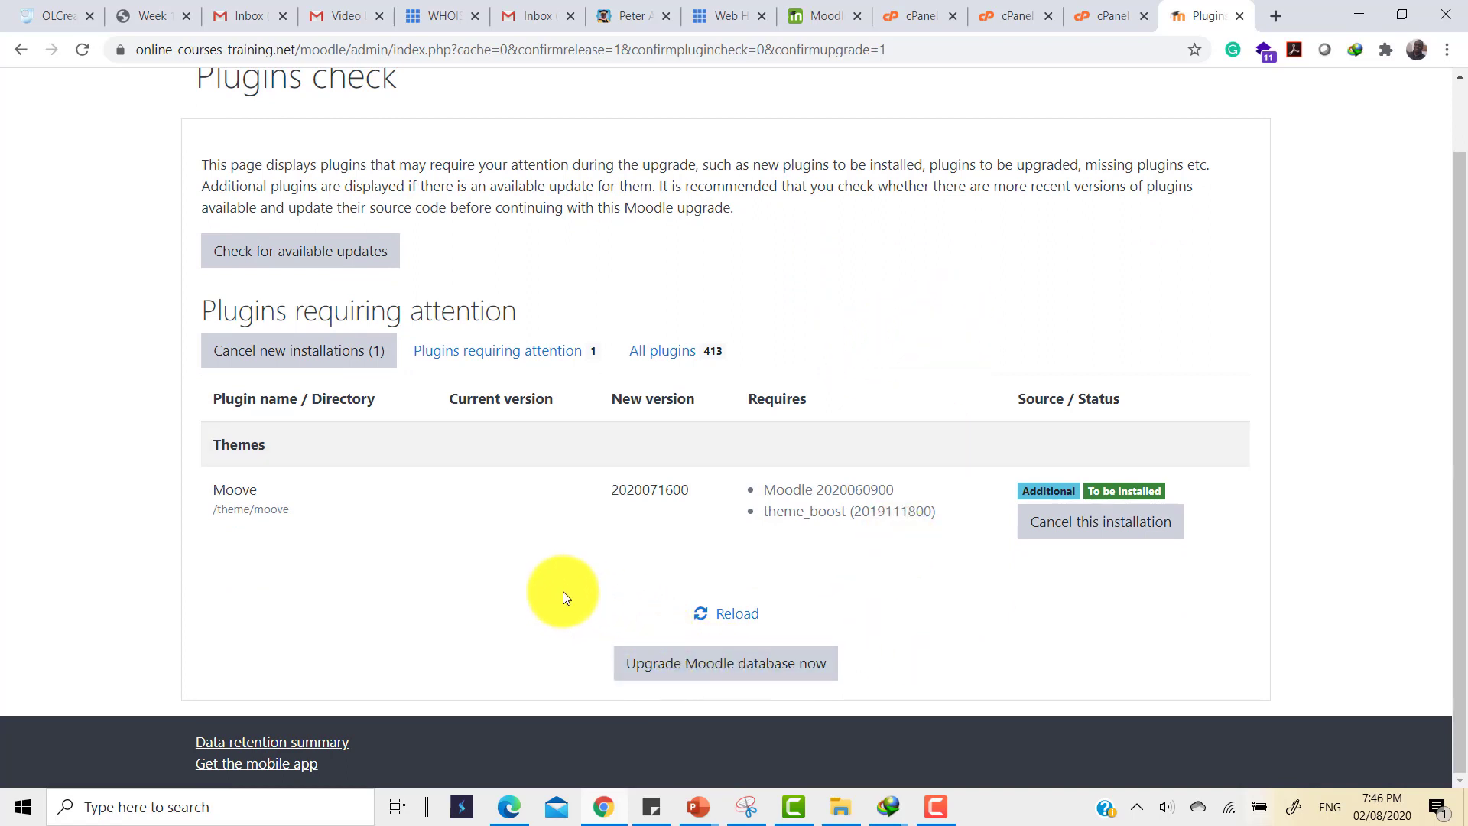
pyautogui.click(749, 664)
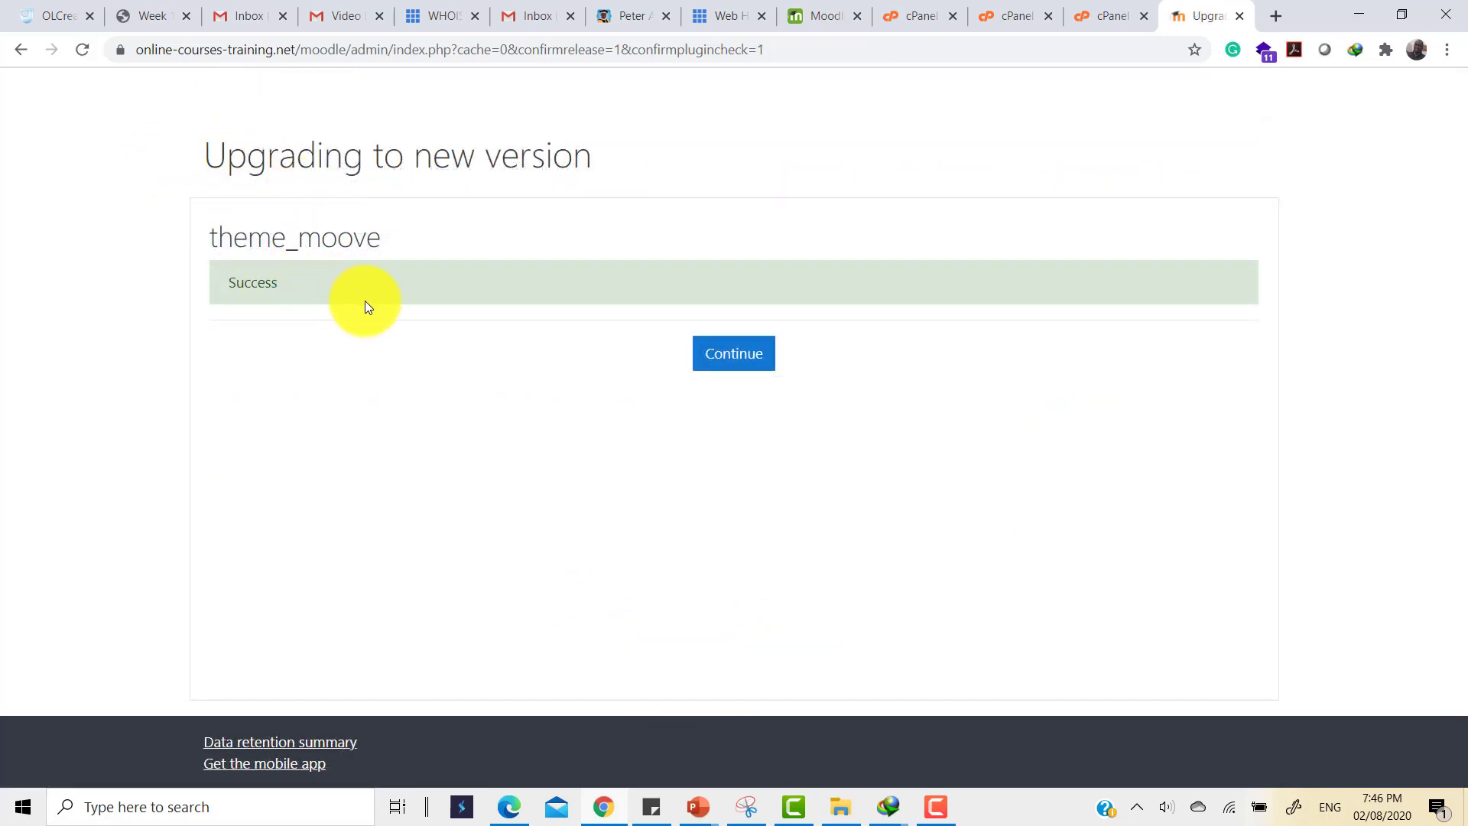
pyautogui.click(747, 361)
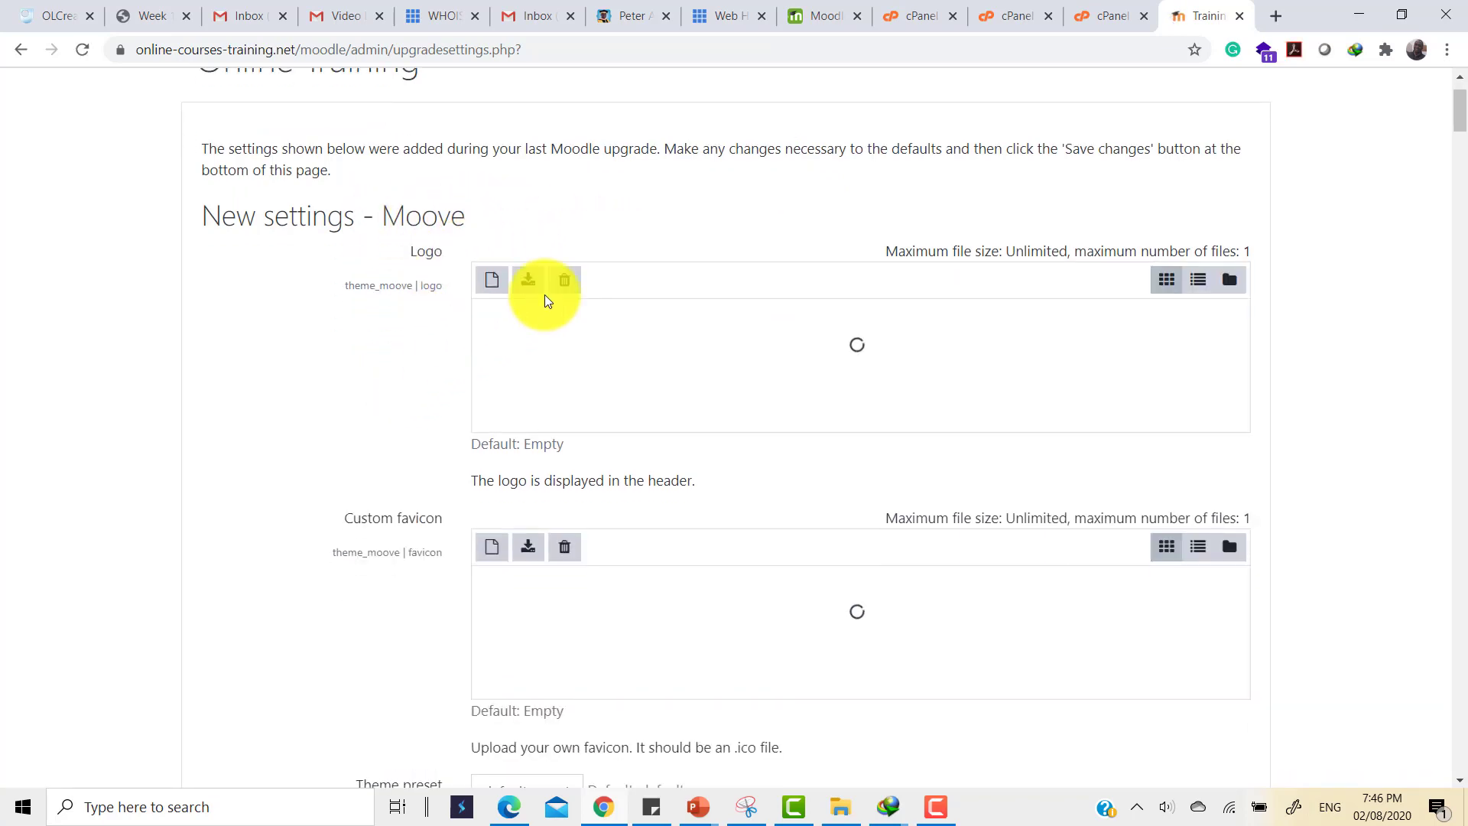
# - Look through the new Moove theme settings and save them with their default values
pyautogui.scroll(-3, 613, 445)
pyautogui.scroll(-12, 612, 446)
pyautogui.scroll(-15, 616, 447)
pyautogui.moveTo(1465, 267); pyautogui.dragTo(1463, 775)
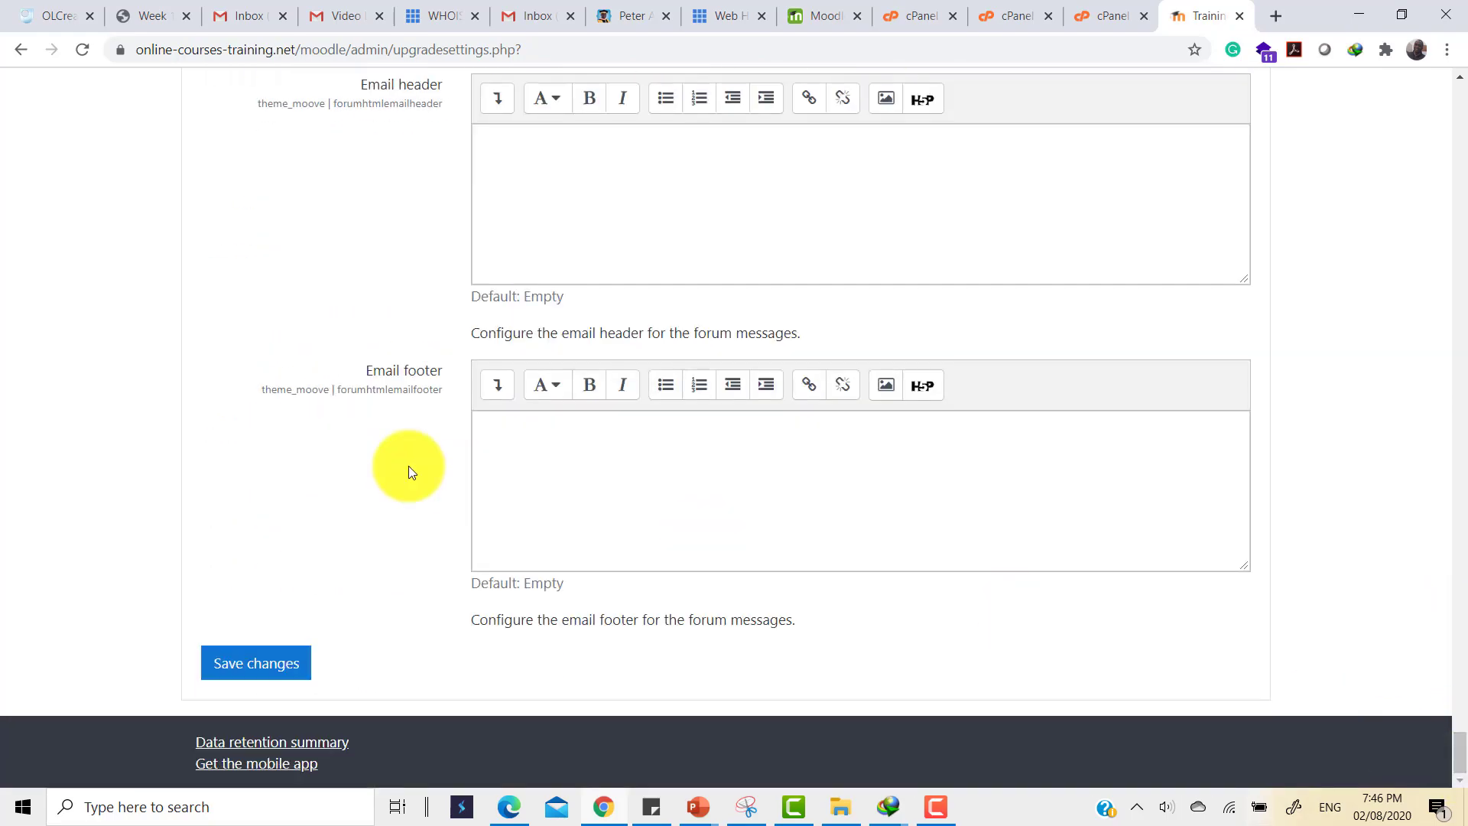
pyautogui.click(272, 672)
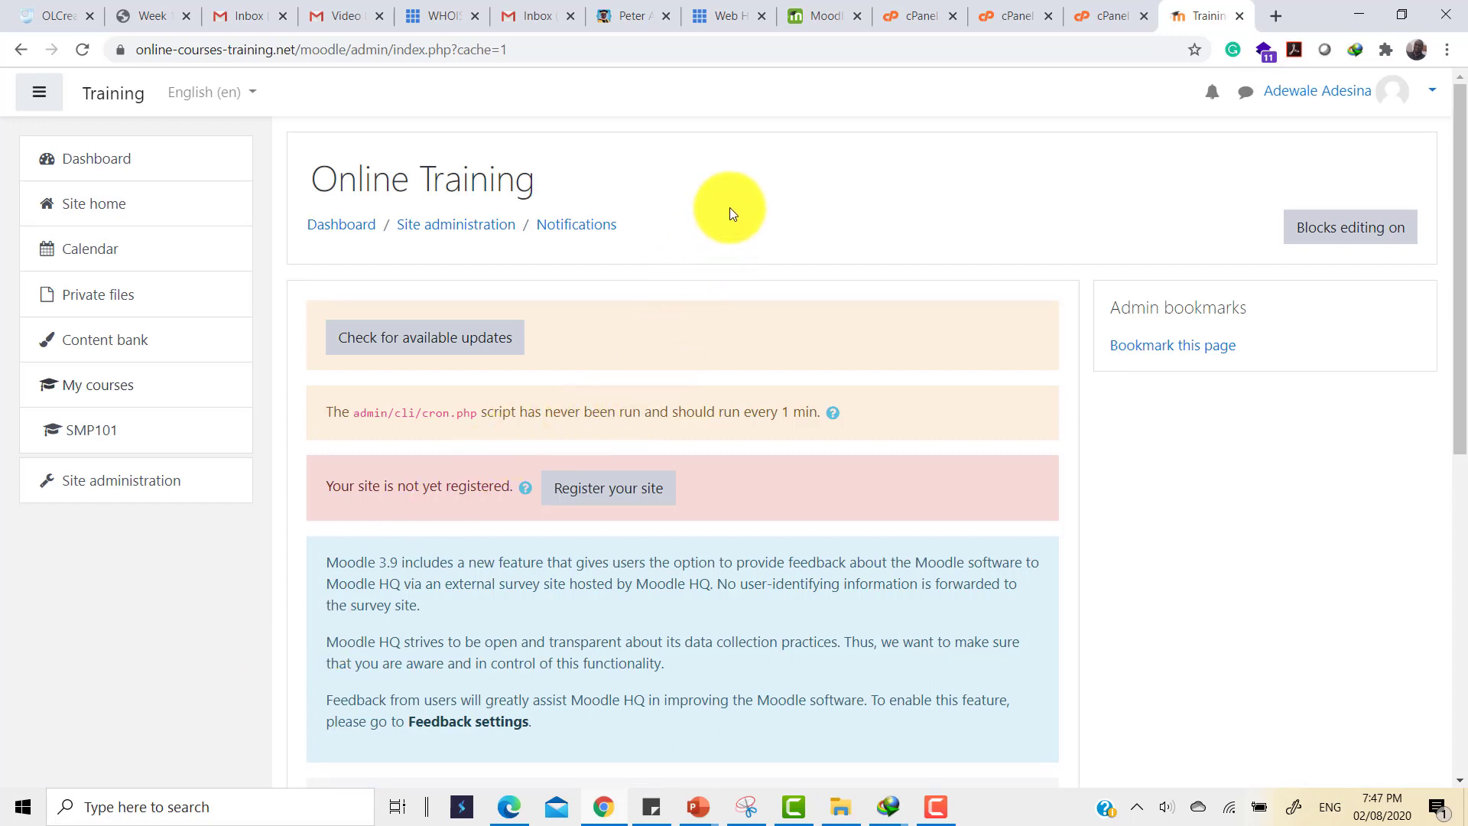
# - Open the Theme selector from the Appearance section of Site administration
pyautogui.scroll(-1, 729, 213)
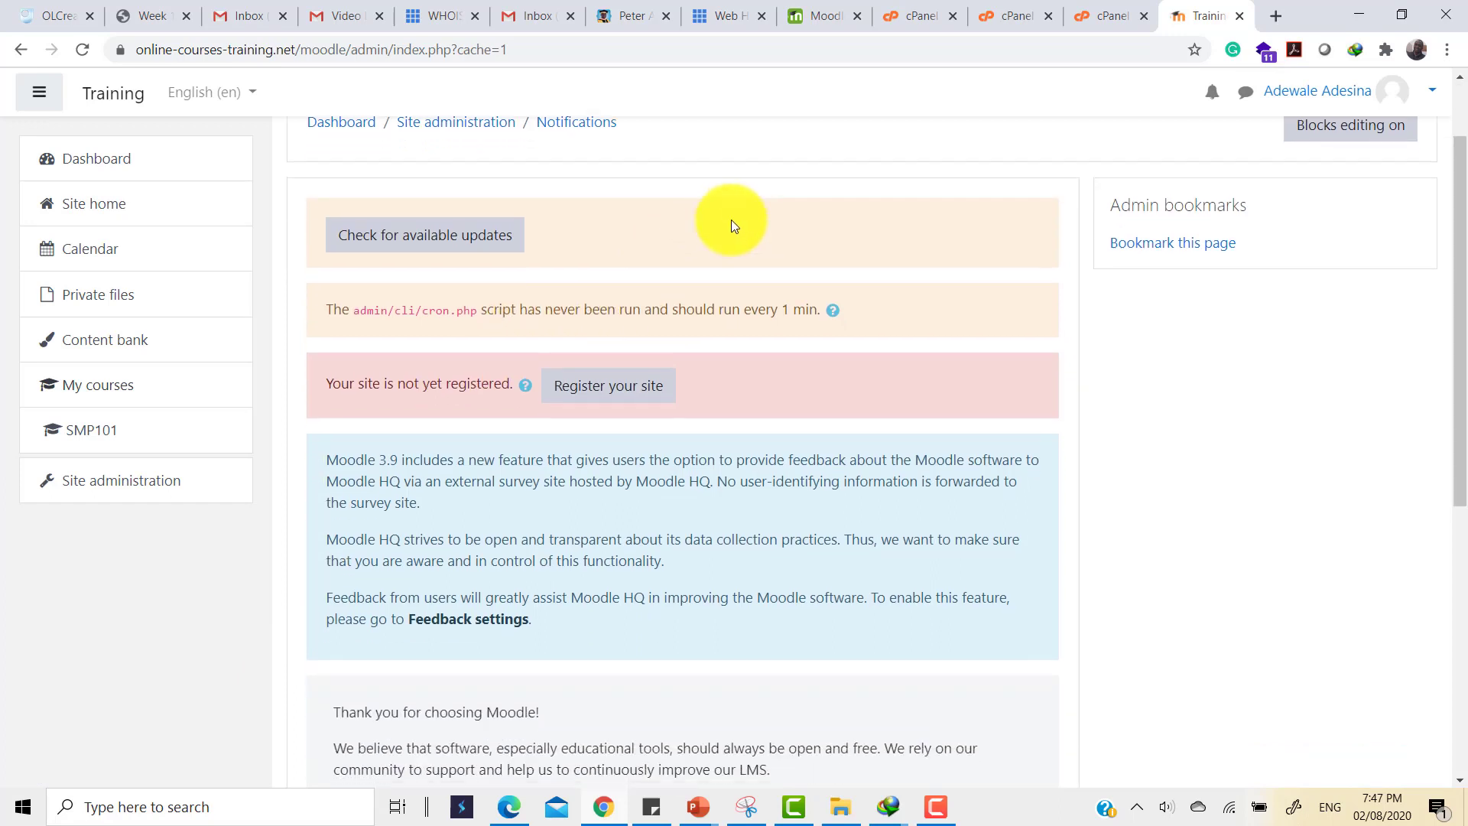
pyautogui.scroll(-4, 747, 275)
pyautogui.scroll(5, 747, 263)
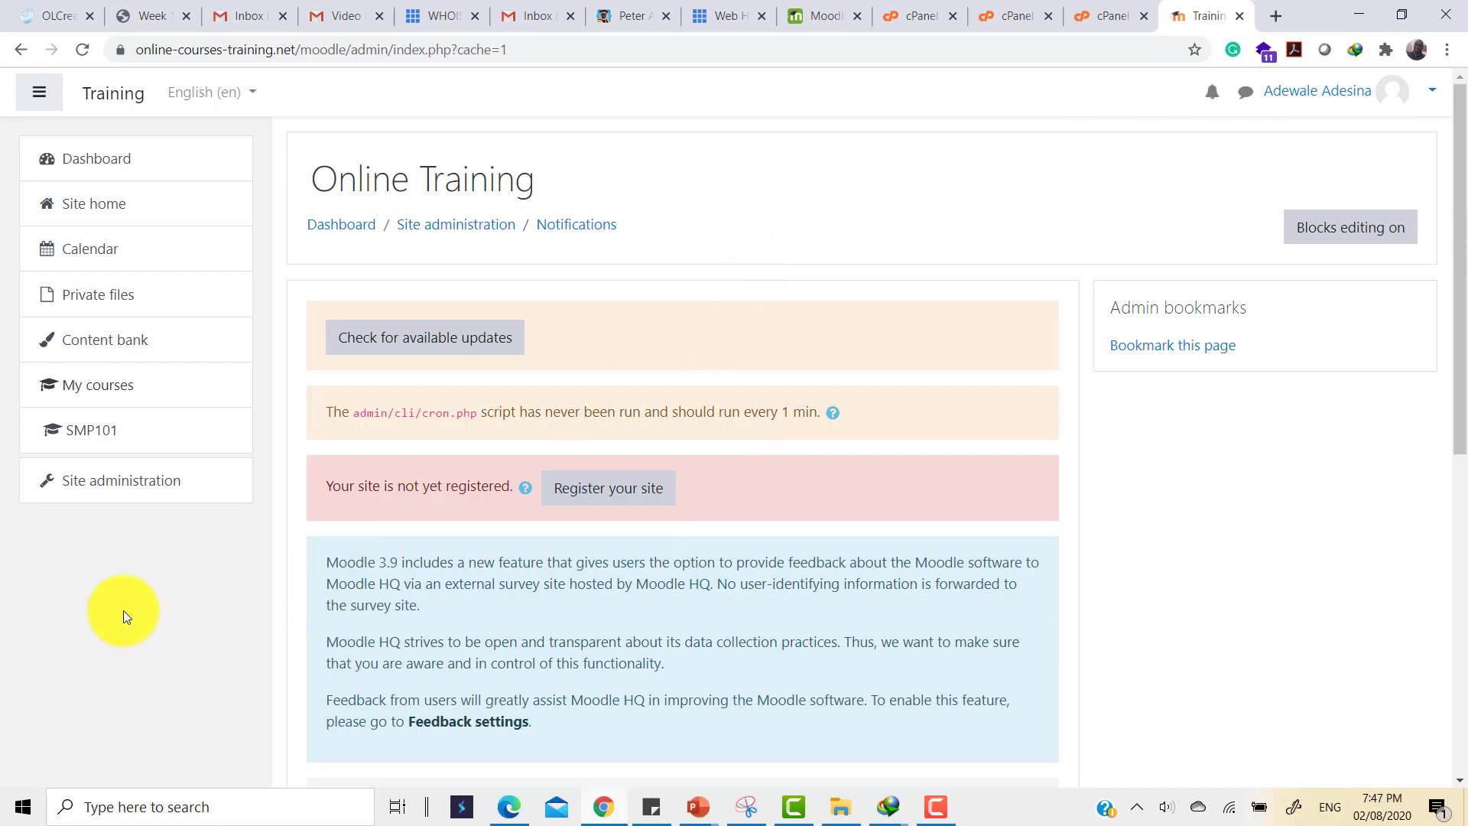
pyautogui.click(89, 485)
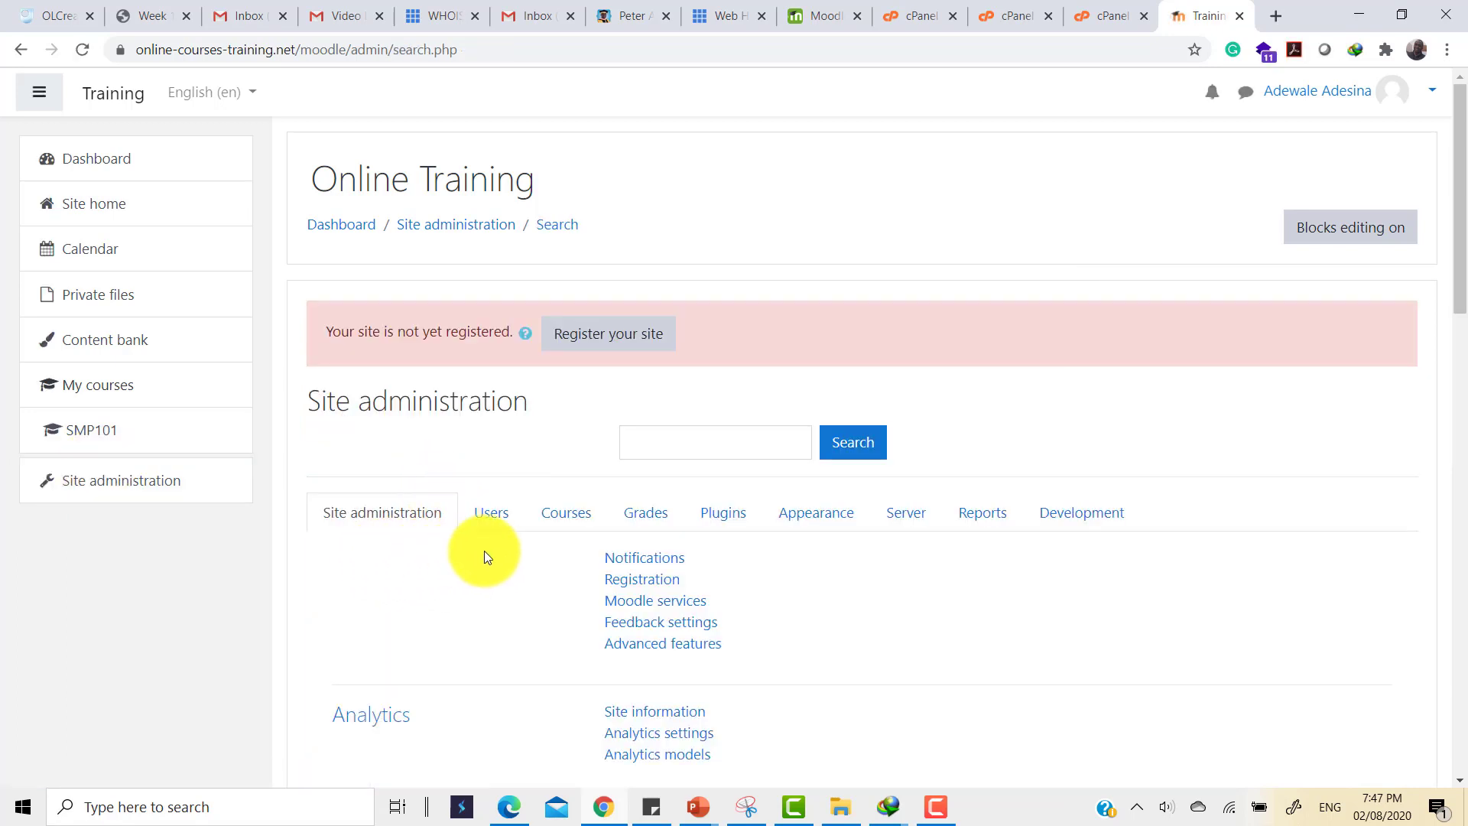
pyautogui.scroll(-3, 957, 684)
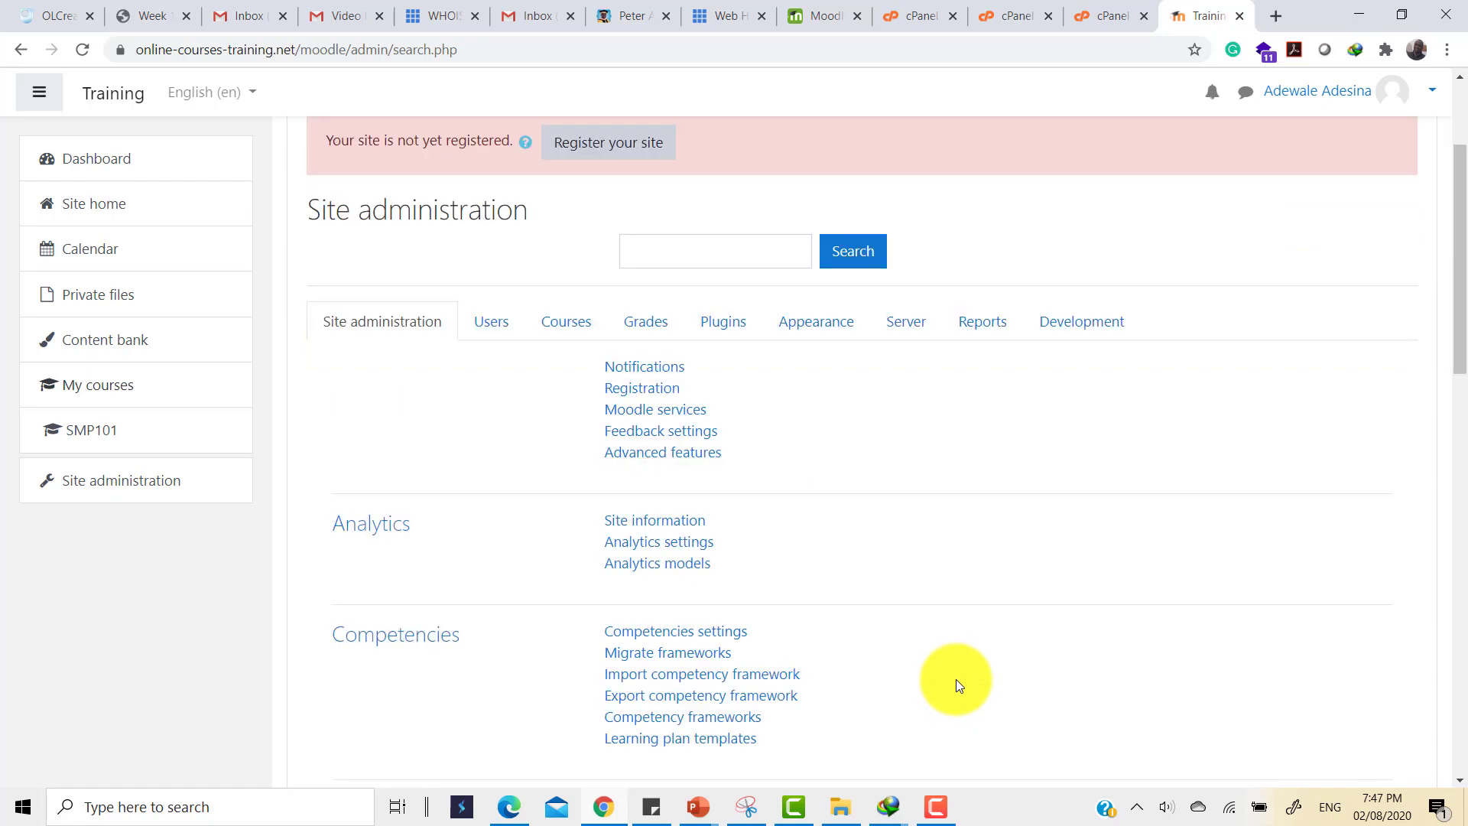
pyautogui.click(819, 323)
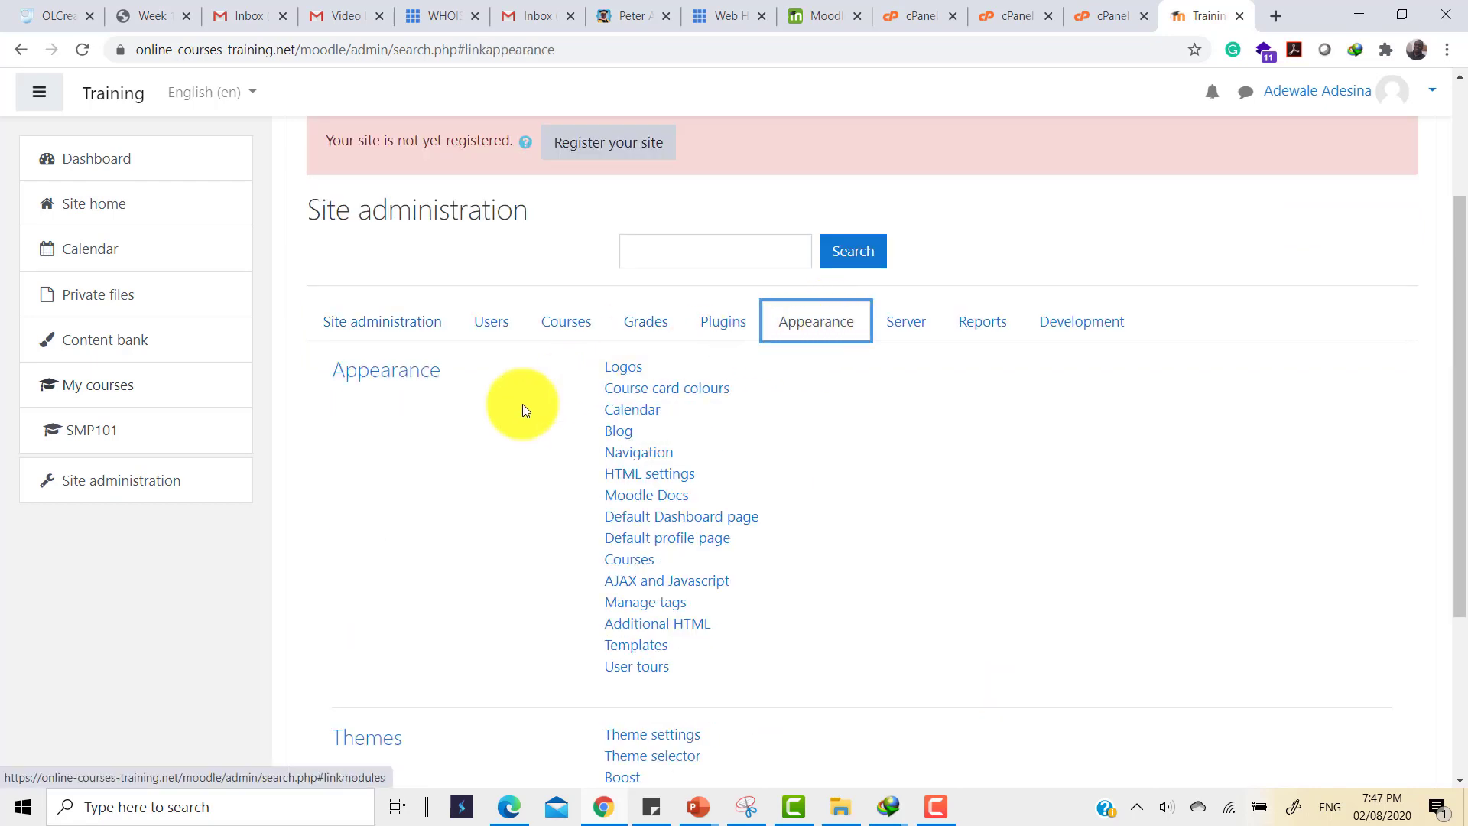
pyautogui.scroll(-3, 448, 470)
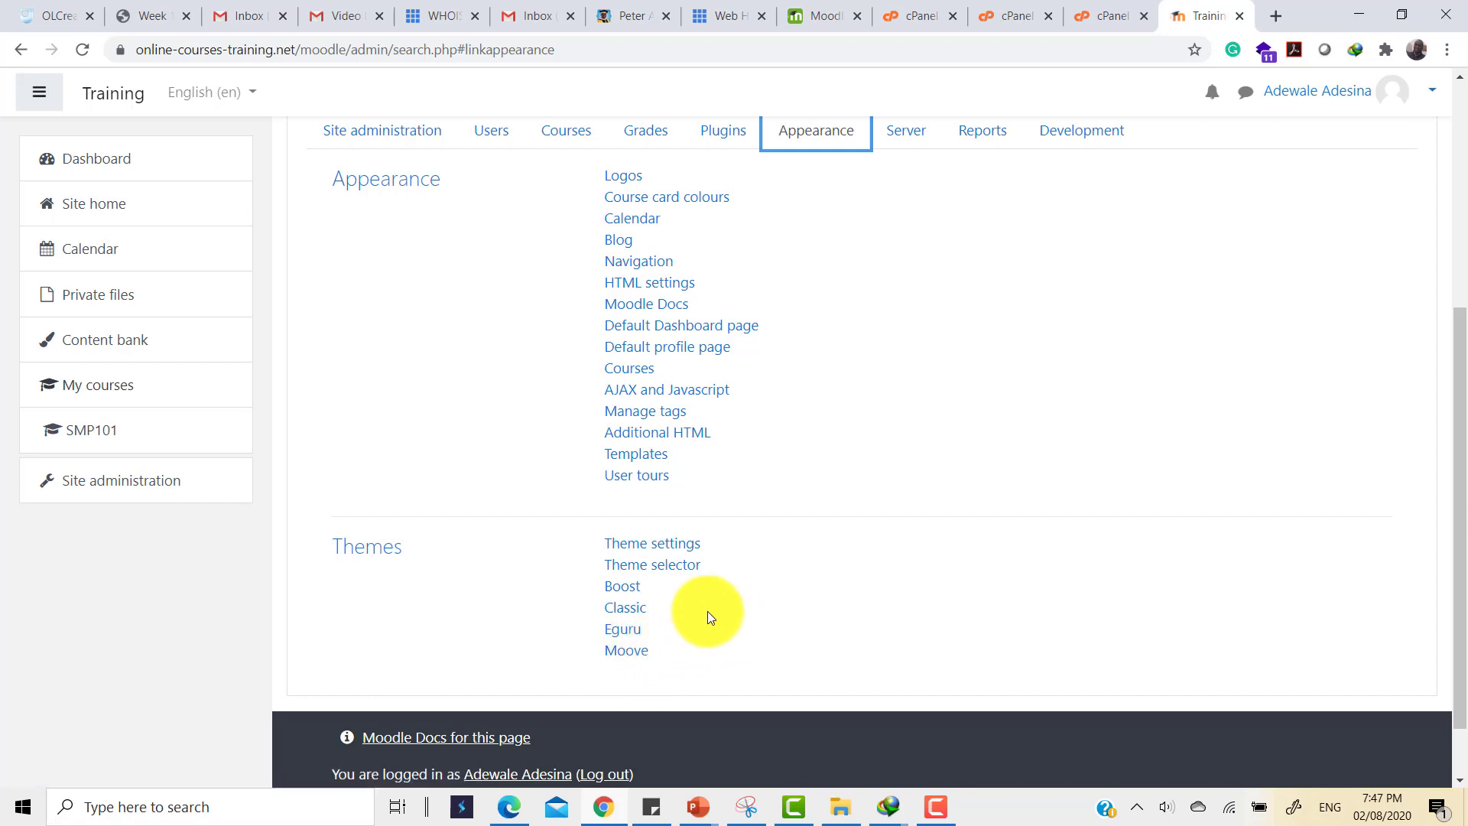
pyautogui.click(653, 572)
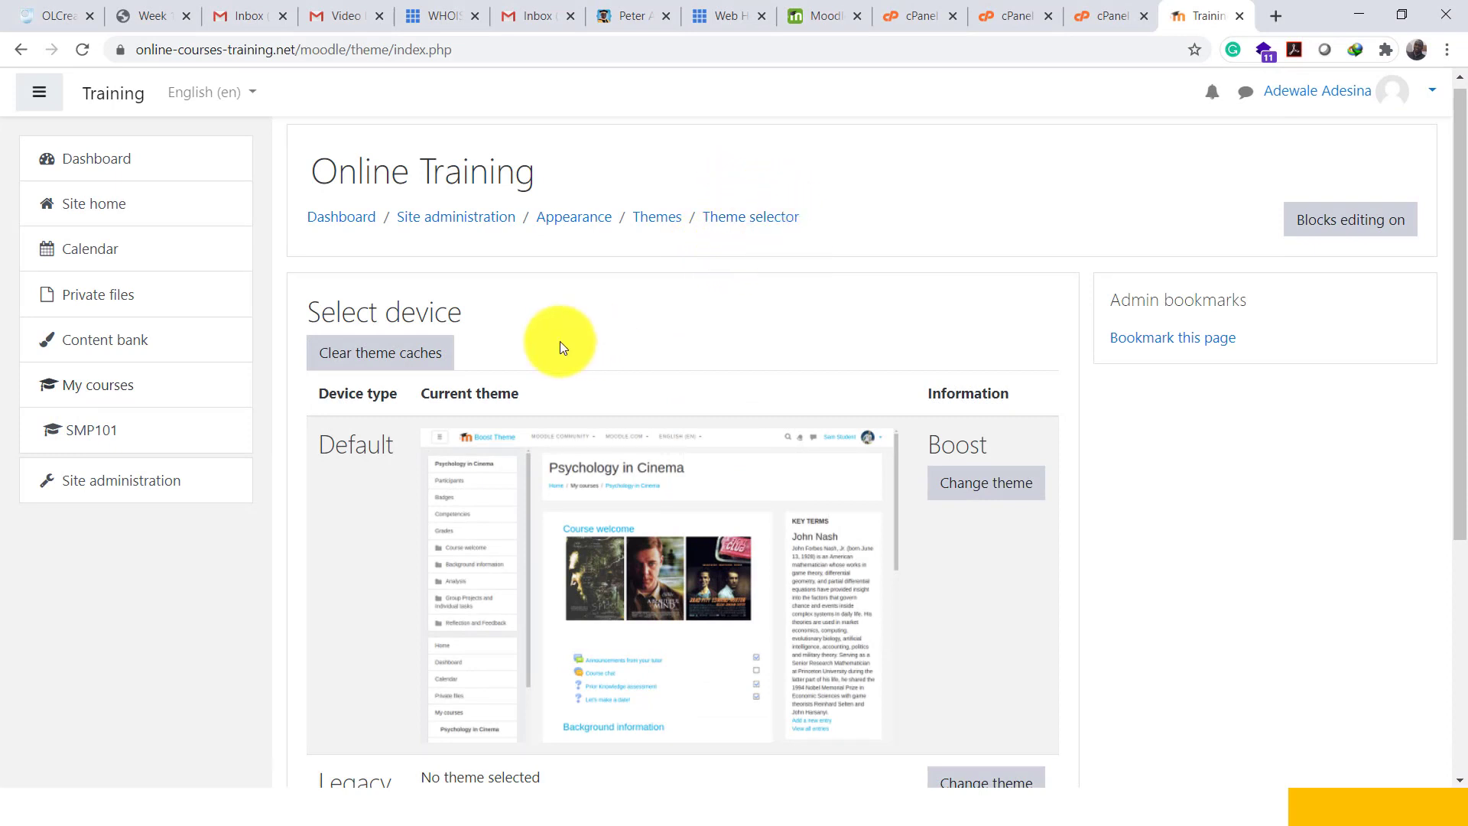
# - Clear the theme caches and change the default device's theme to Moove
pyautogui.click(380, 350)
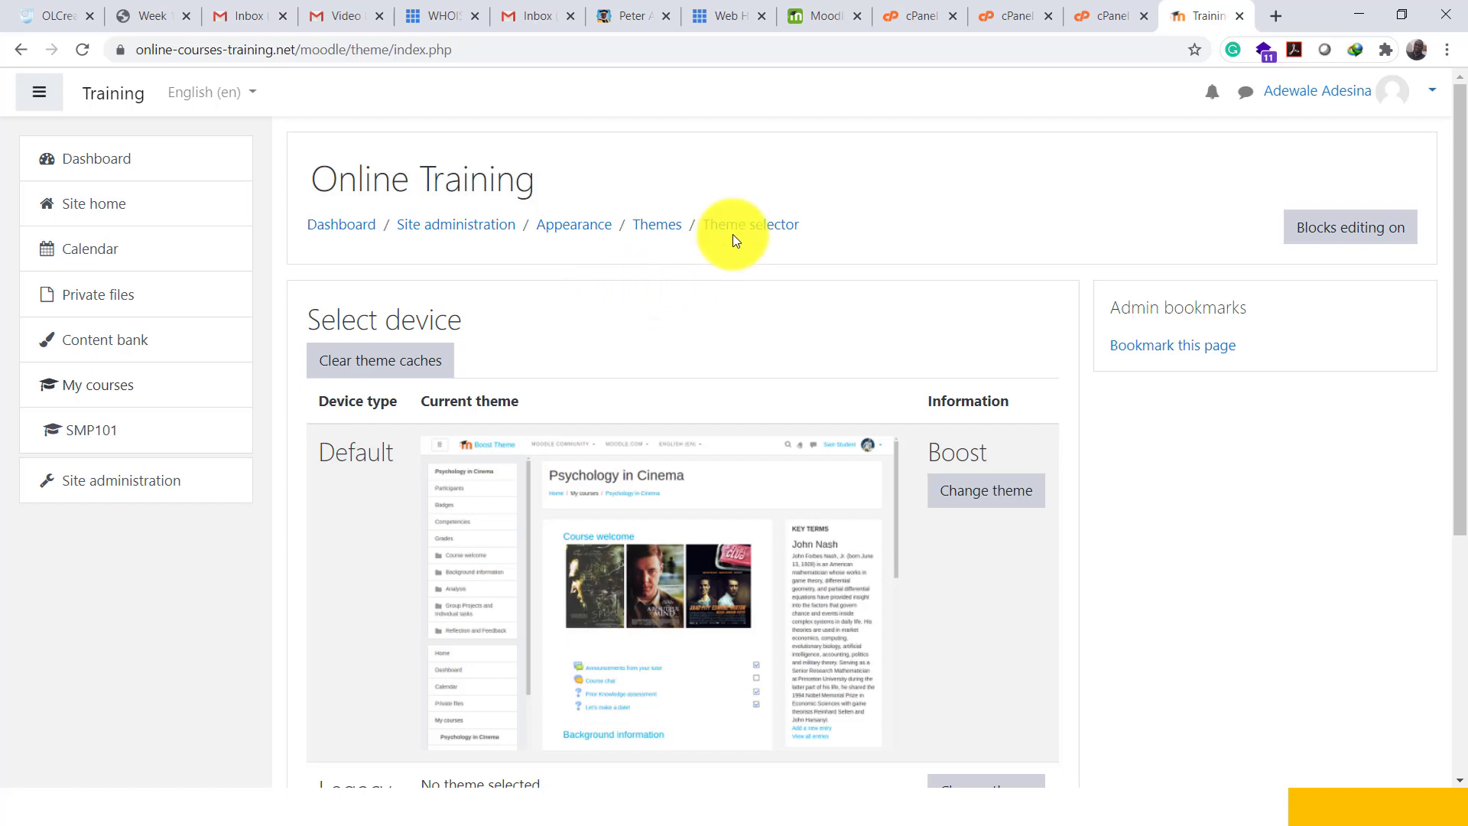
pyautogui.click(1049, 490)
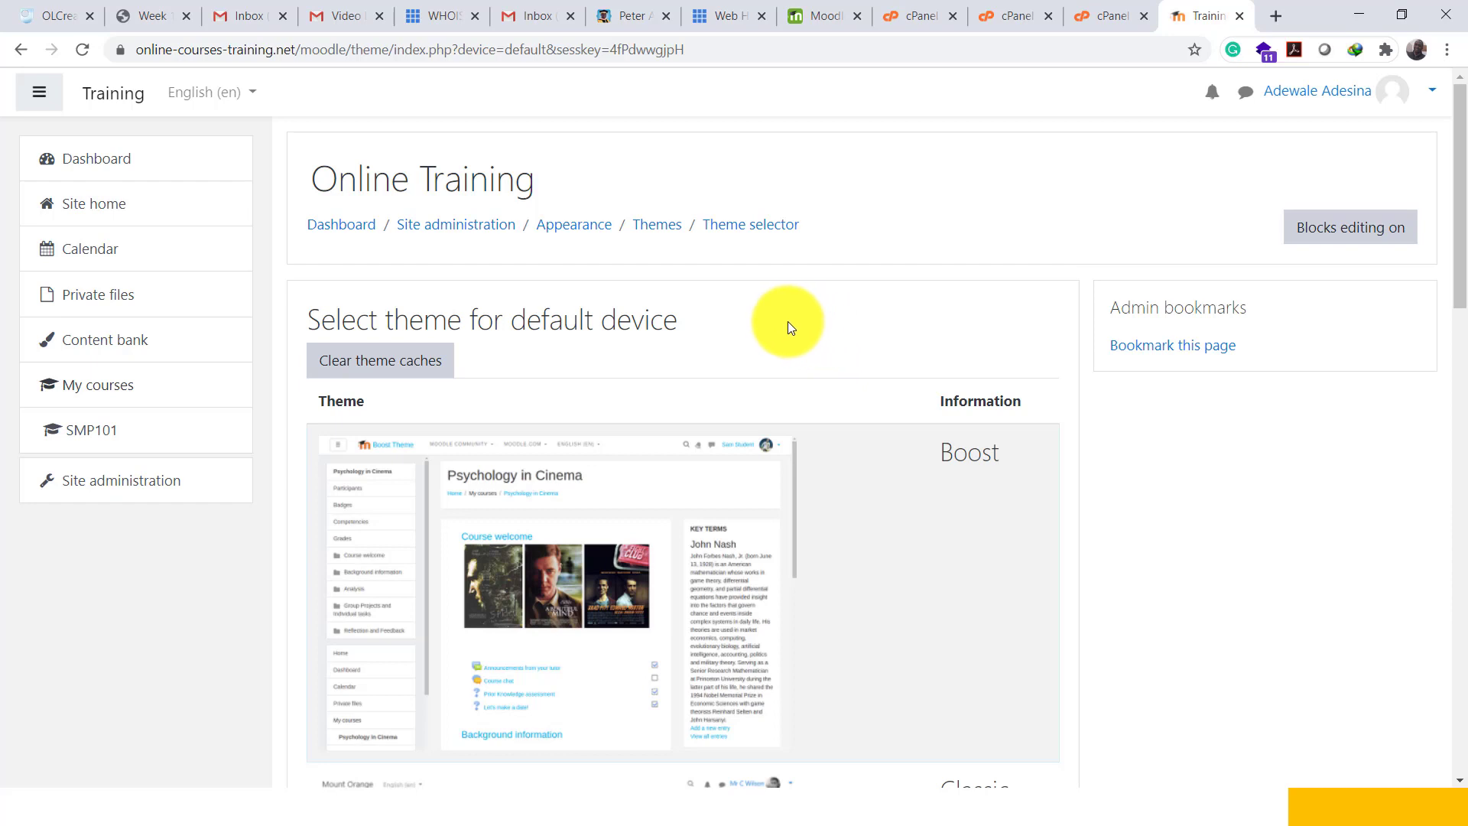
pyautogui.scroll(-4, 767, 341)
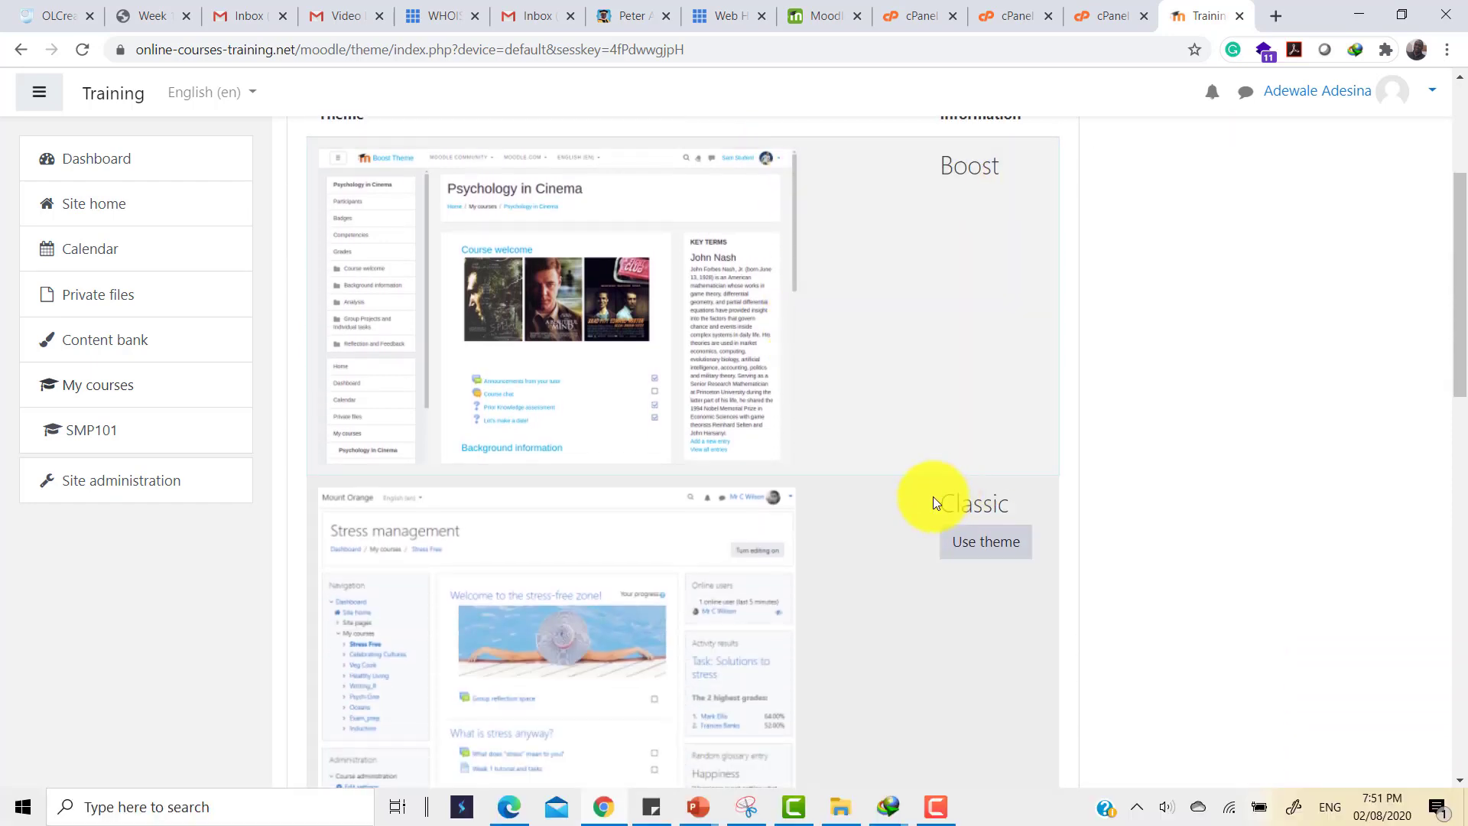
pyautogui.scroll(-6, 929, 497)
pyautogui.scroll(-6, 826, 517)
pyautogui.scroll(-3, 769, 520)
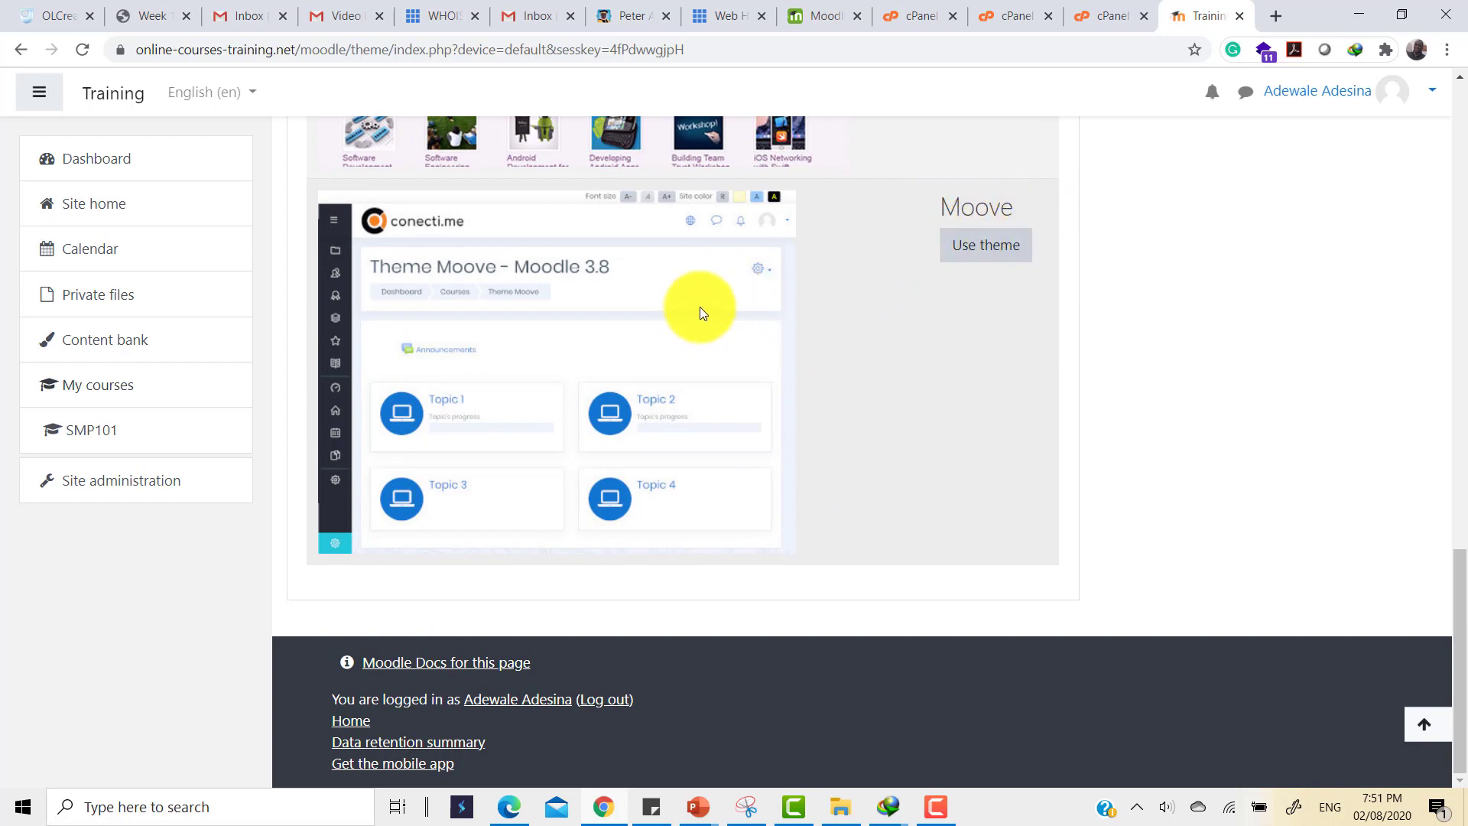
pyautogui.click(995, 257)
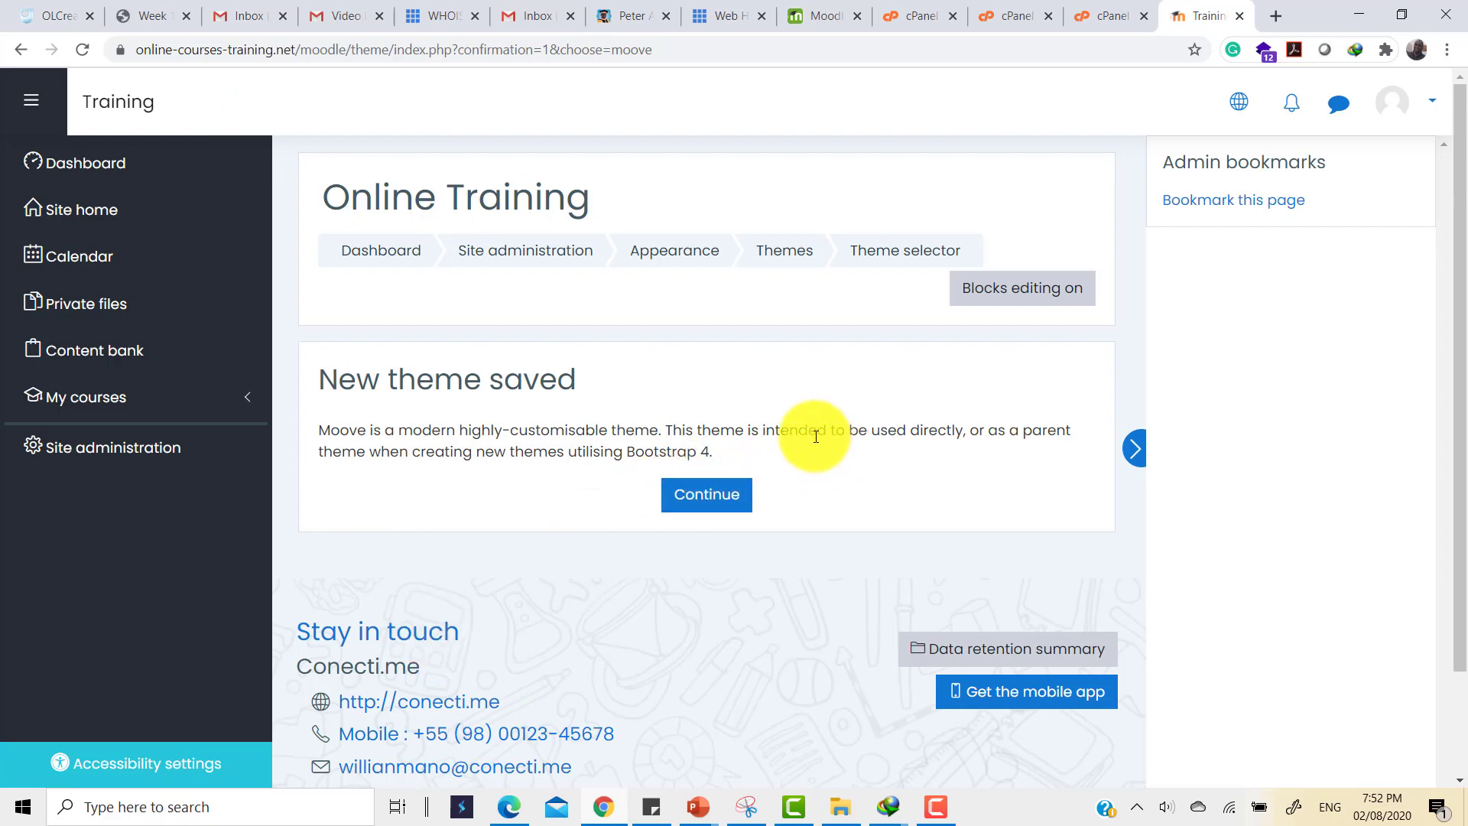
# - Open the Moove theme's settings from the Appearance section of Site administration
pyautogui.click(122, 466)
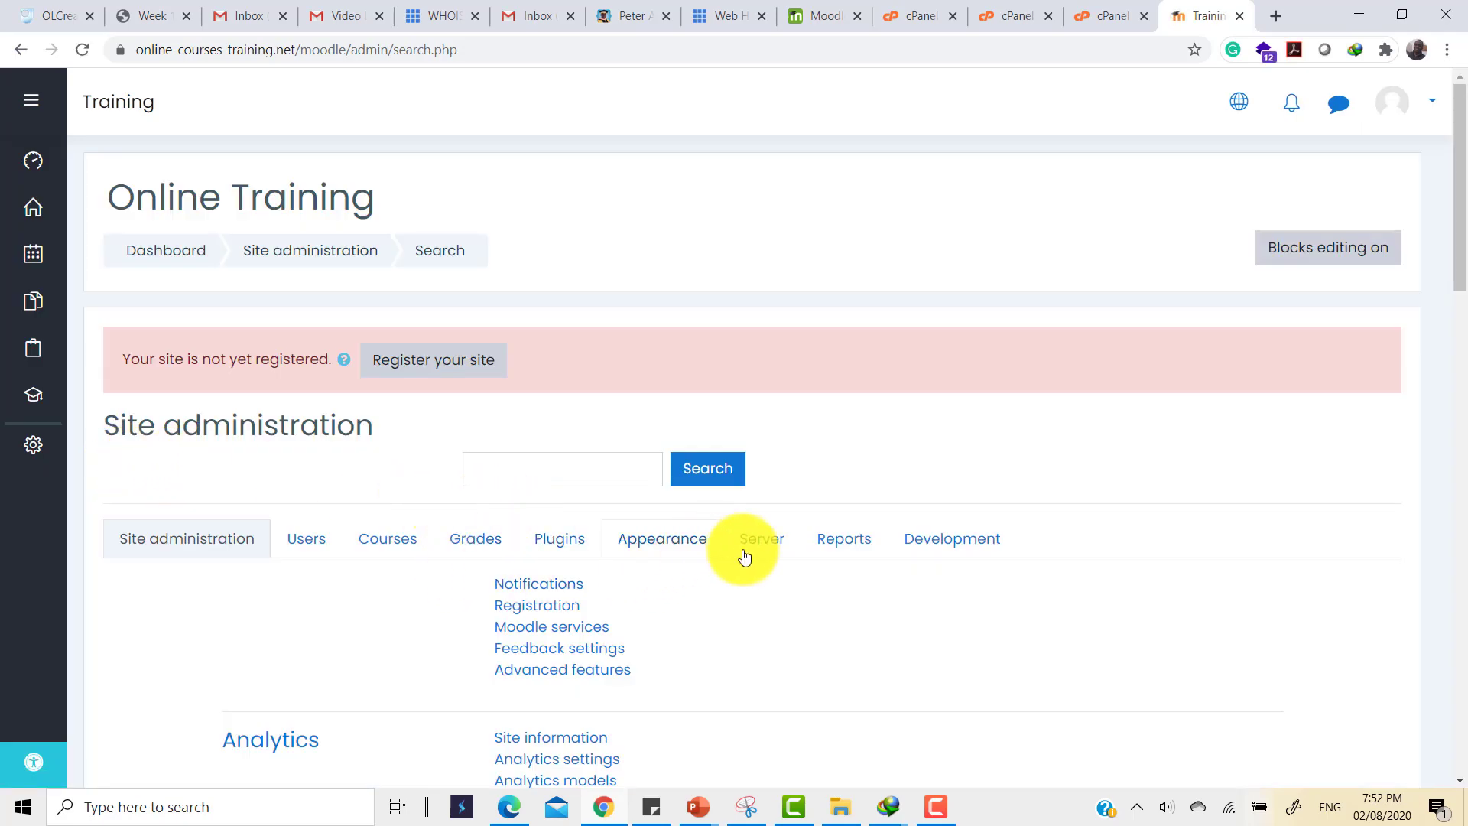
pyautogui.scroll(-3, 745, 558)
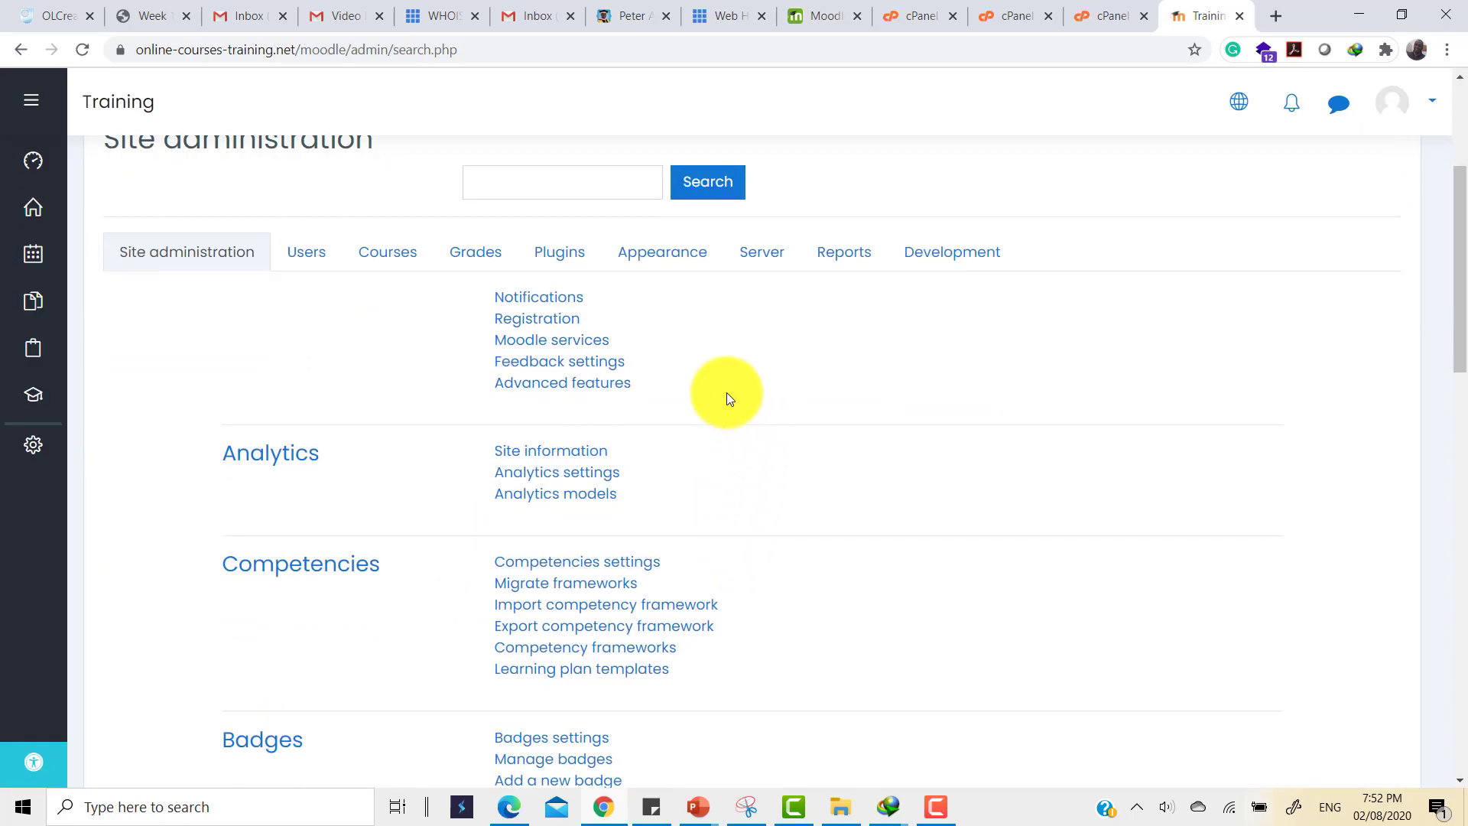
pyautogui.click(659, 254)
pyautogui.scroll(-3, 718, 429)
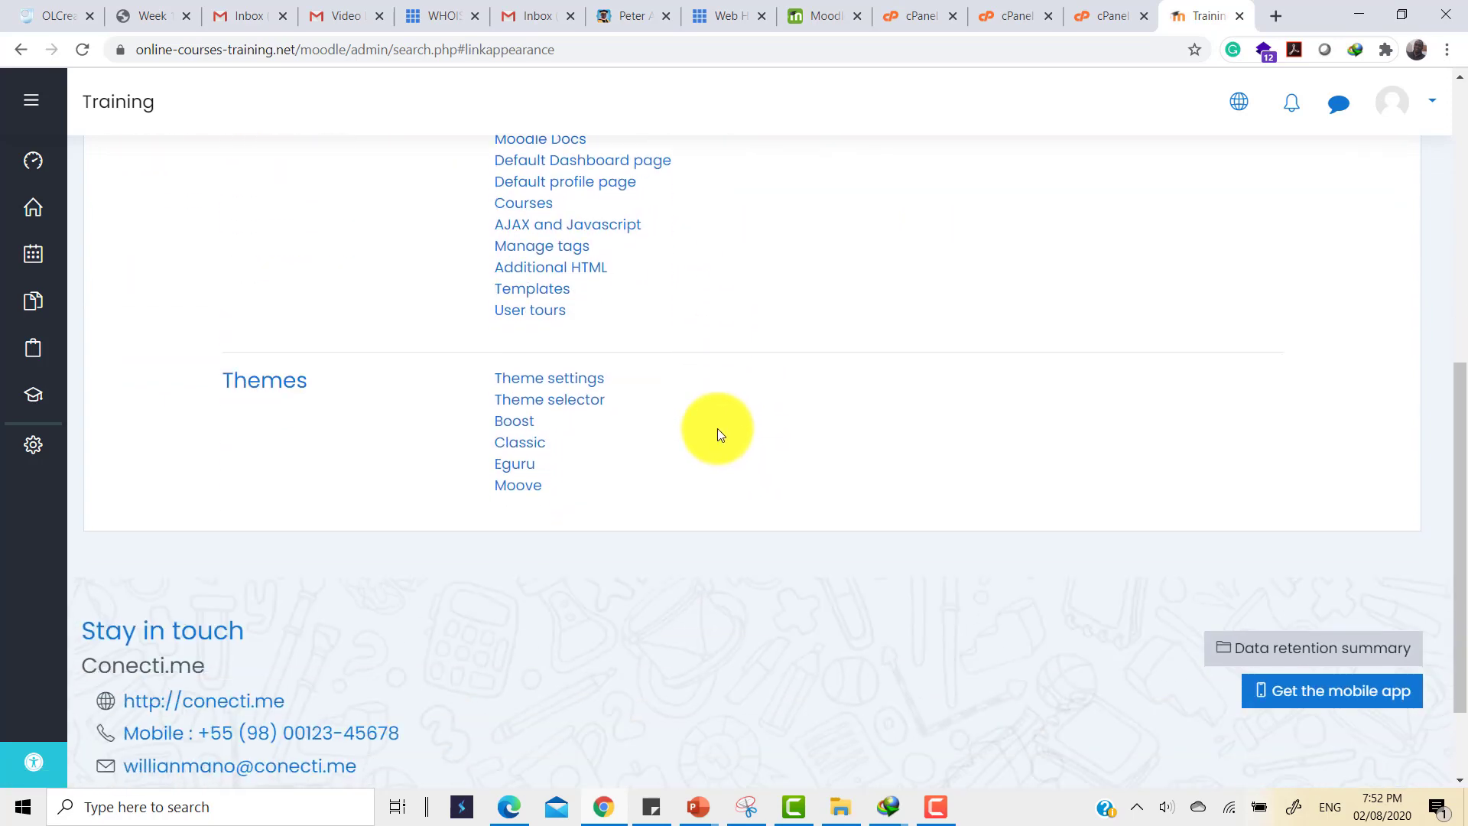
pyautogui.click(519, 490)
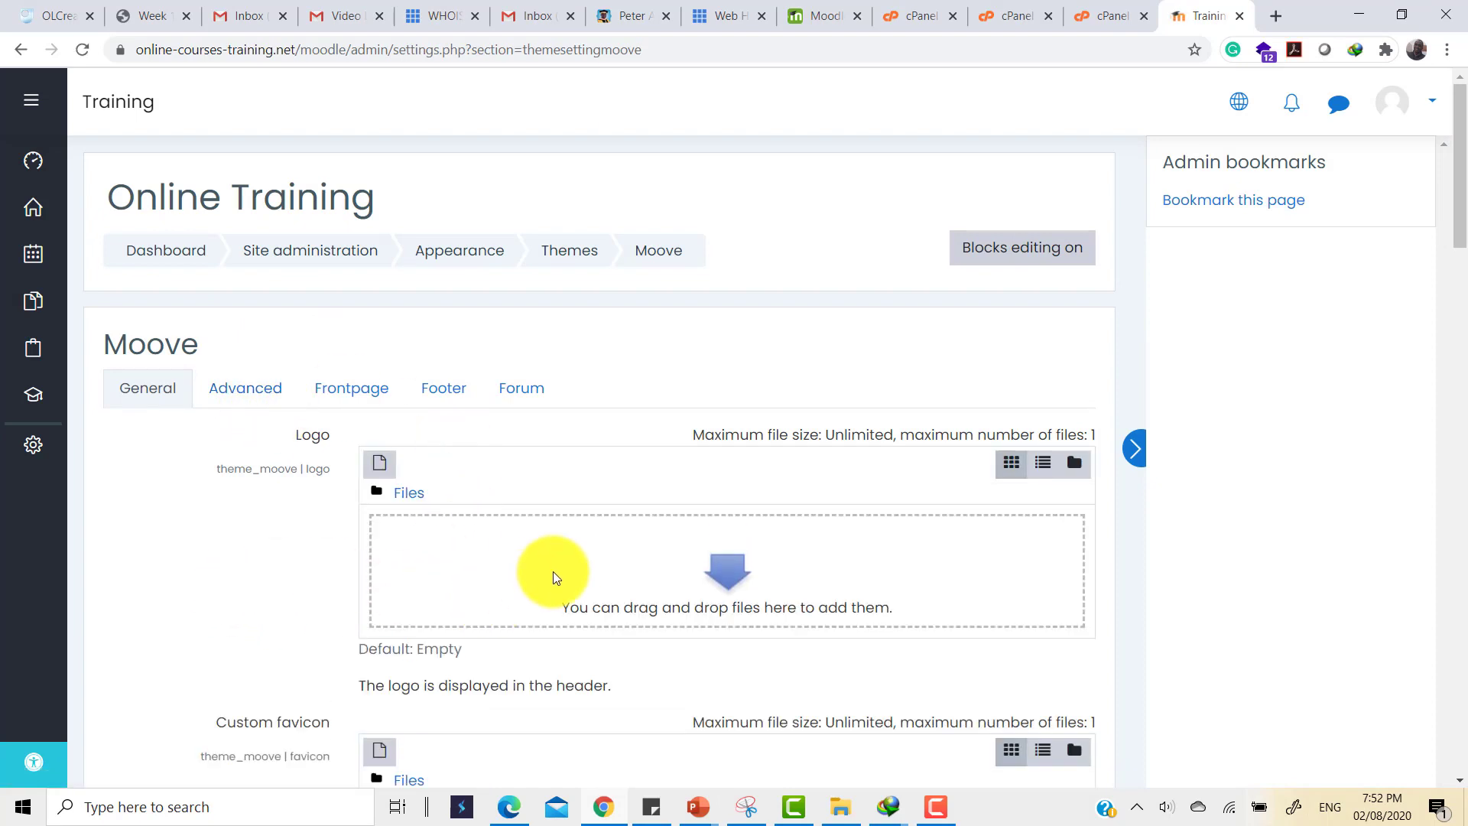
# - Review Moove's General settings, from logo and favicon through colours to course presentation, and save them without edits
pyautogui.scroll(-2, 553, 574)
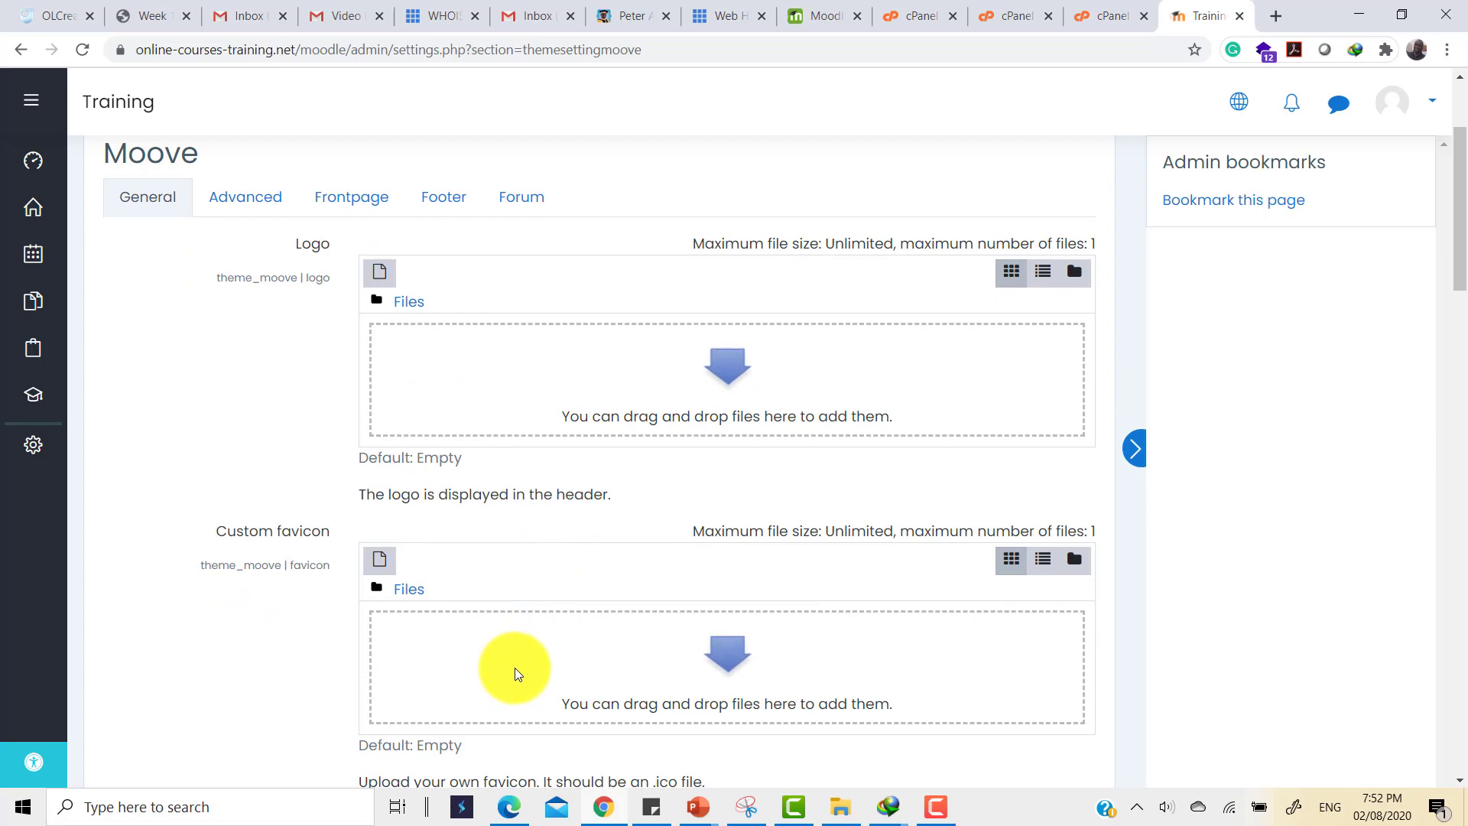
pyautogui.scroll(-1, 514, 667)
pyautogui.scroll(-1, 569, 549)
pyautogui.scroll(1, 575, 565)
pyautogui.scroll(-4, 566, 580)
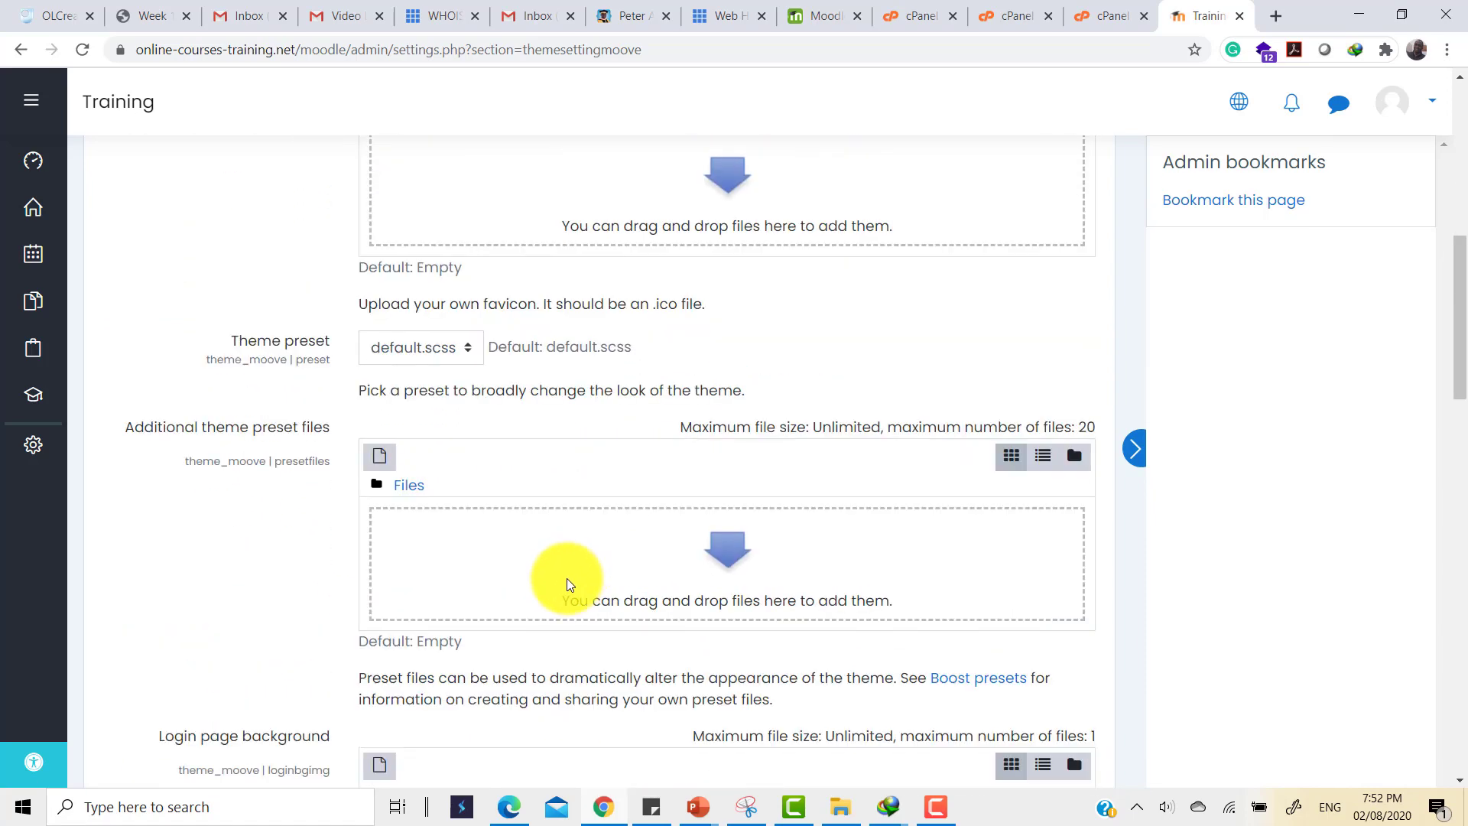
pyautogui.scroll(3, 560, 593)
pyautogui.scroll(-10, 560, 596)
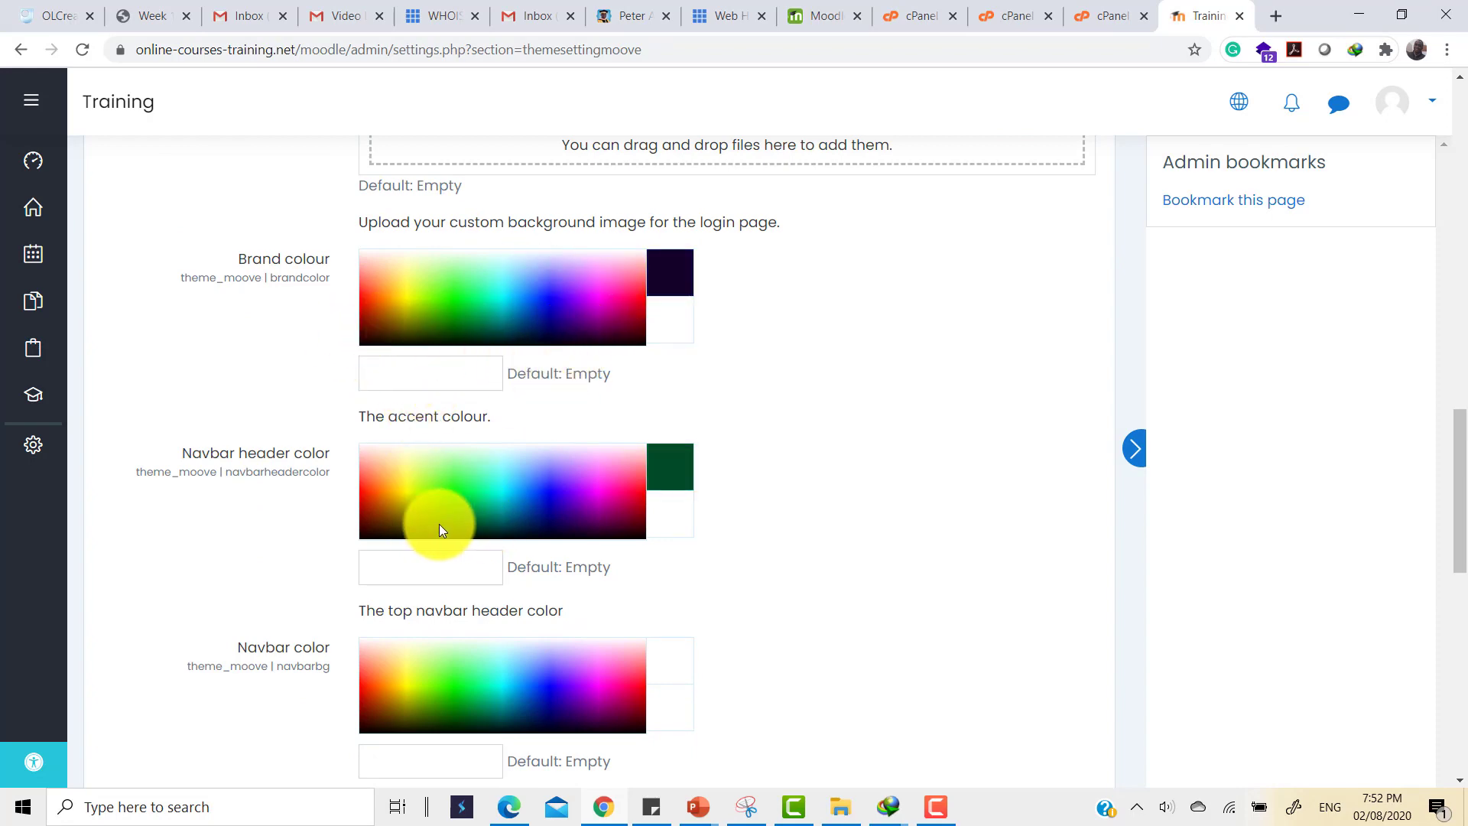
pyautogui.scroll(-8, 701, 630)
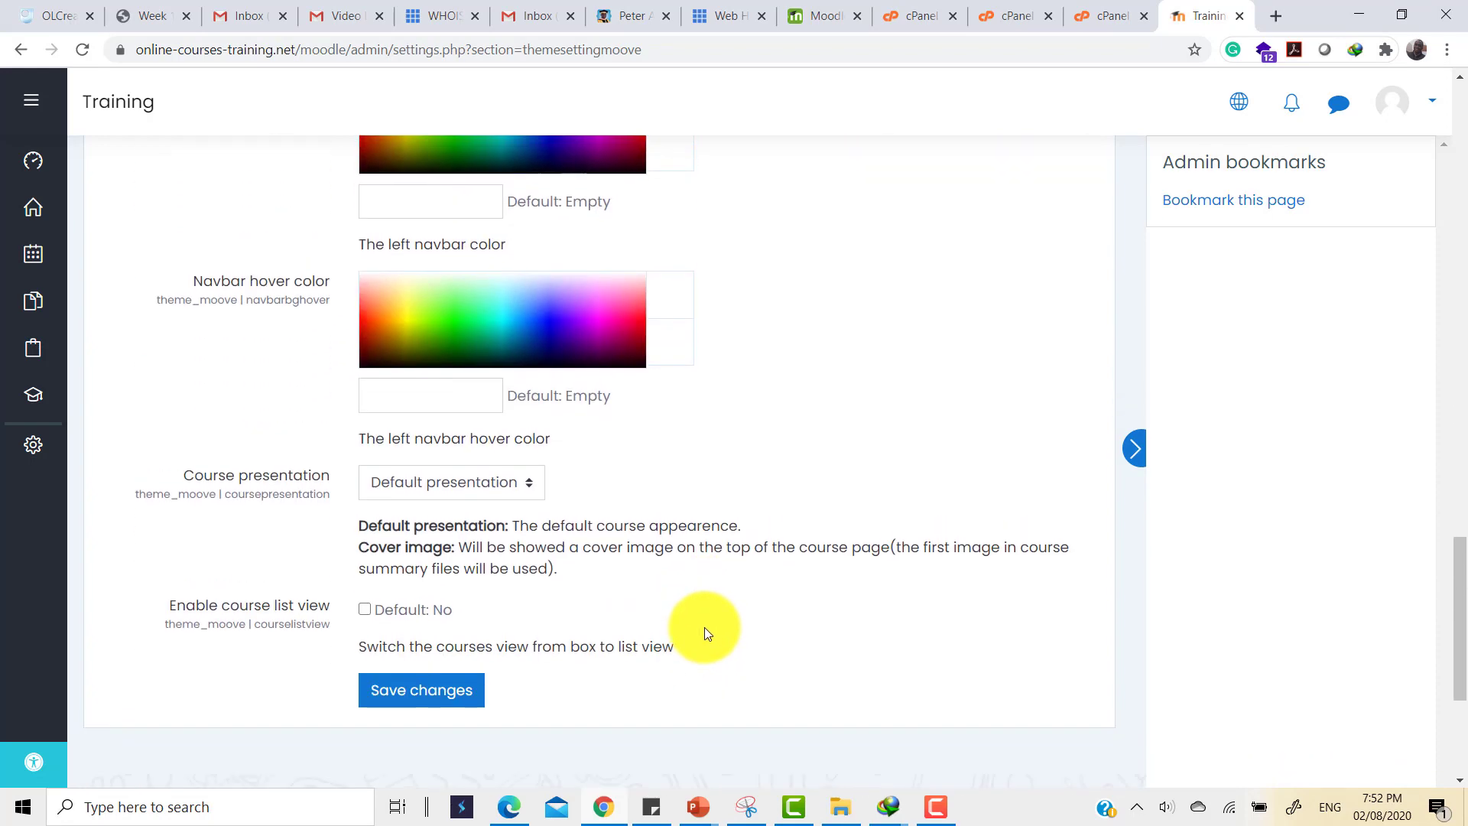
pyautogui.click(427, 677)
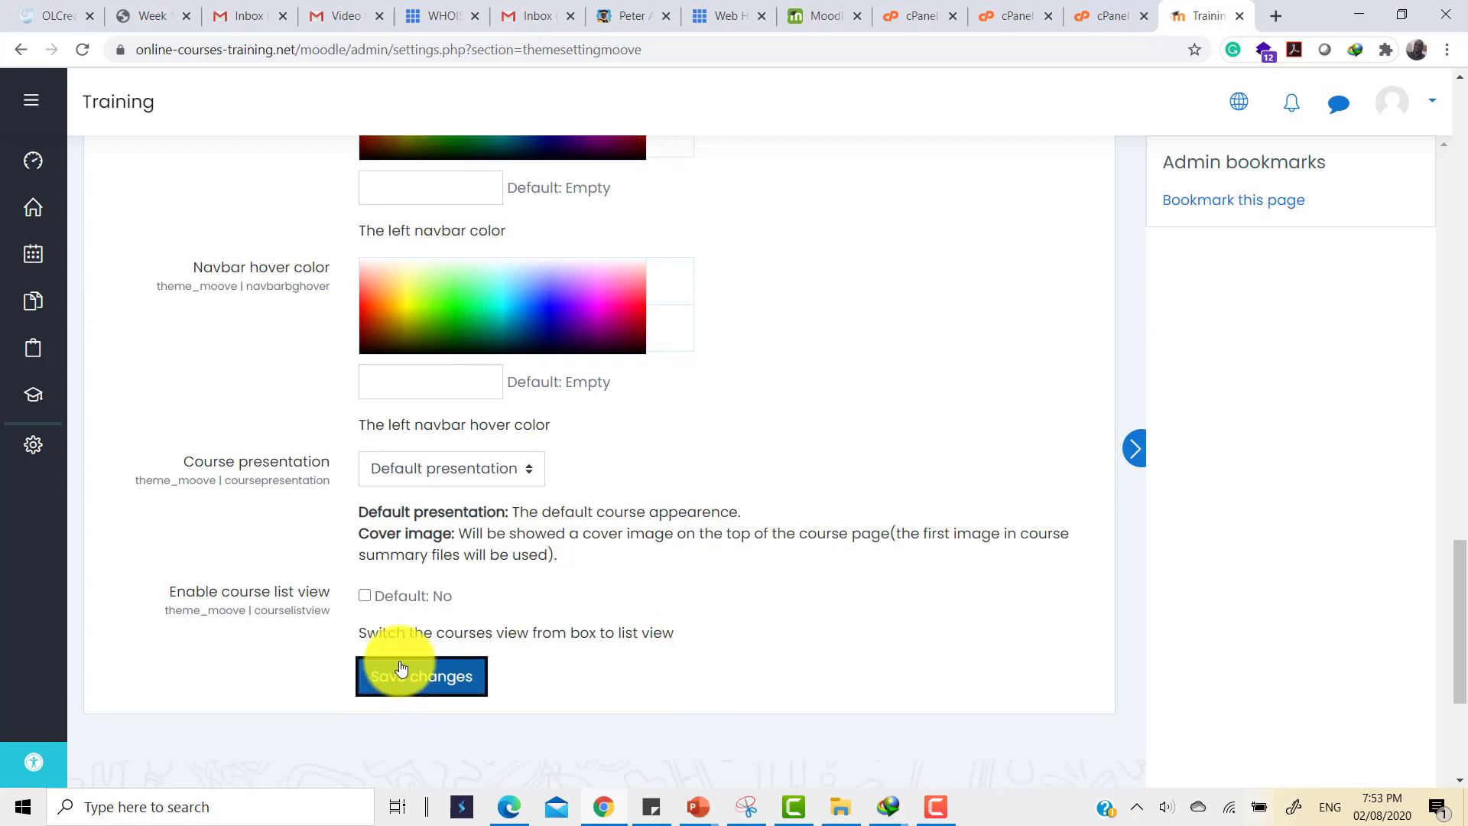
# - View the Dashboard and the full Site home page, down to the footer, to check how they look in the Moove theme
pyautogui.moveTo(52, 130)
pyautogui.click(70, 165)
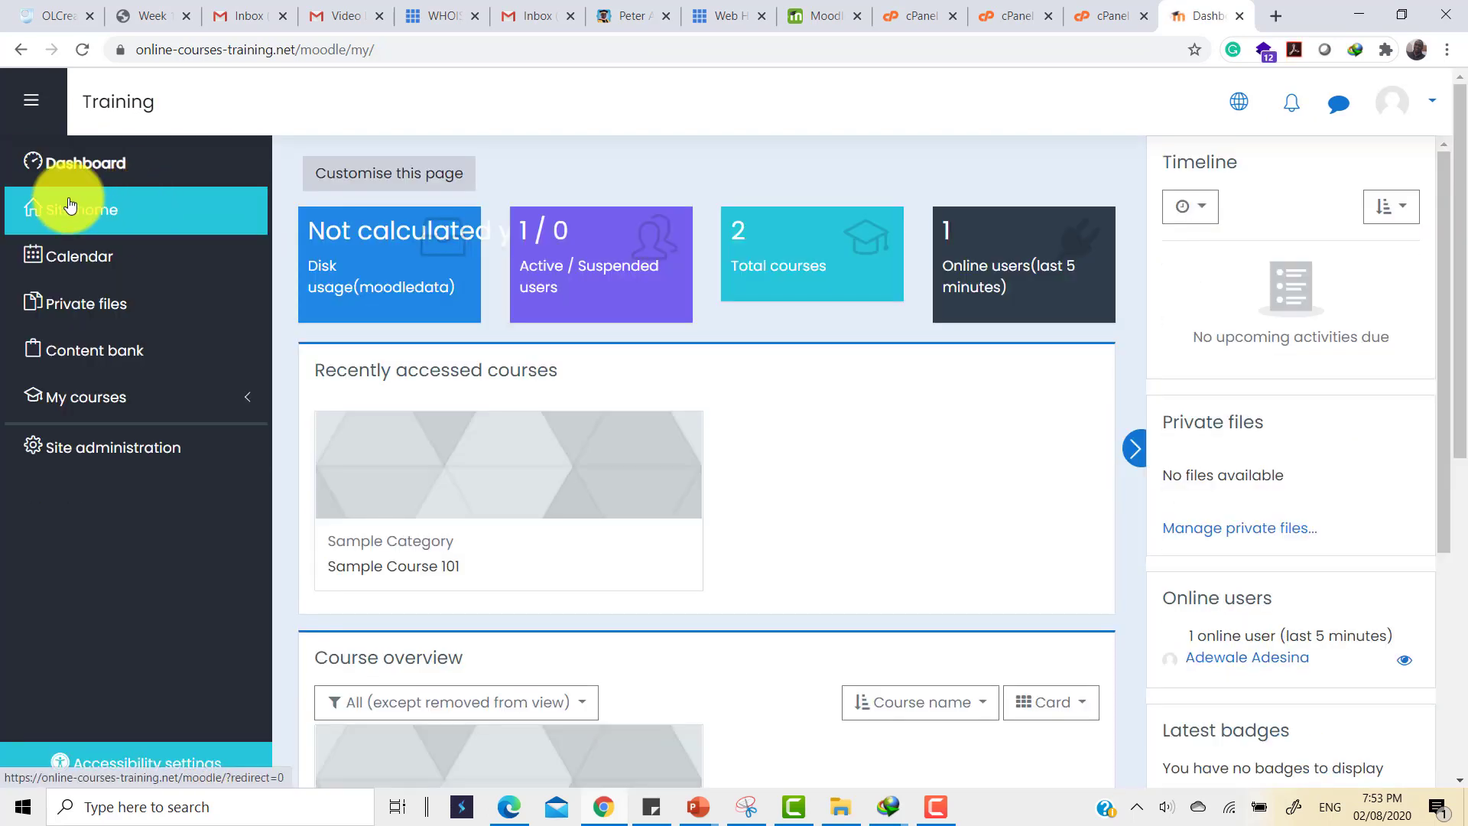
pyautogui.click(71, 205)
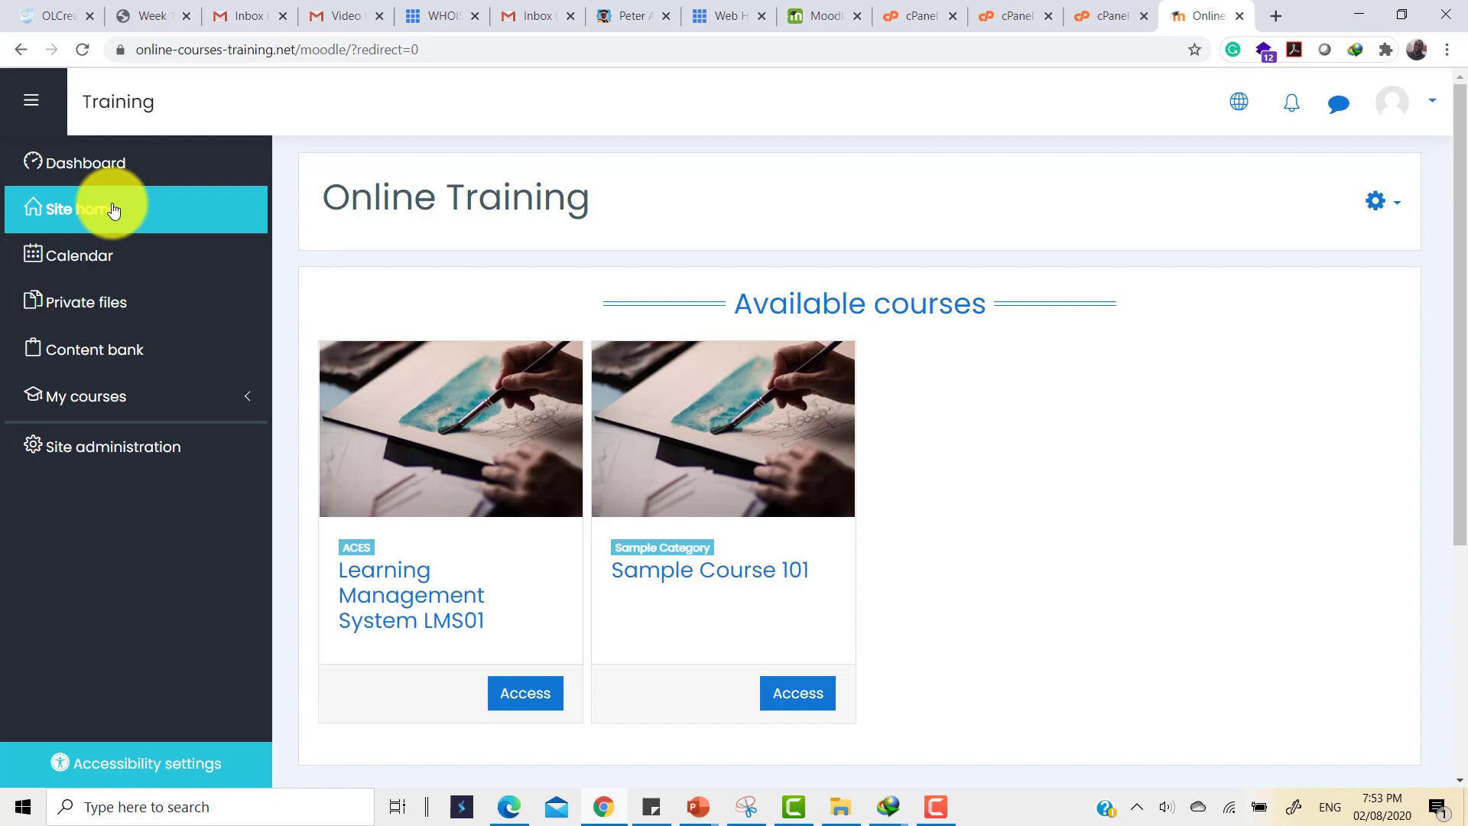
pyautogui.scroll(-5, 1082, 485)
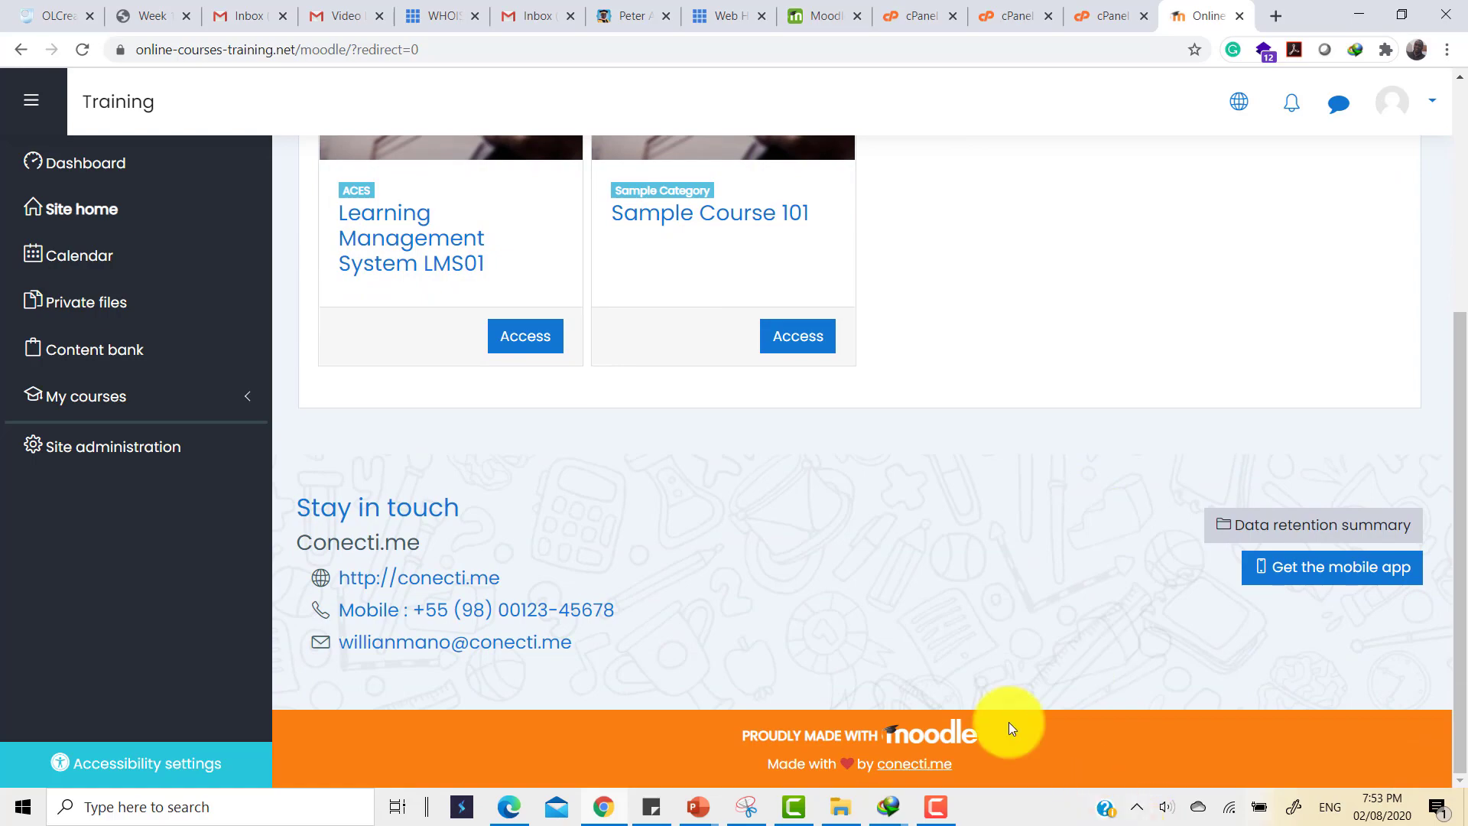
pyautogui.scroll(5, 912, 509)
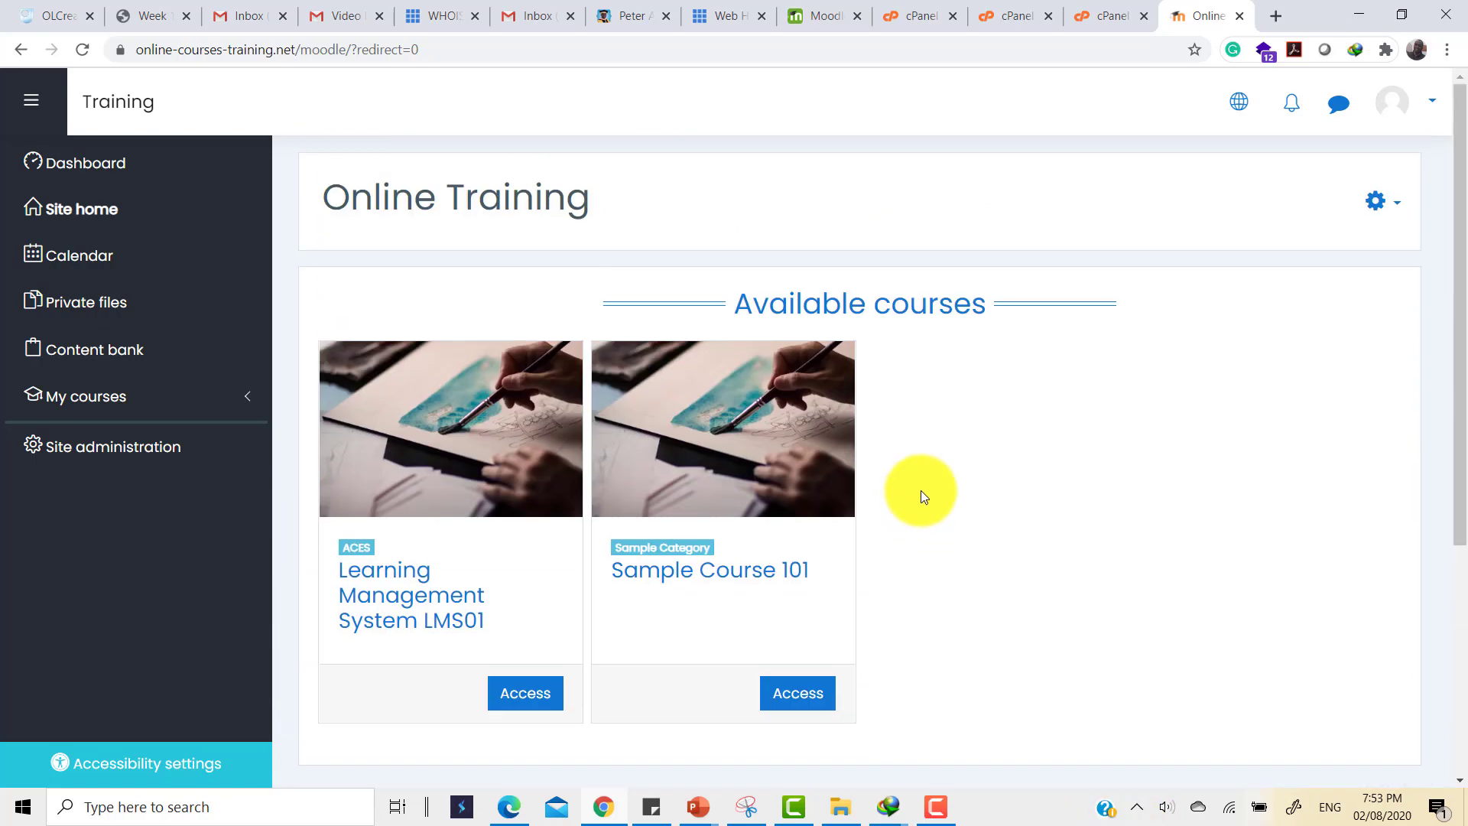